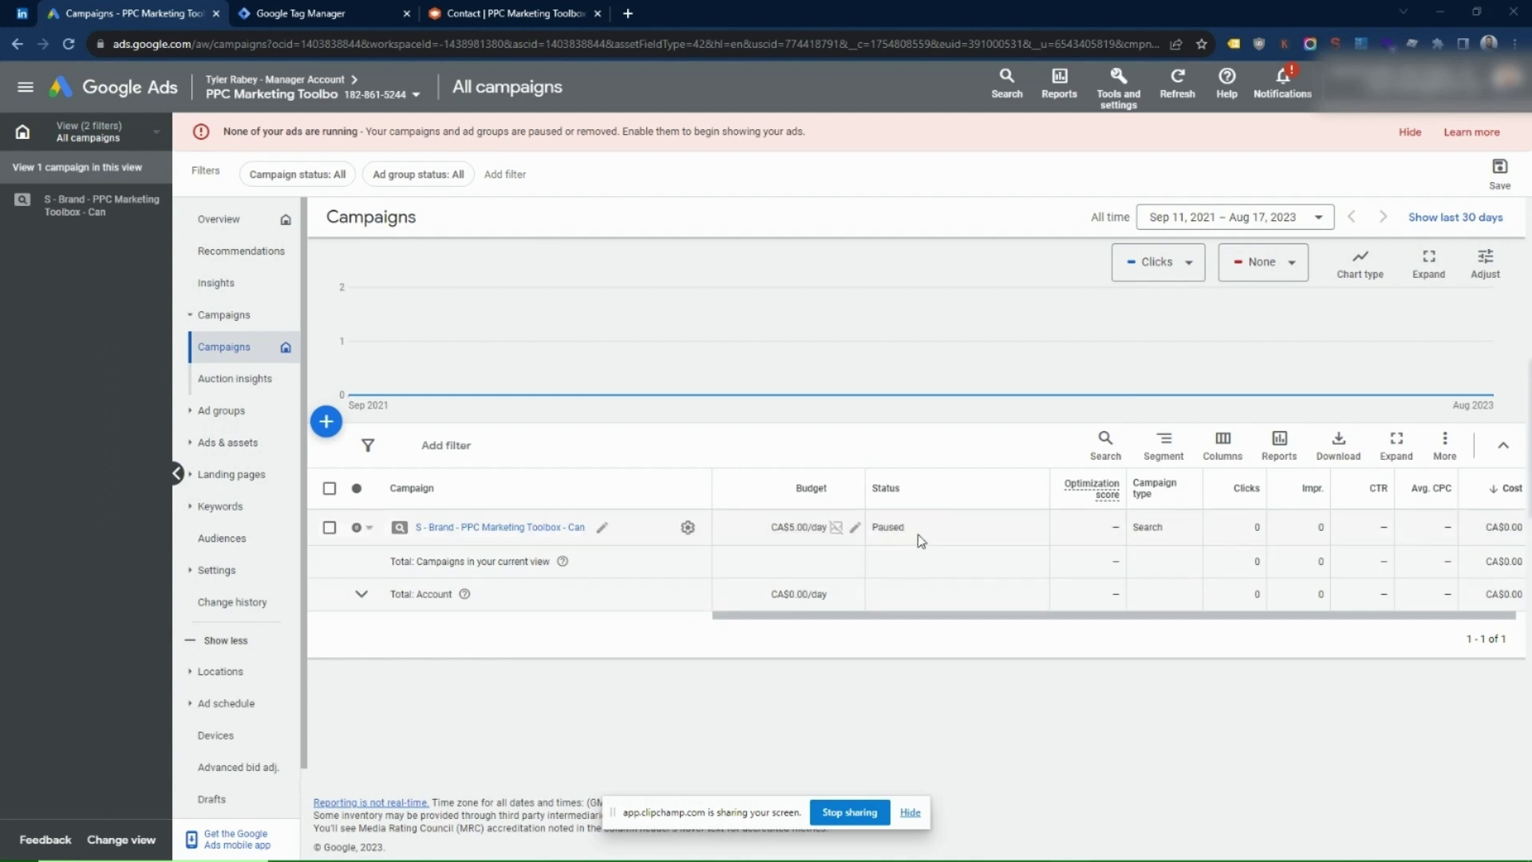
Start a new phone call conversion action that tracks calls from ads using call extensions or call-only ads.
click(1137, 97)
click(1013, 175)
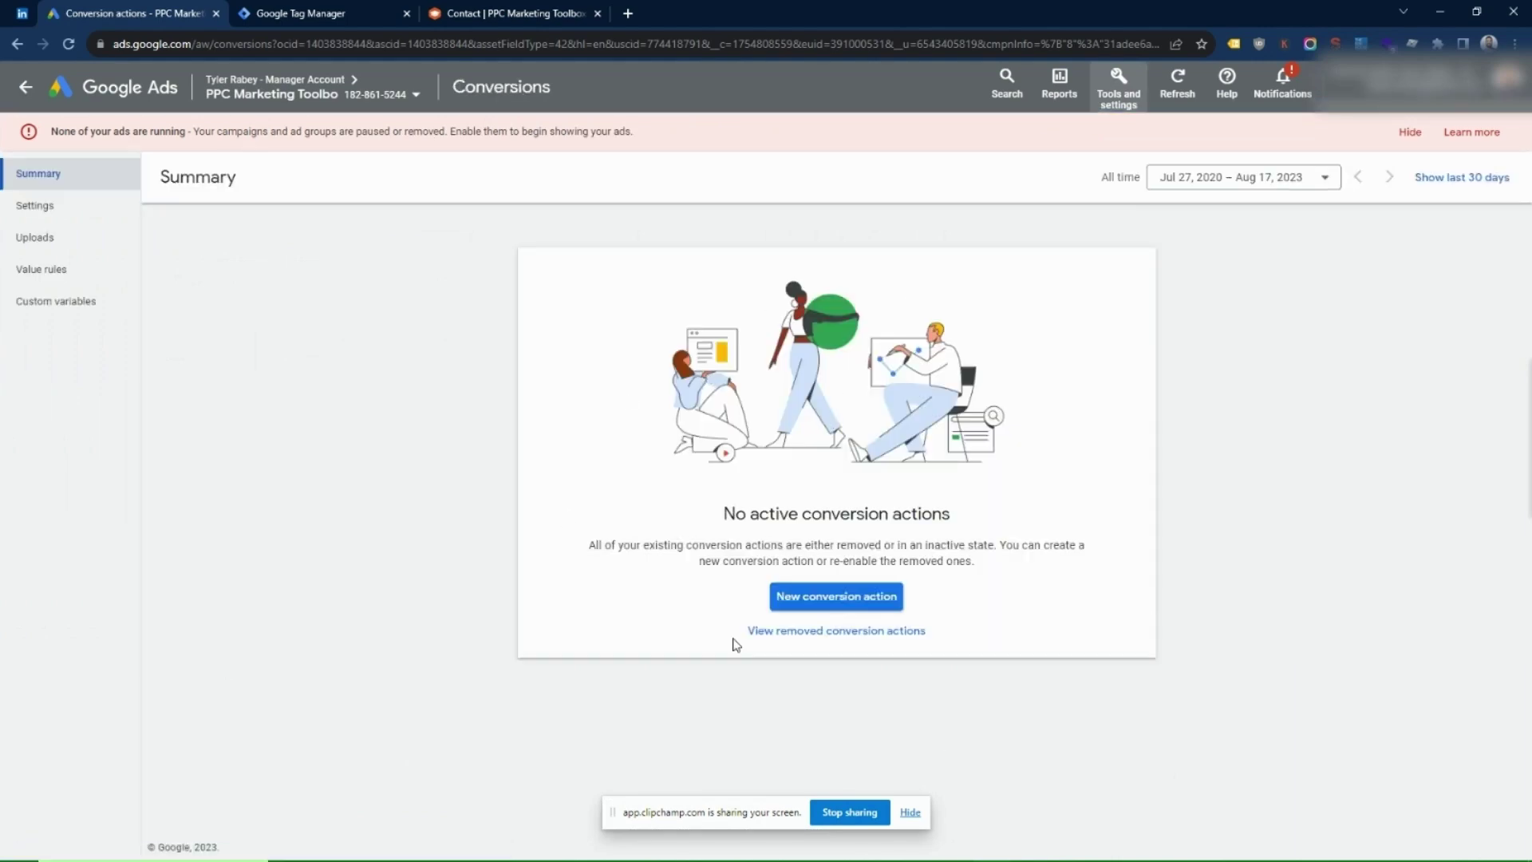
click(782, 605)
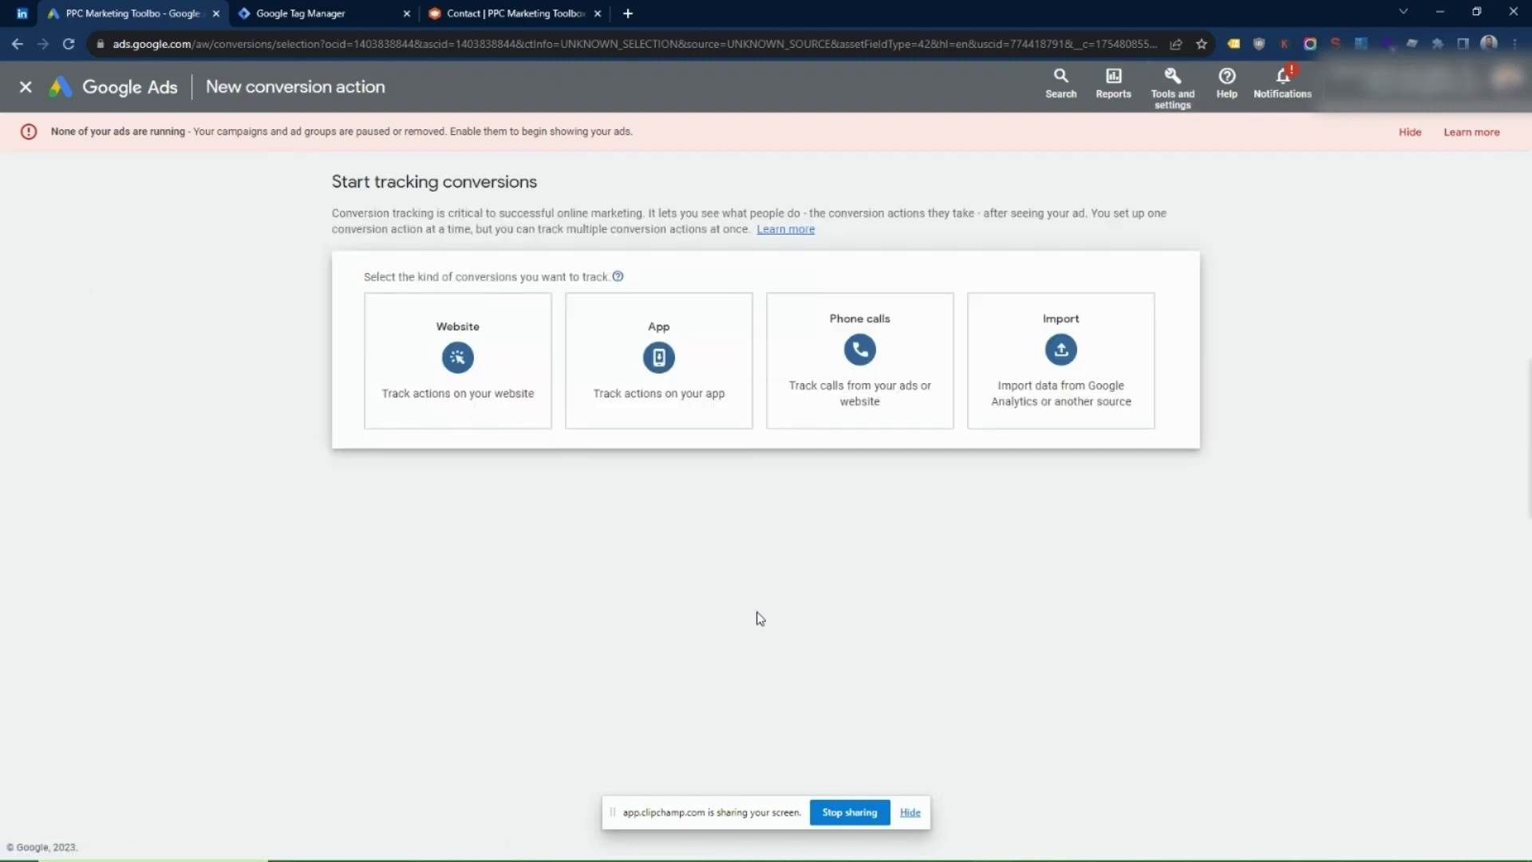
click(872, 338)
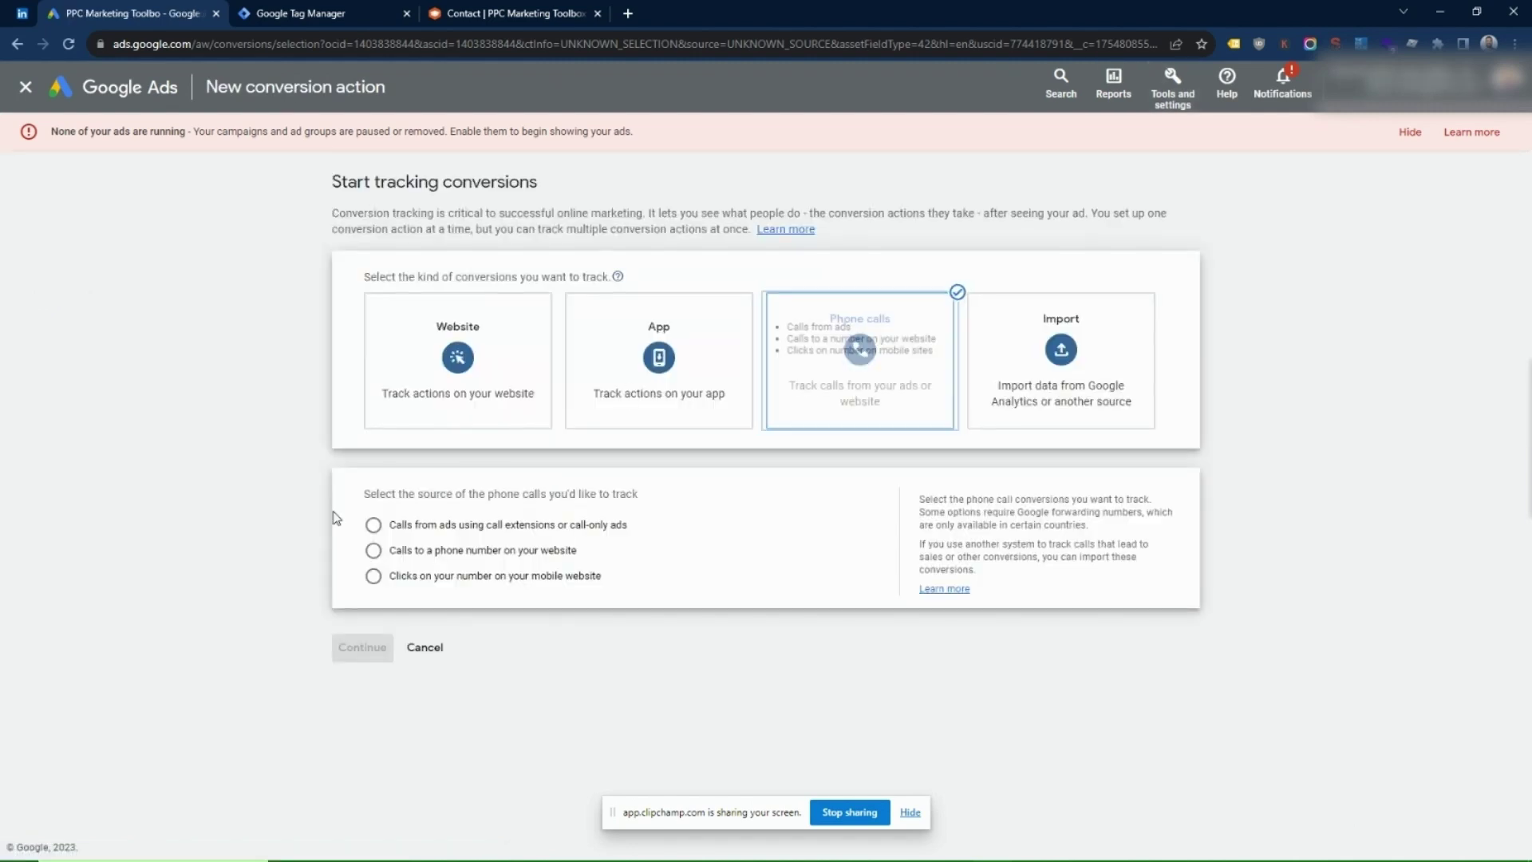
click(381, 531)
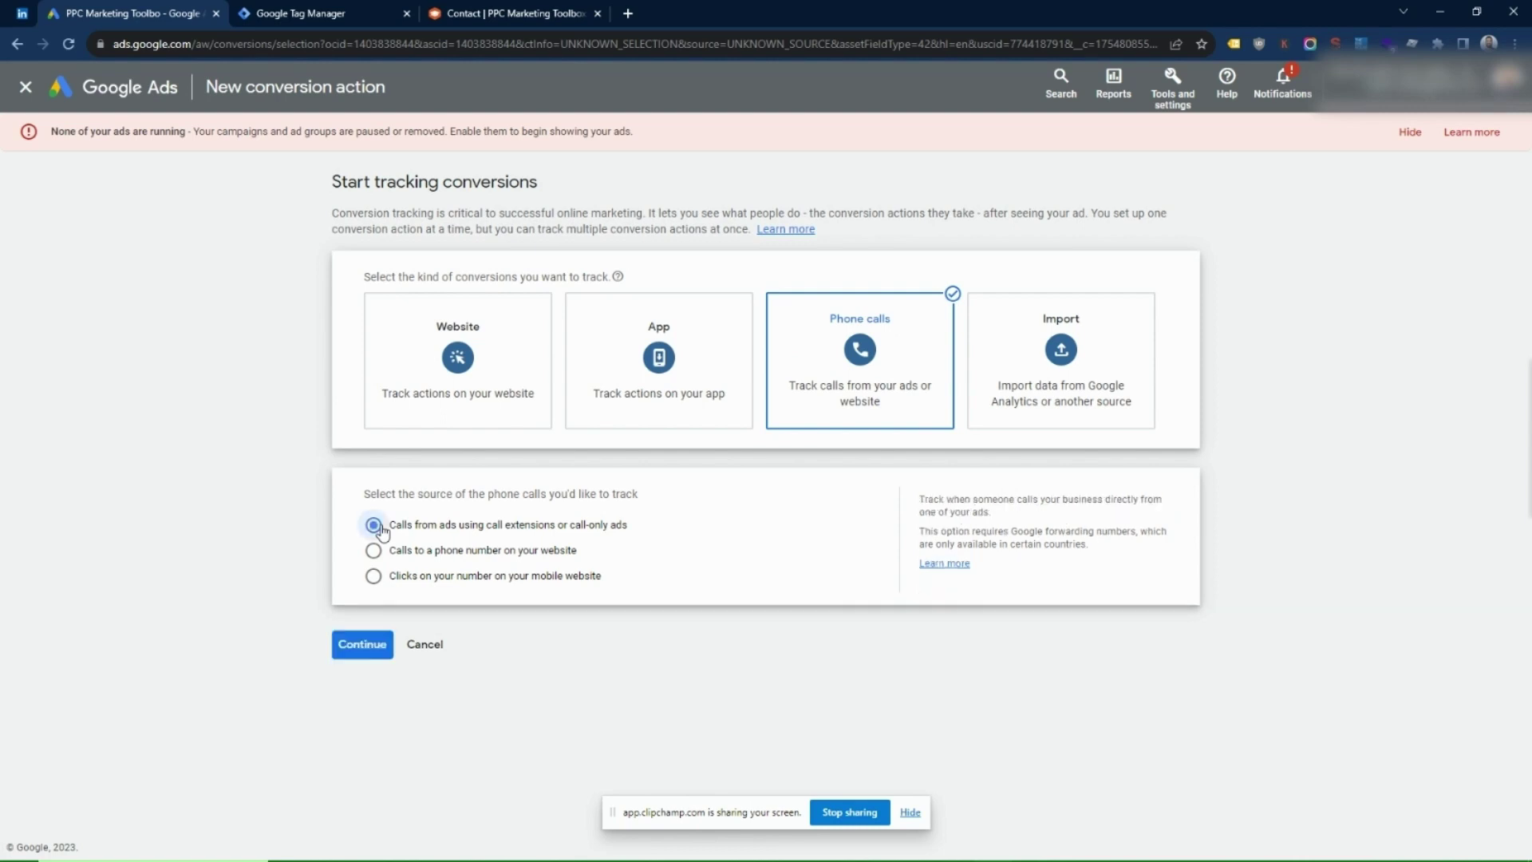
click(360, 651)
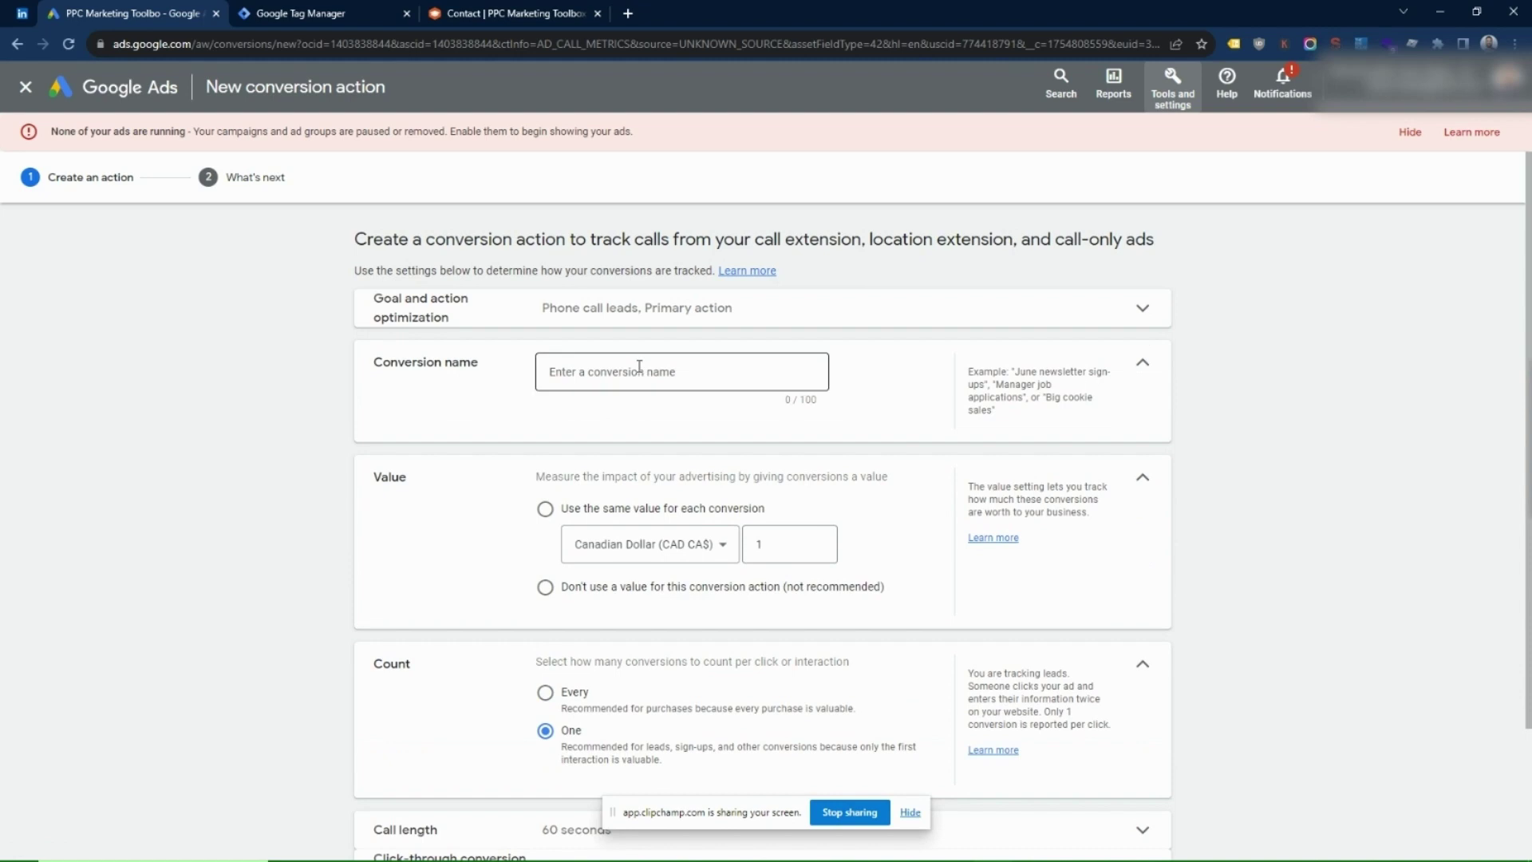
Name the conversion action Calls from Ads - Conversion.
click(574, 356)
text(Cal)
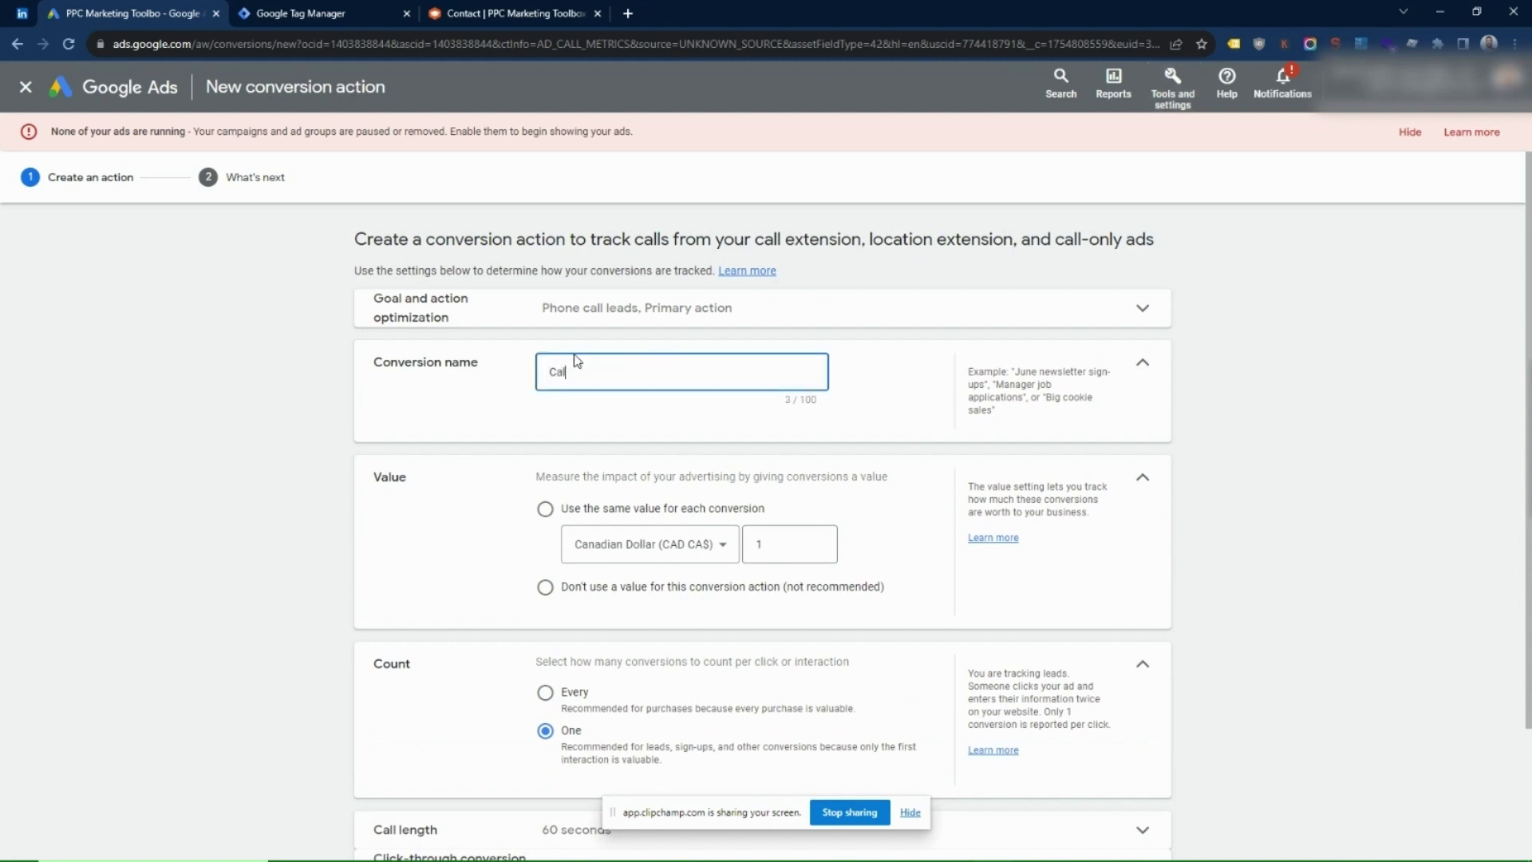
text(ls from Ads - Conversino)
key(BackSpace)
key(BackSpace)
text(on)
Use the same value of 50 Canadian dollars for each conversion and finish creating the conversion action.
scroll(588, 514, down, 1)
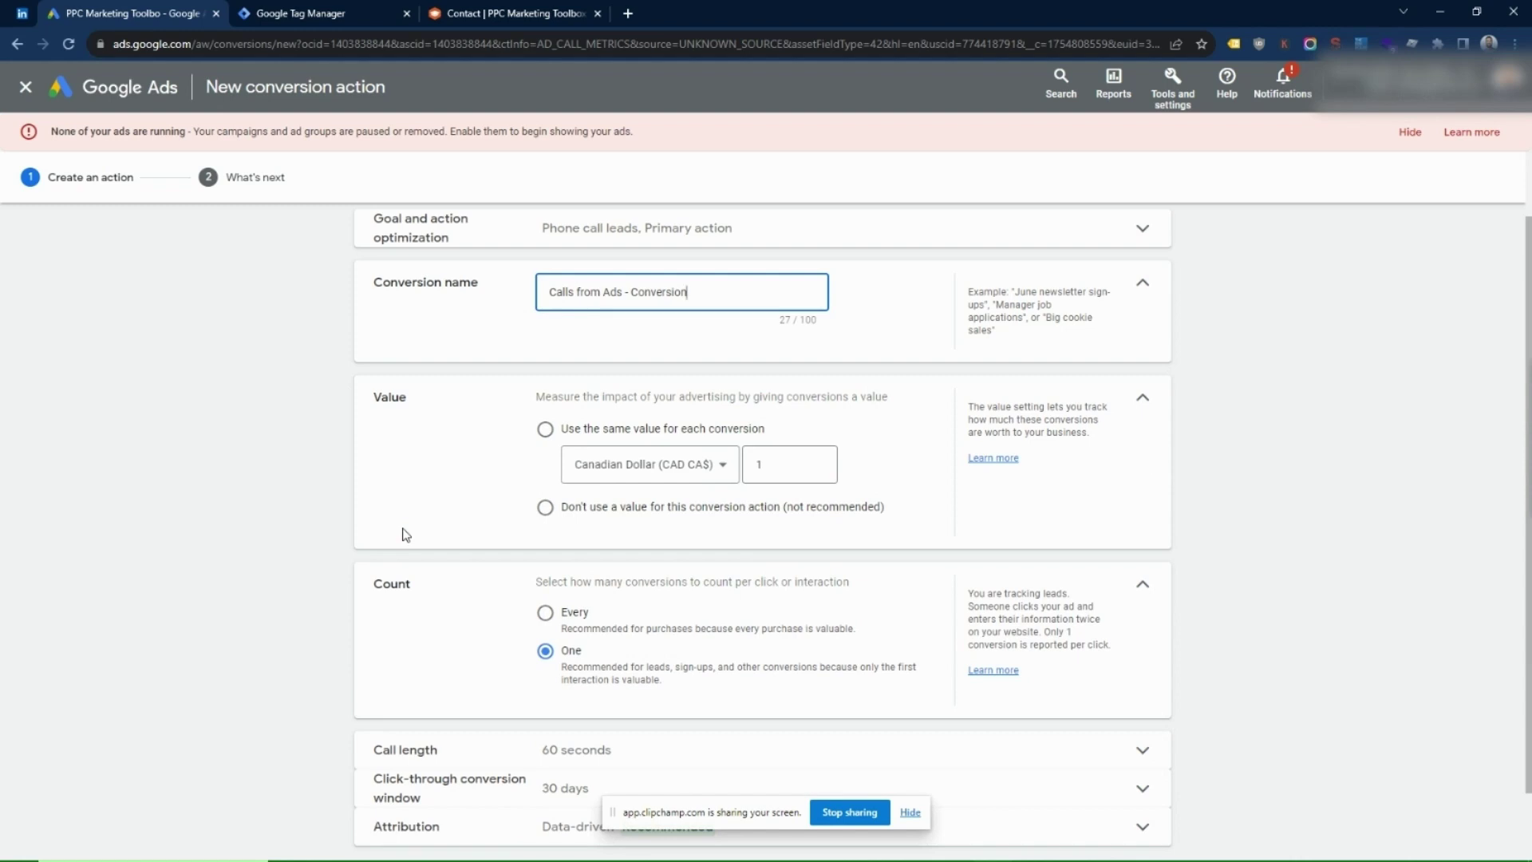
click(757, 473)
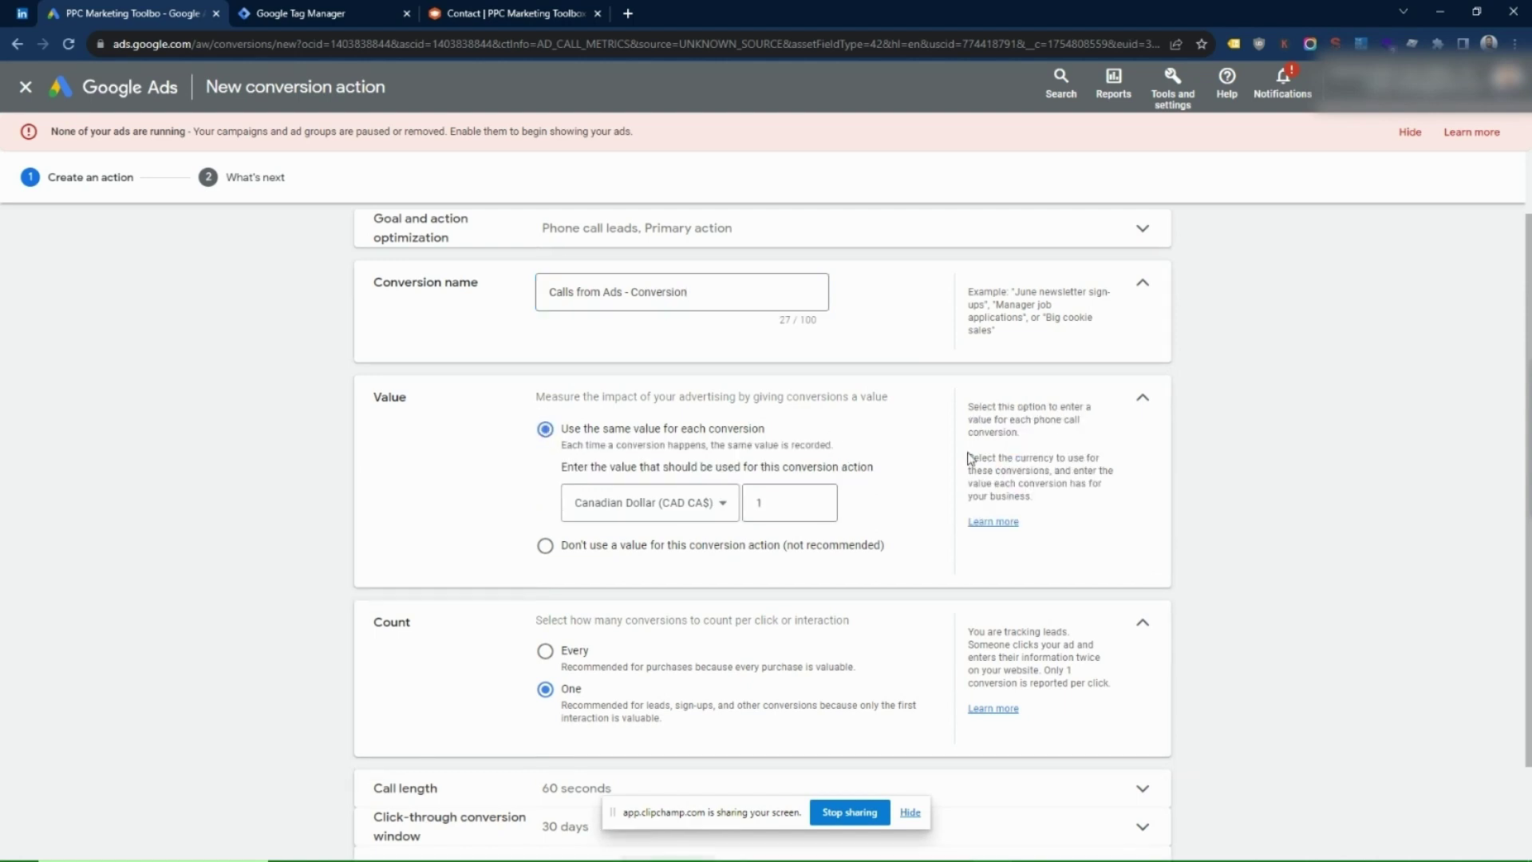
double_click(775, 499)
scroll(784, 506, down, 2)
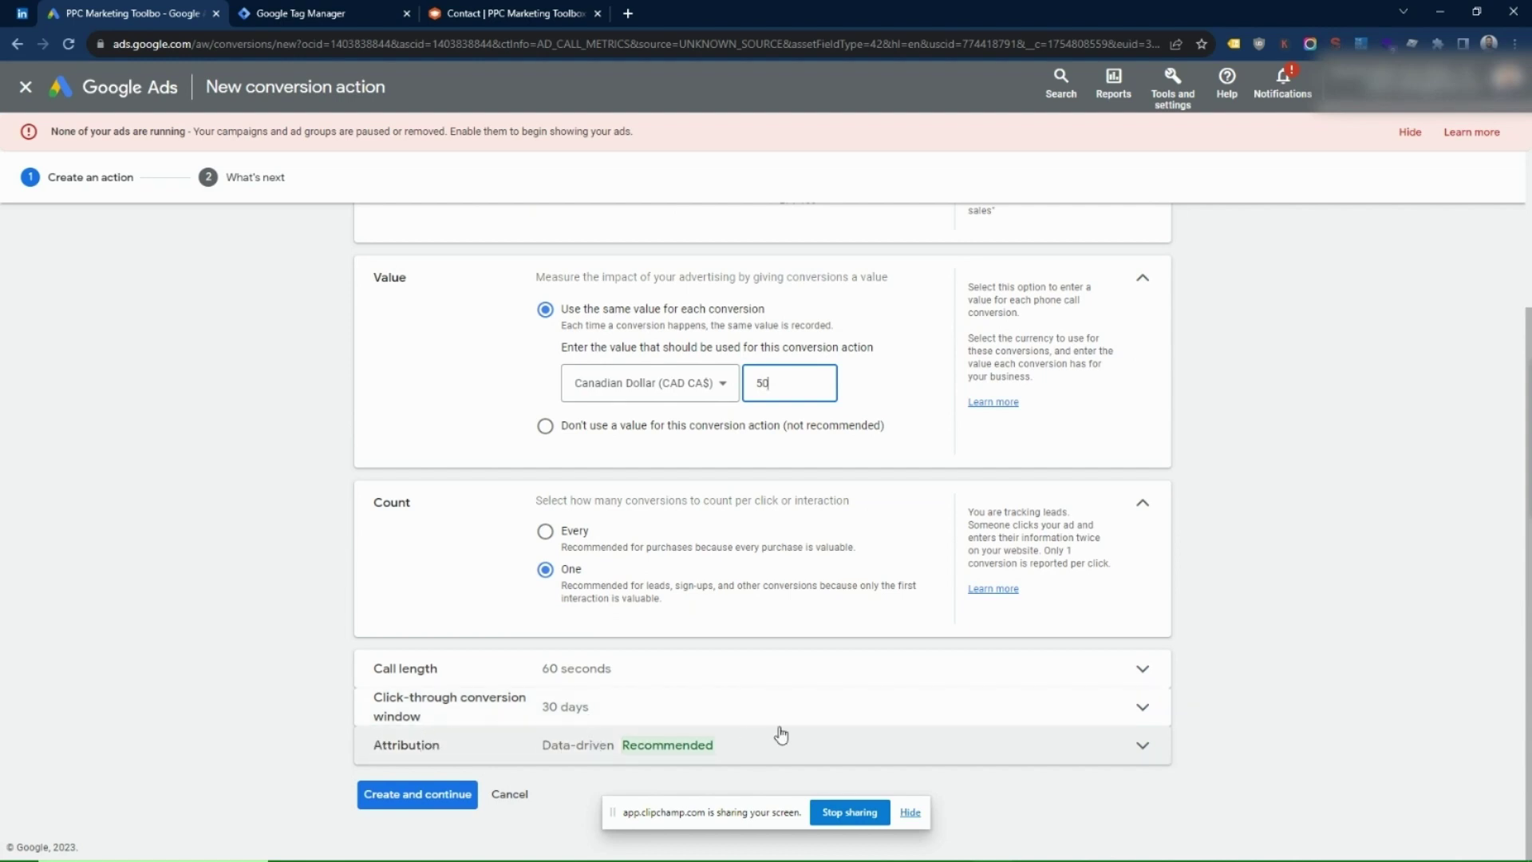
click(403, 798)
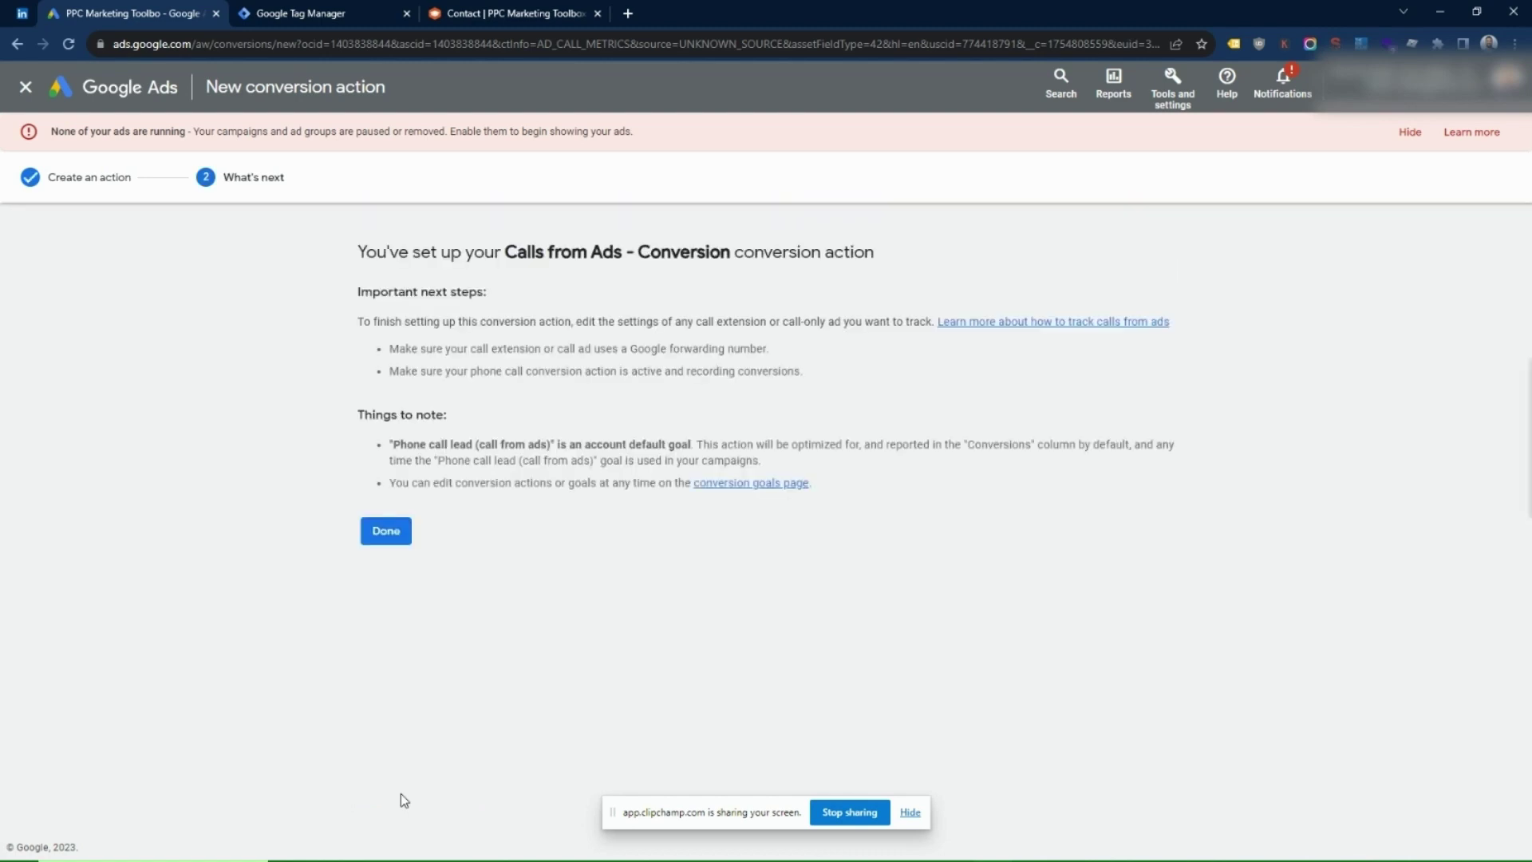
click(398, 537)
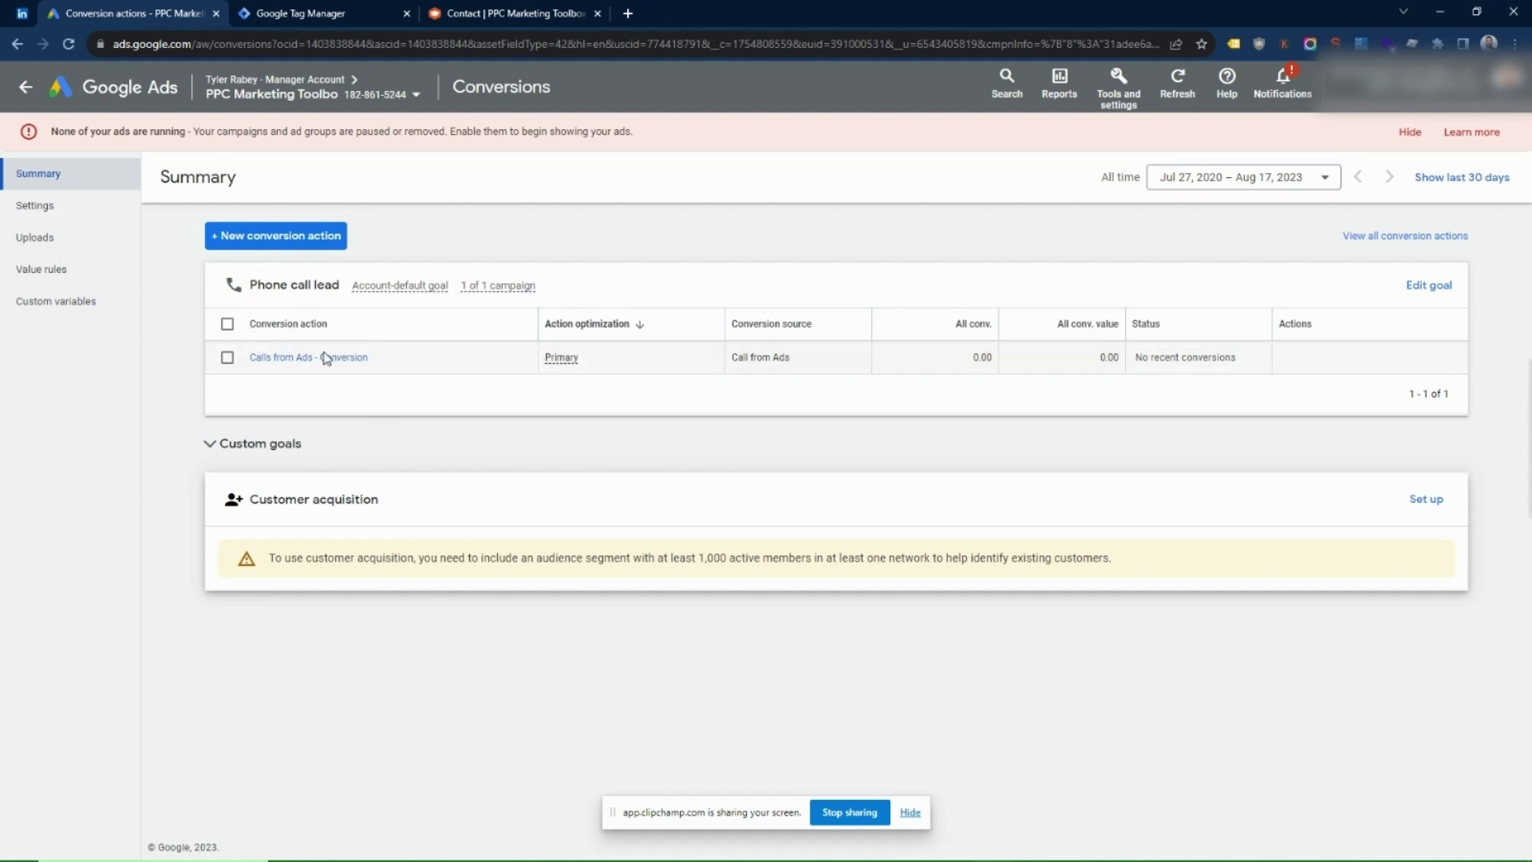
Return to the campaigns and start adding a new call asset.
click(26, 87)
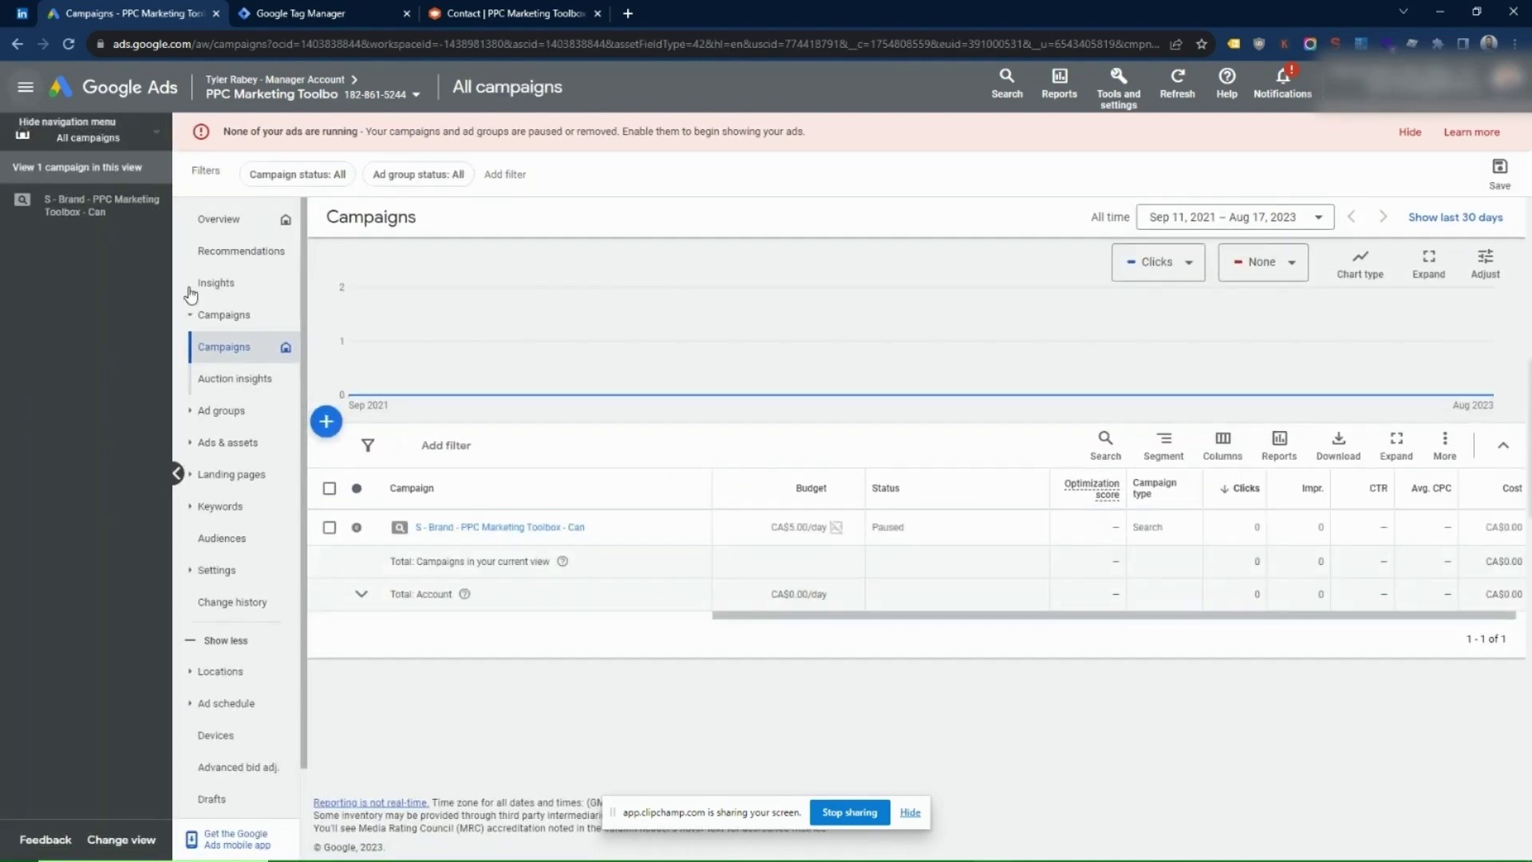
click(216, 442)
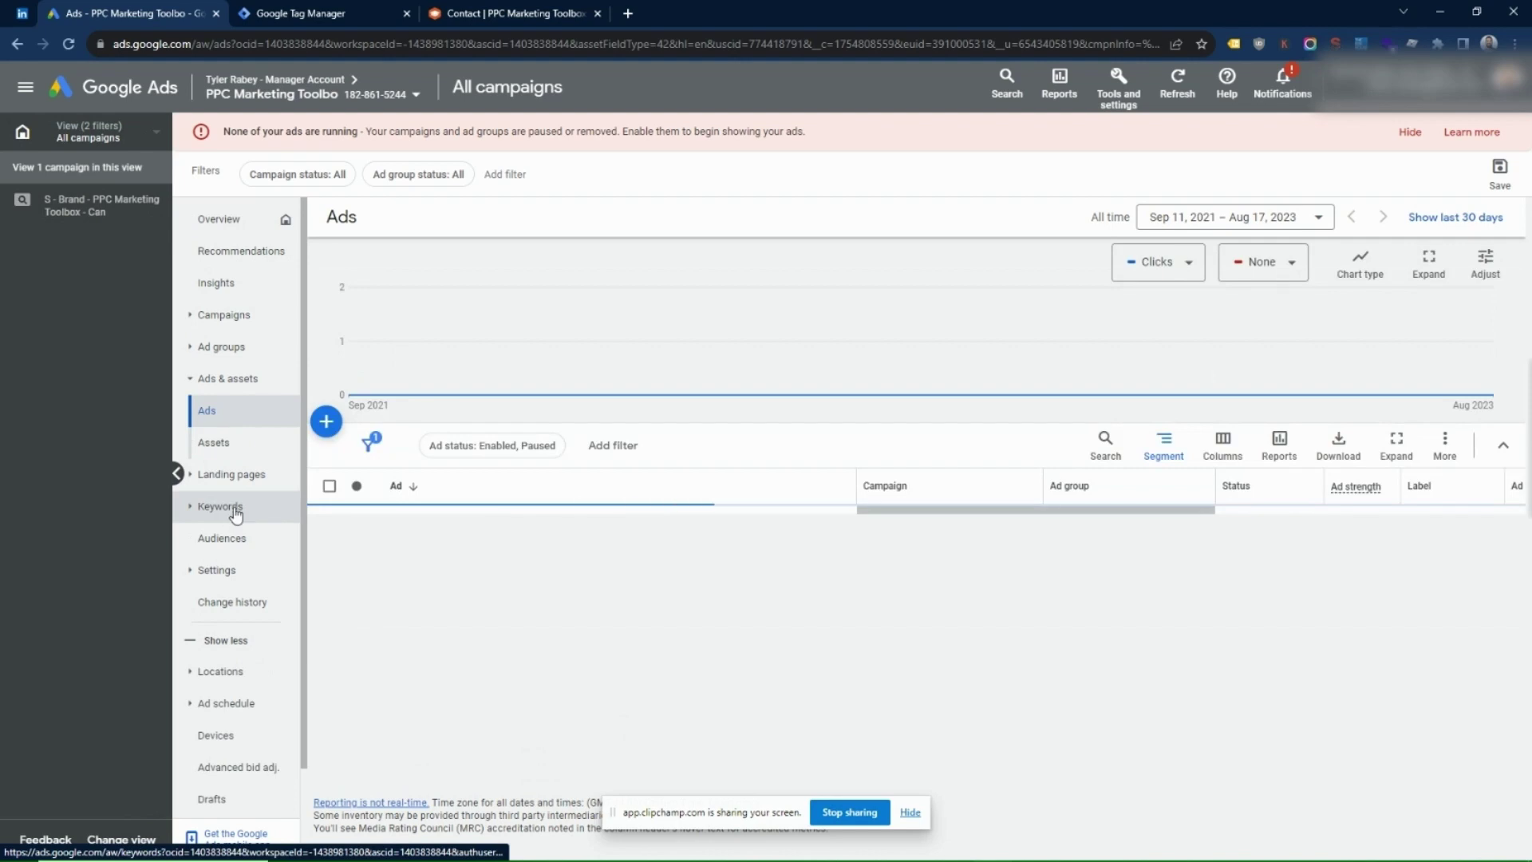
click(213, 443)
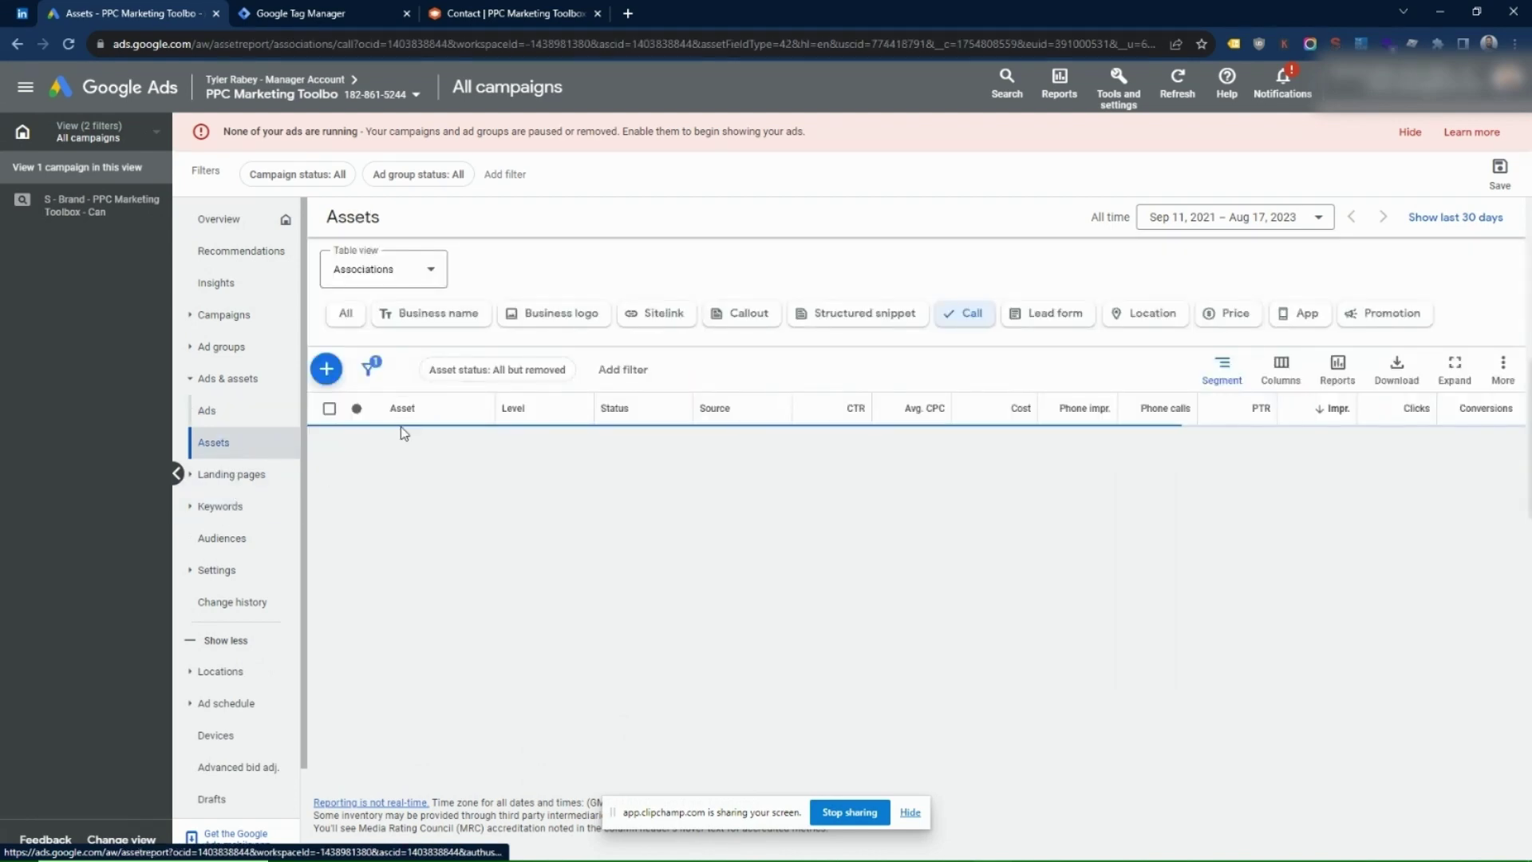
click(326, 369)
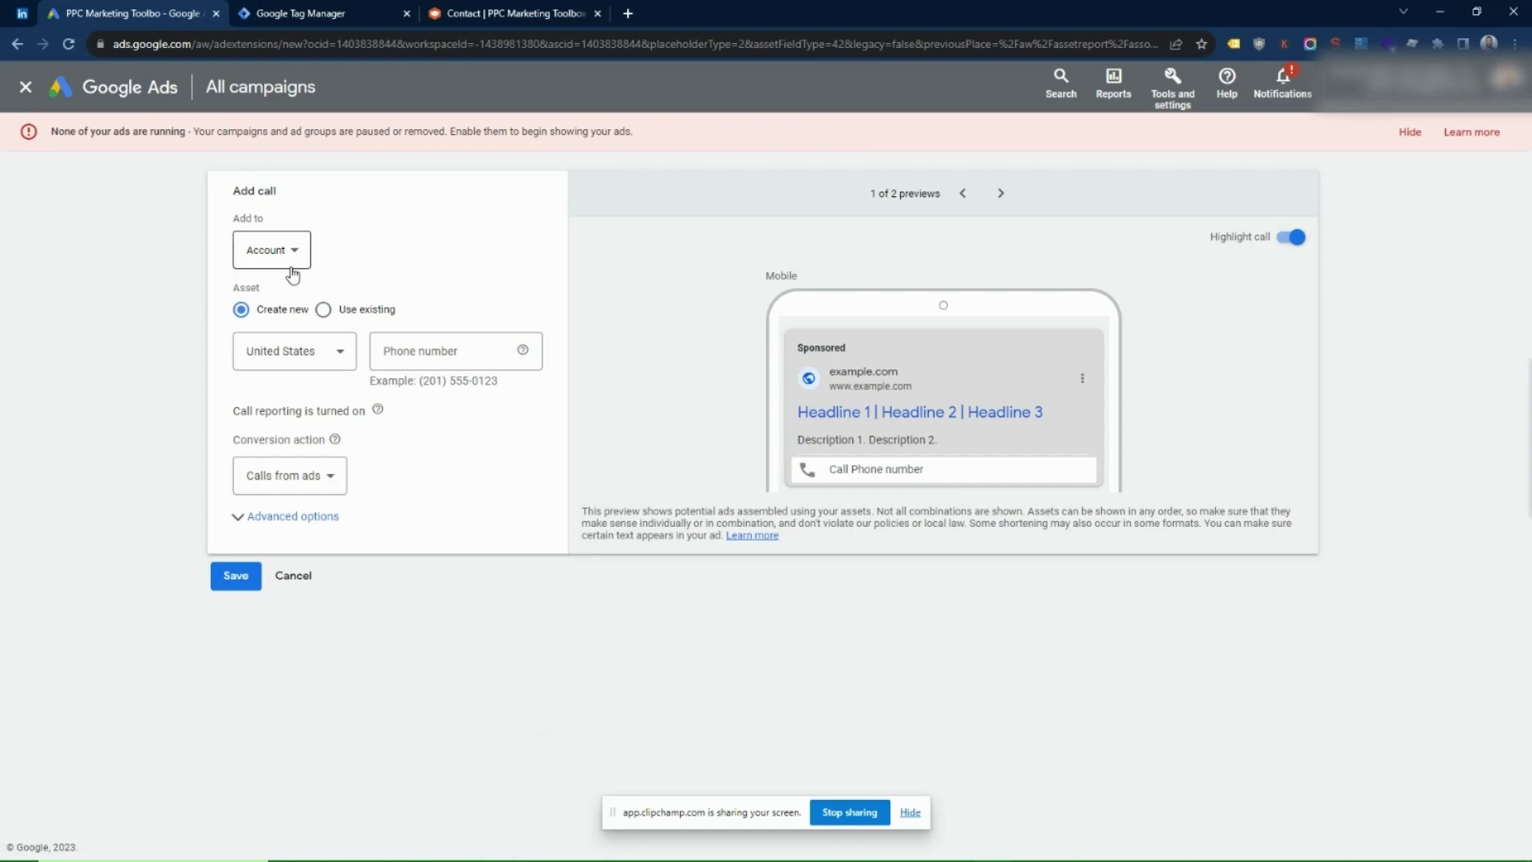
Keep the call asset at account level, enter the business phone number, and set its country to Canada.
click(290, 274)
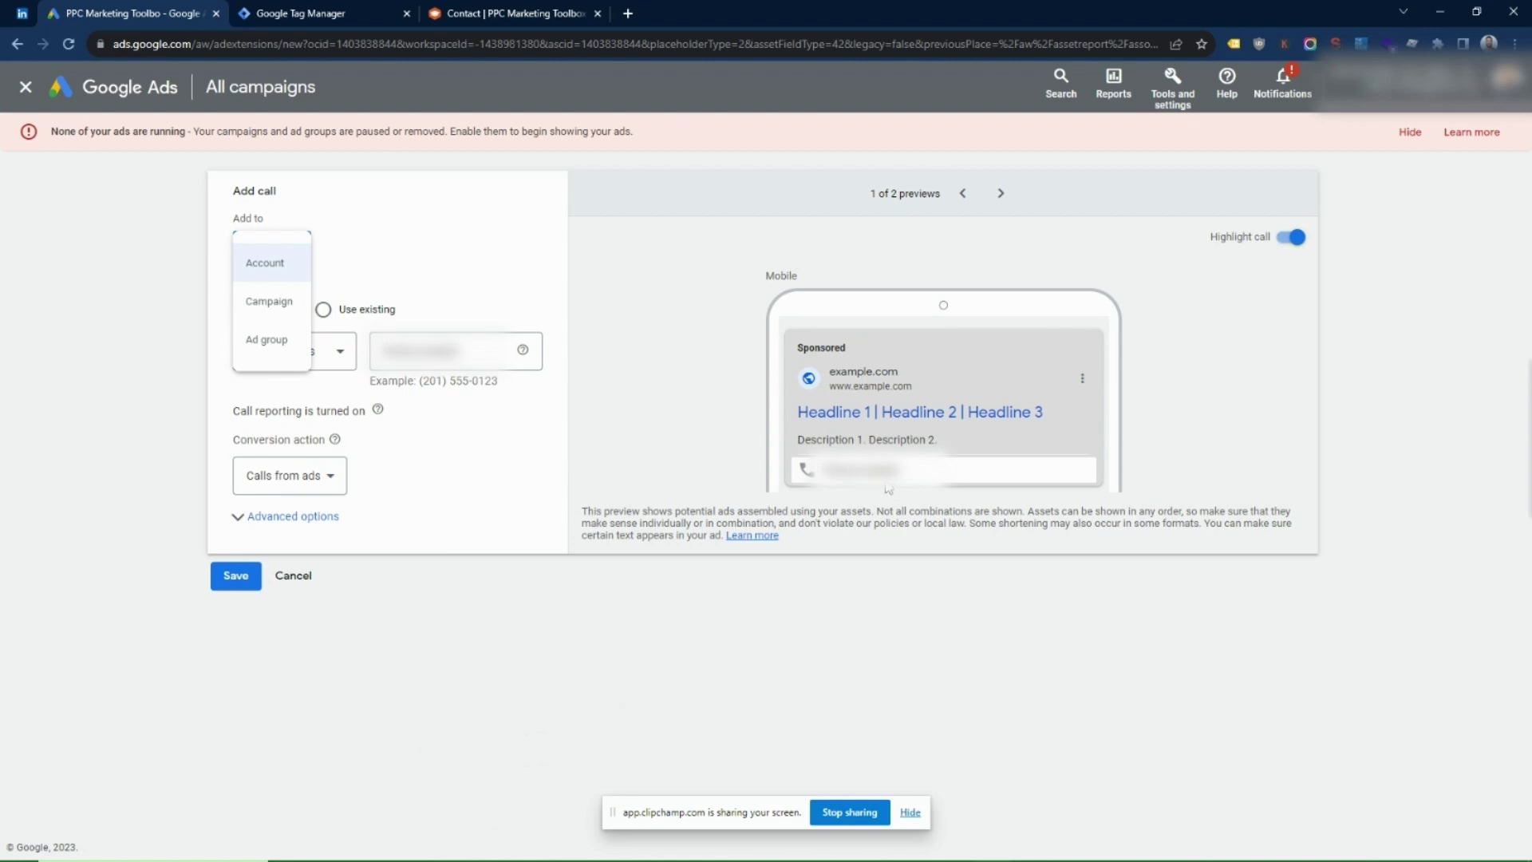
click(550, 478)
click(317, 363)
key(c)
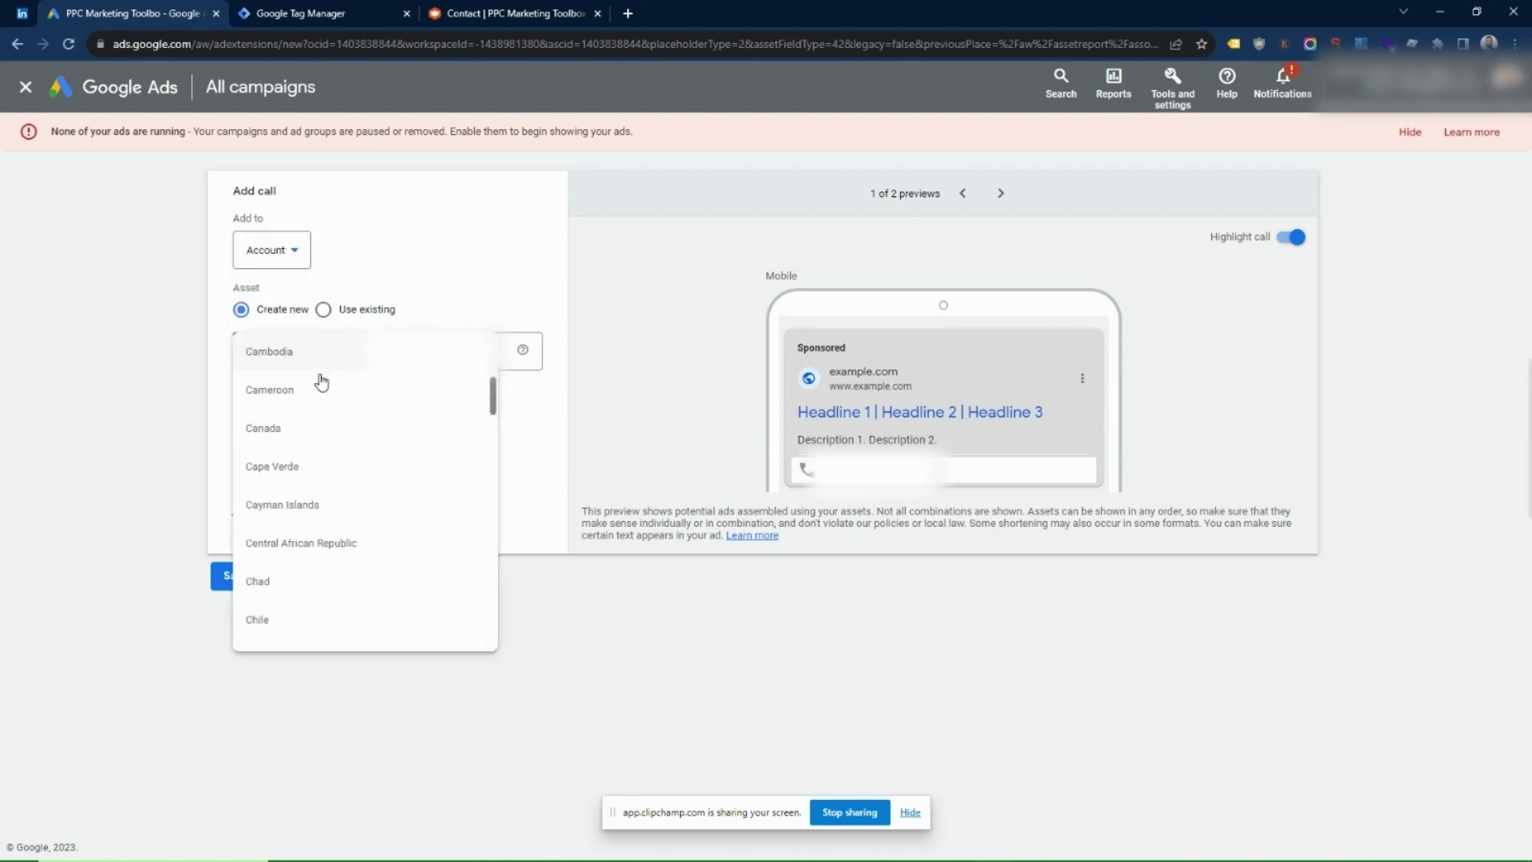
click(290, 431)
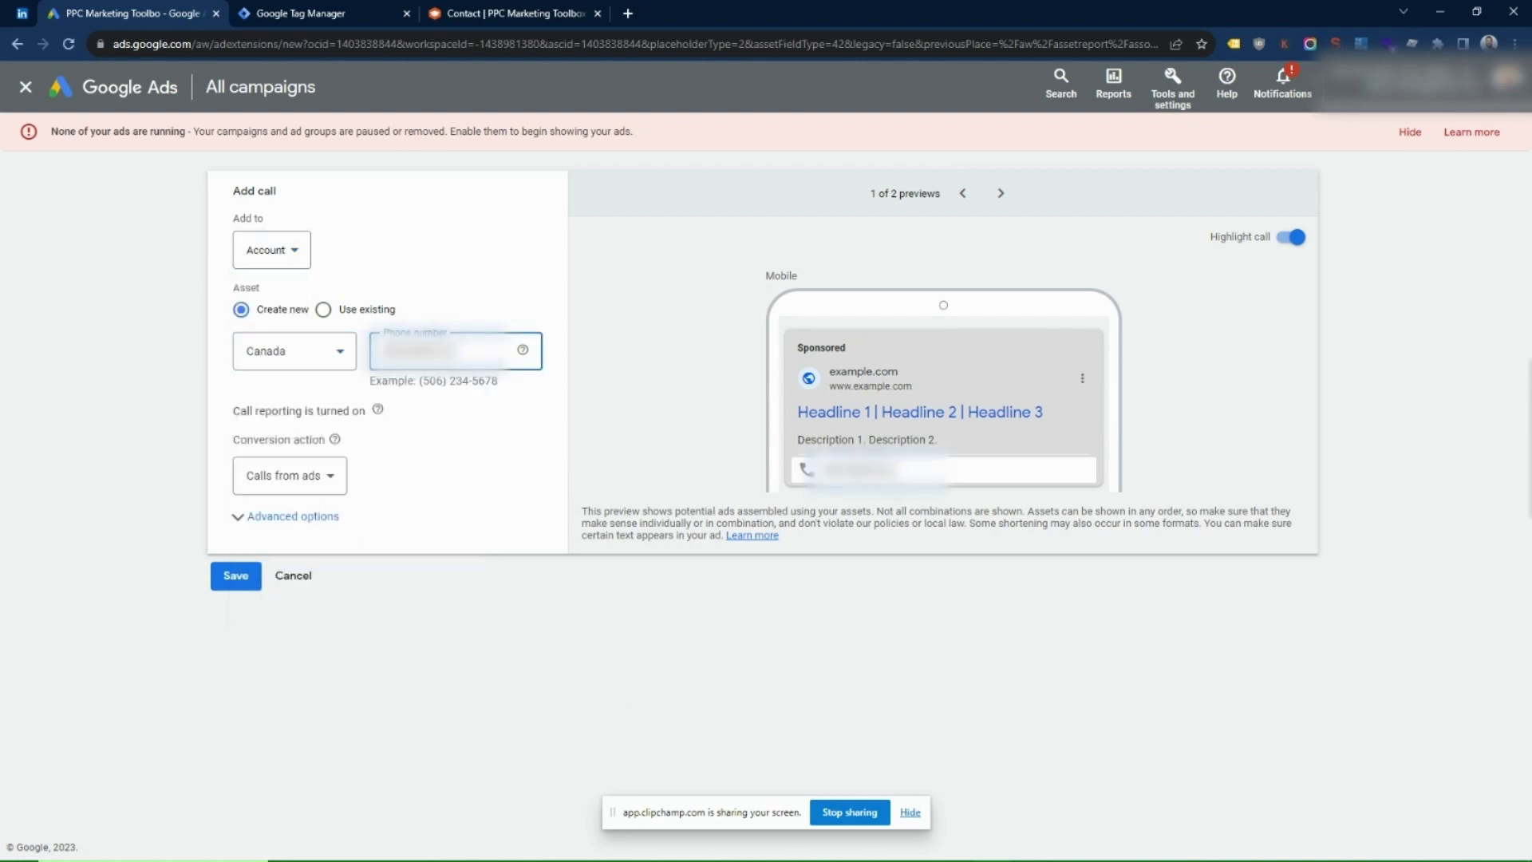
Assign Calls from Ads - Conversion as the call asset's conversion action, check its schedule options, and save the asset.
click(285, 478)
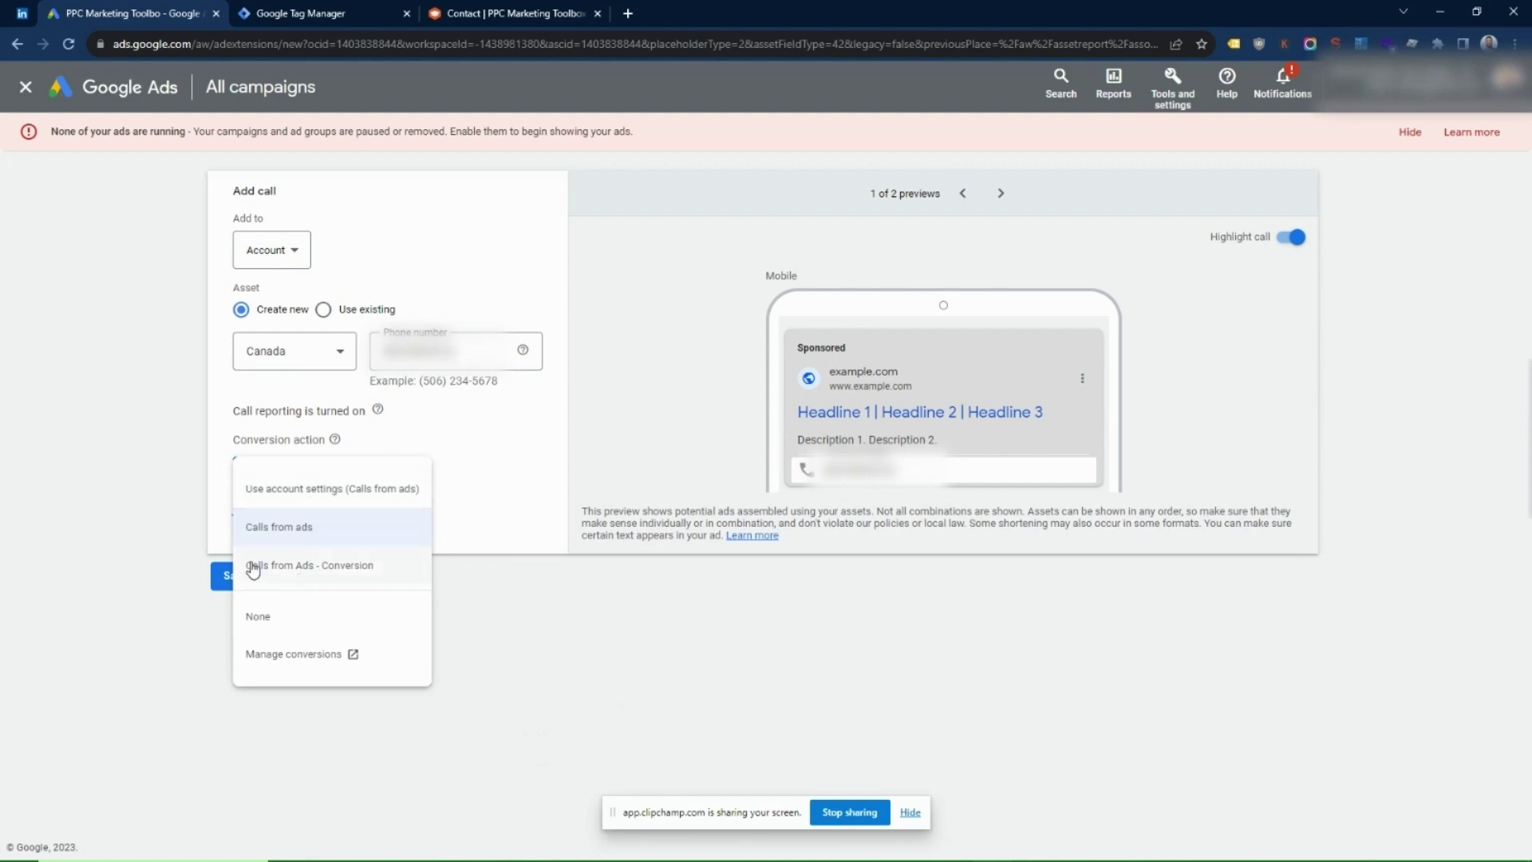
click(309, 575)
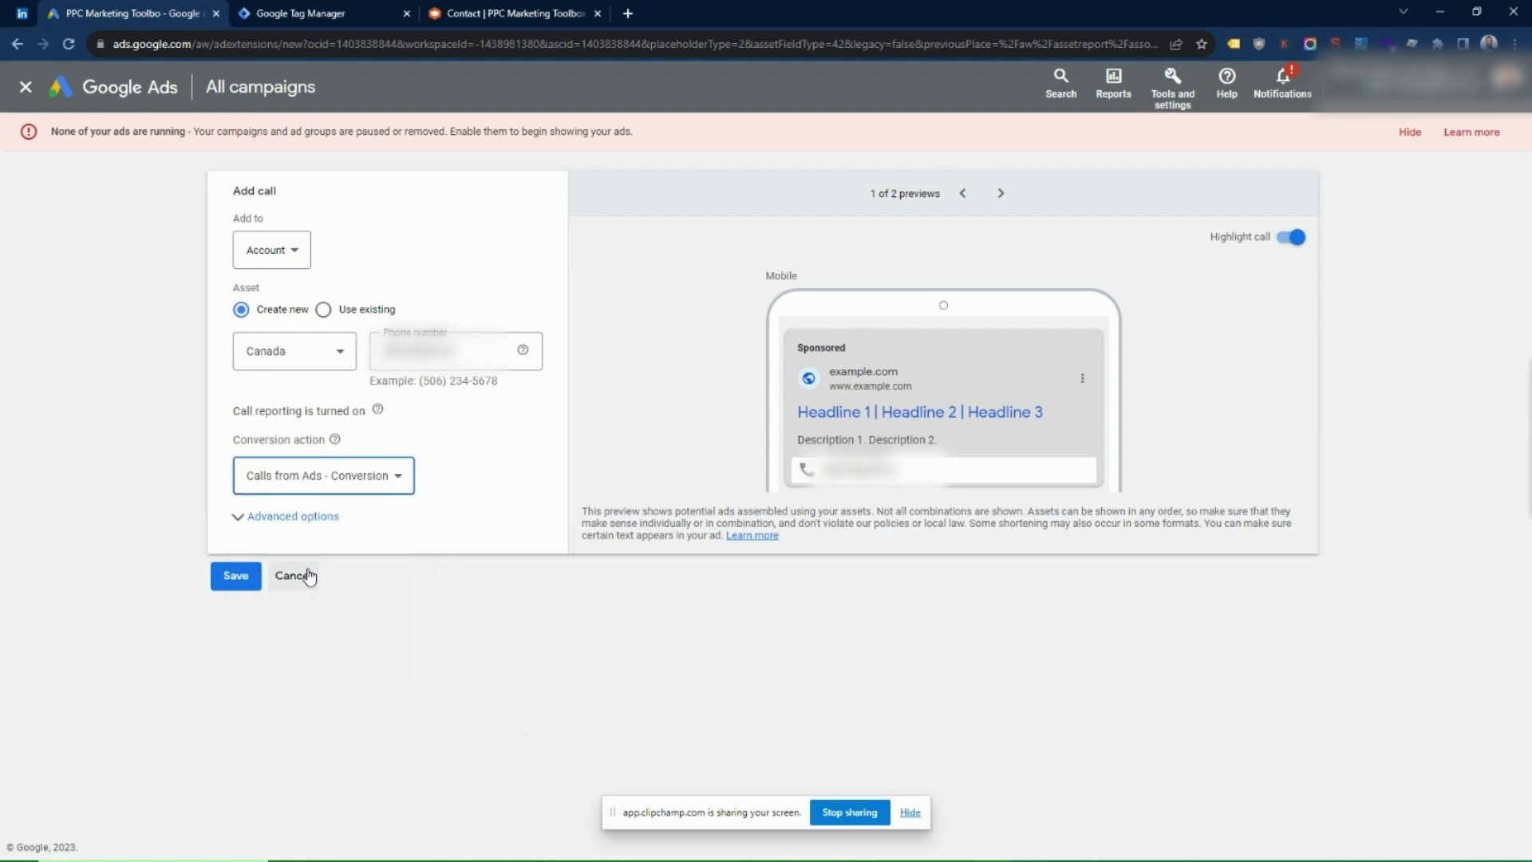
click(305, 520)
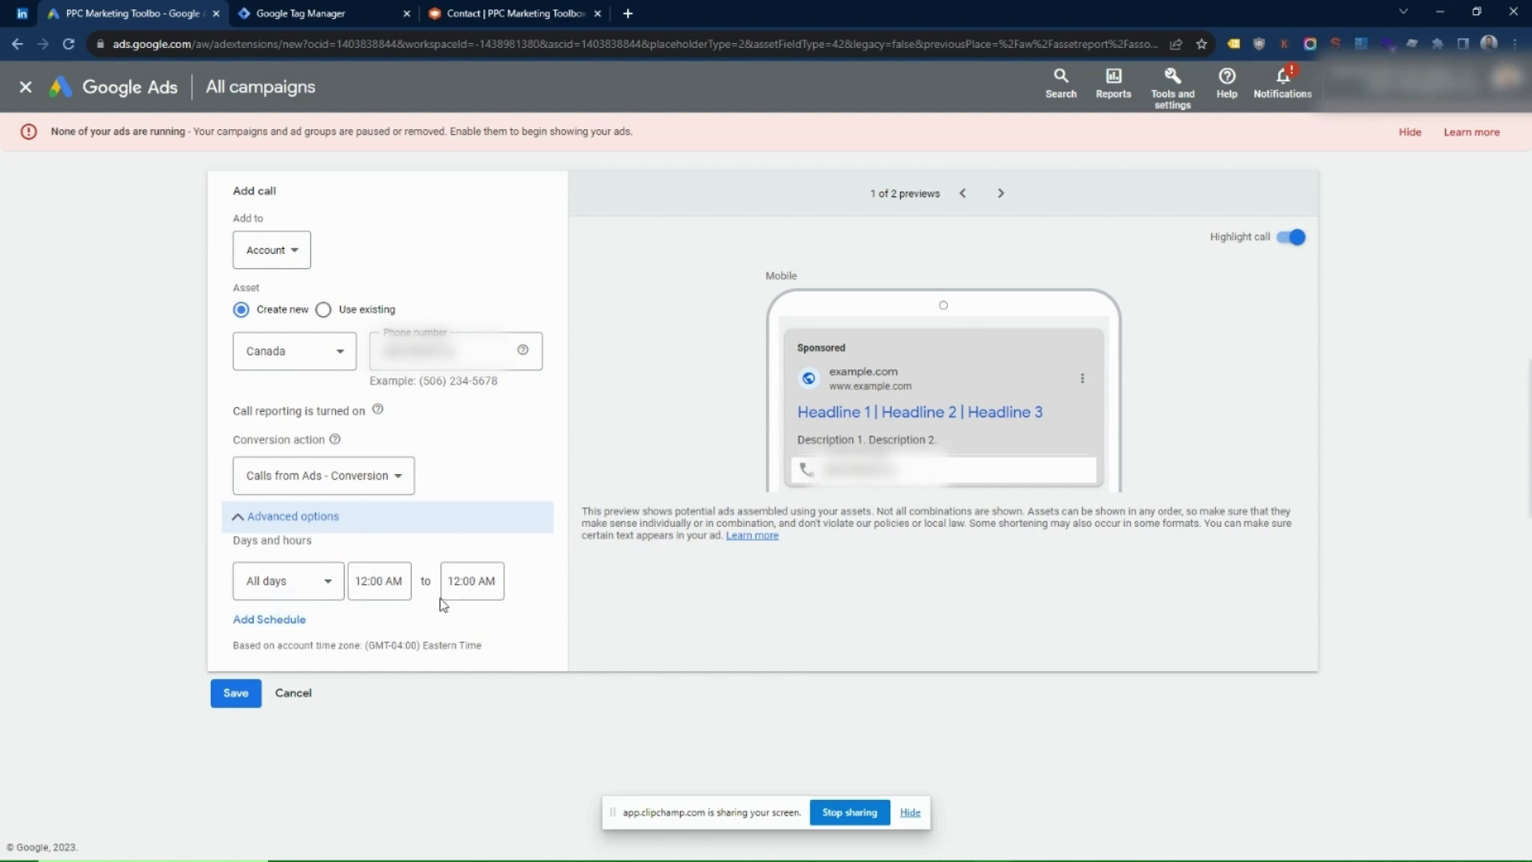
click(232, 692)
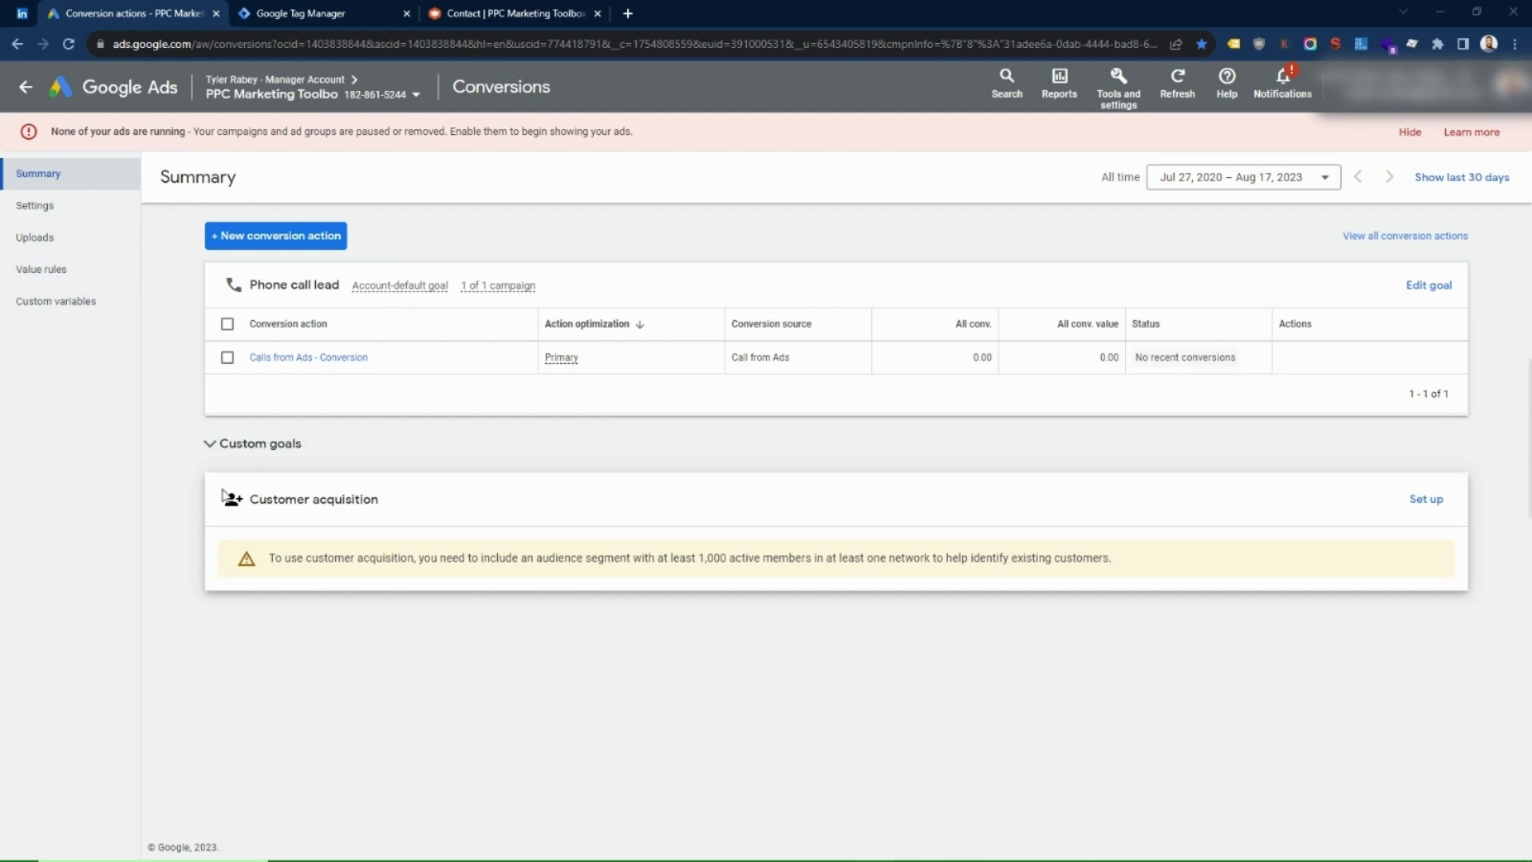
Start another phone call conversion action that tracks clicks on your number on your mobile website.
click(327, 236)
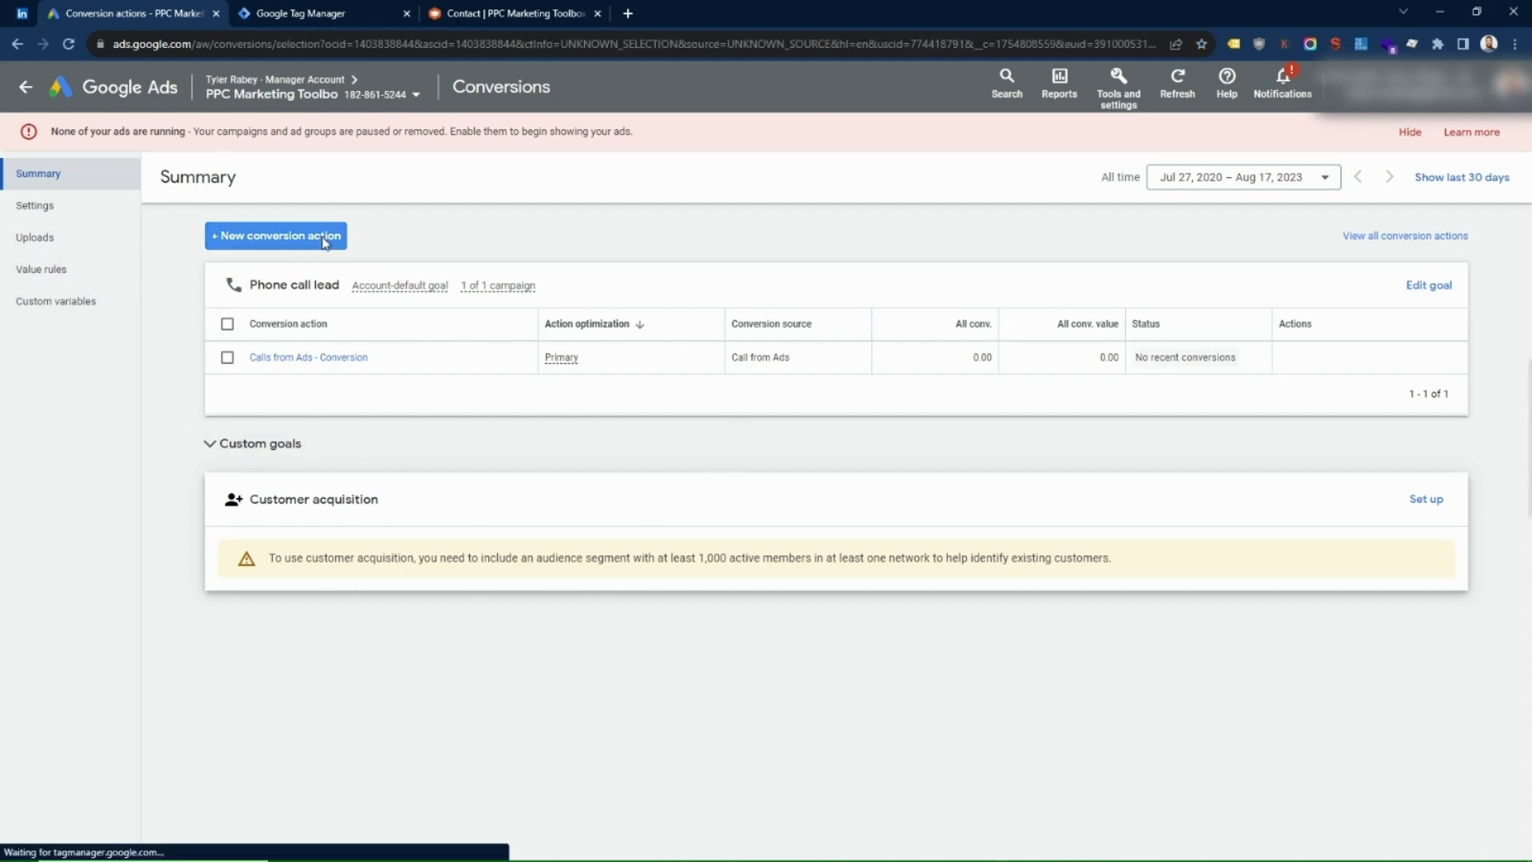
click(830, 356)
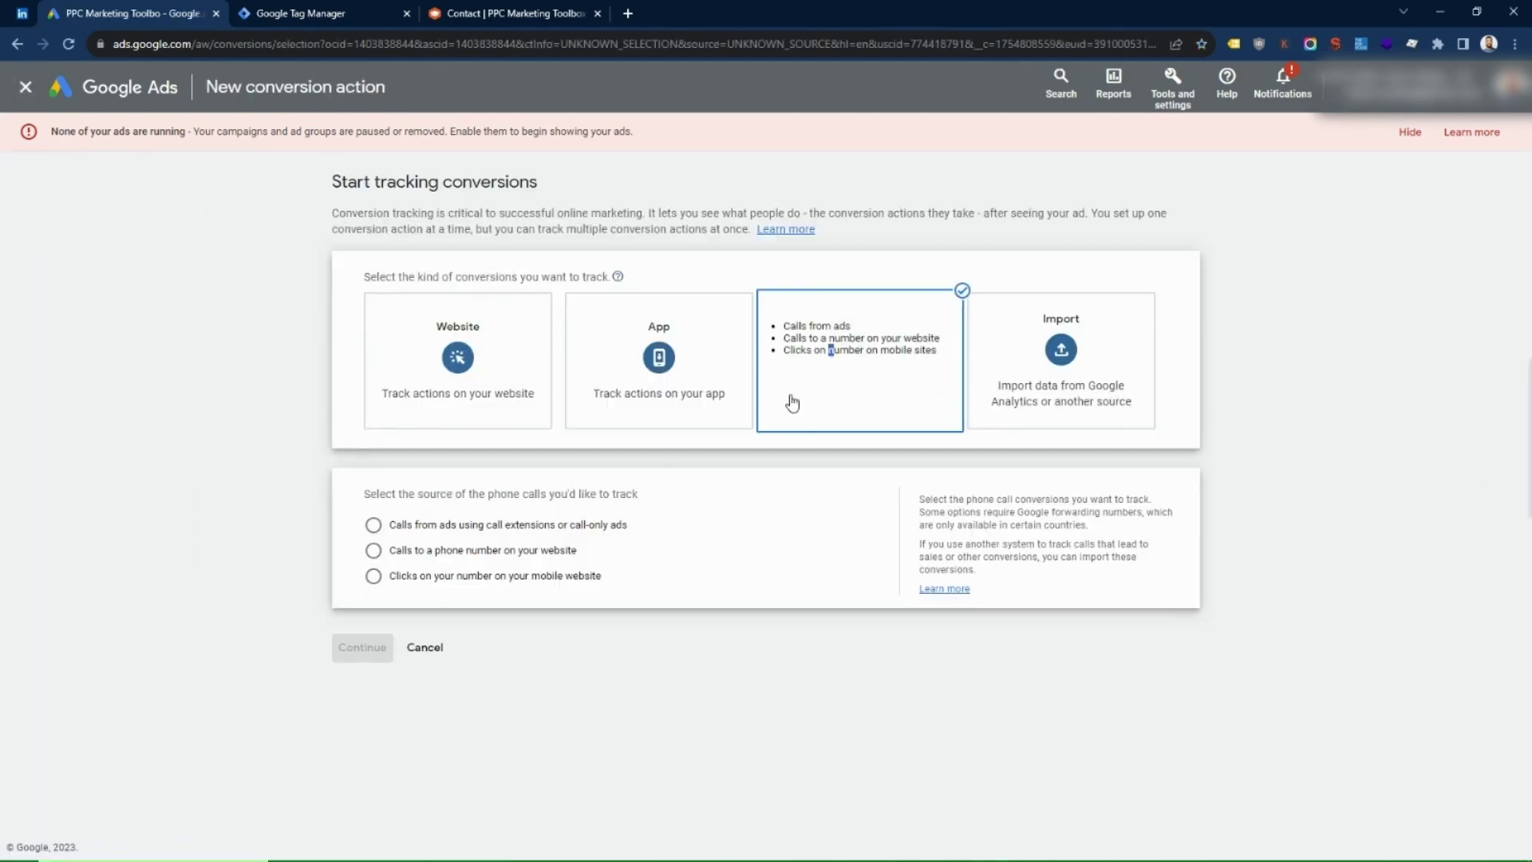
click(398, 577)
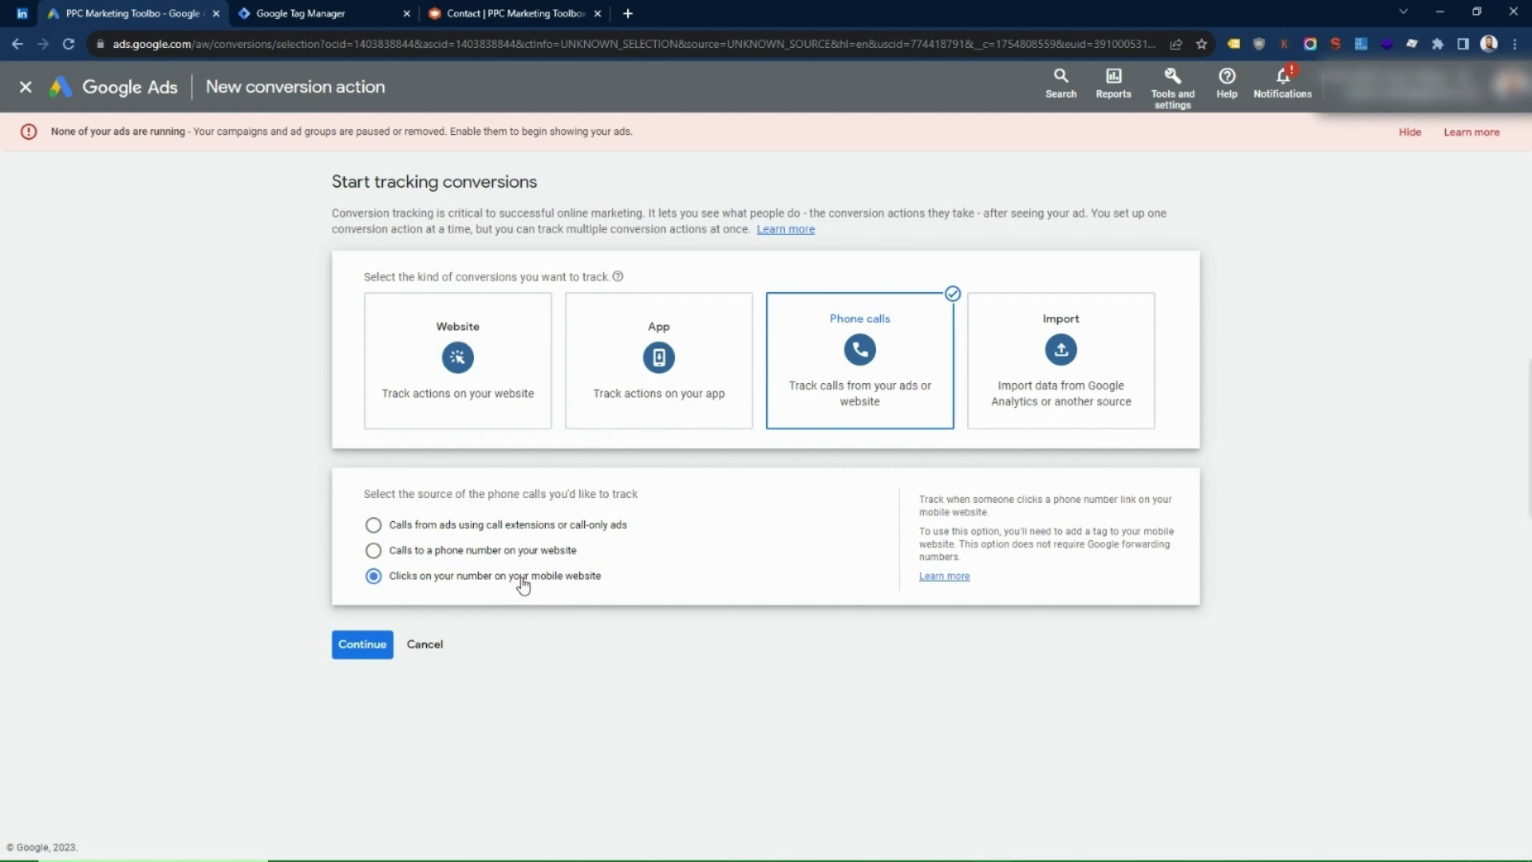
click(374, 648)
Name the conversion Phone Number Clicks, use the same value of 20 Canadian dollars for each conversion, and create the action.
click(594, 383)
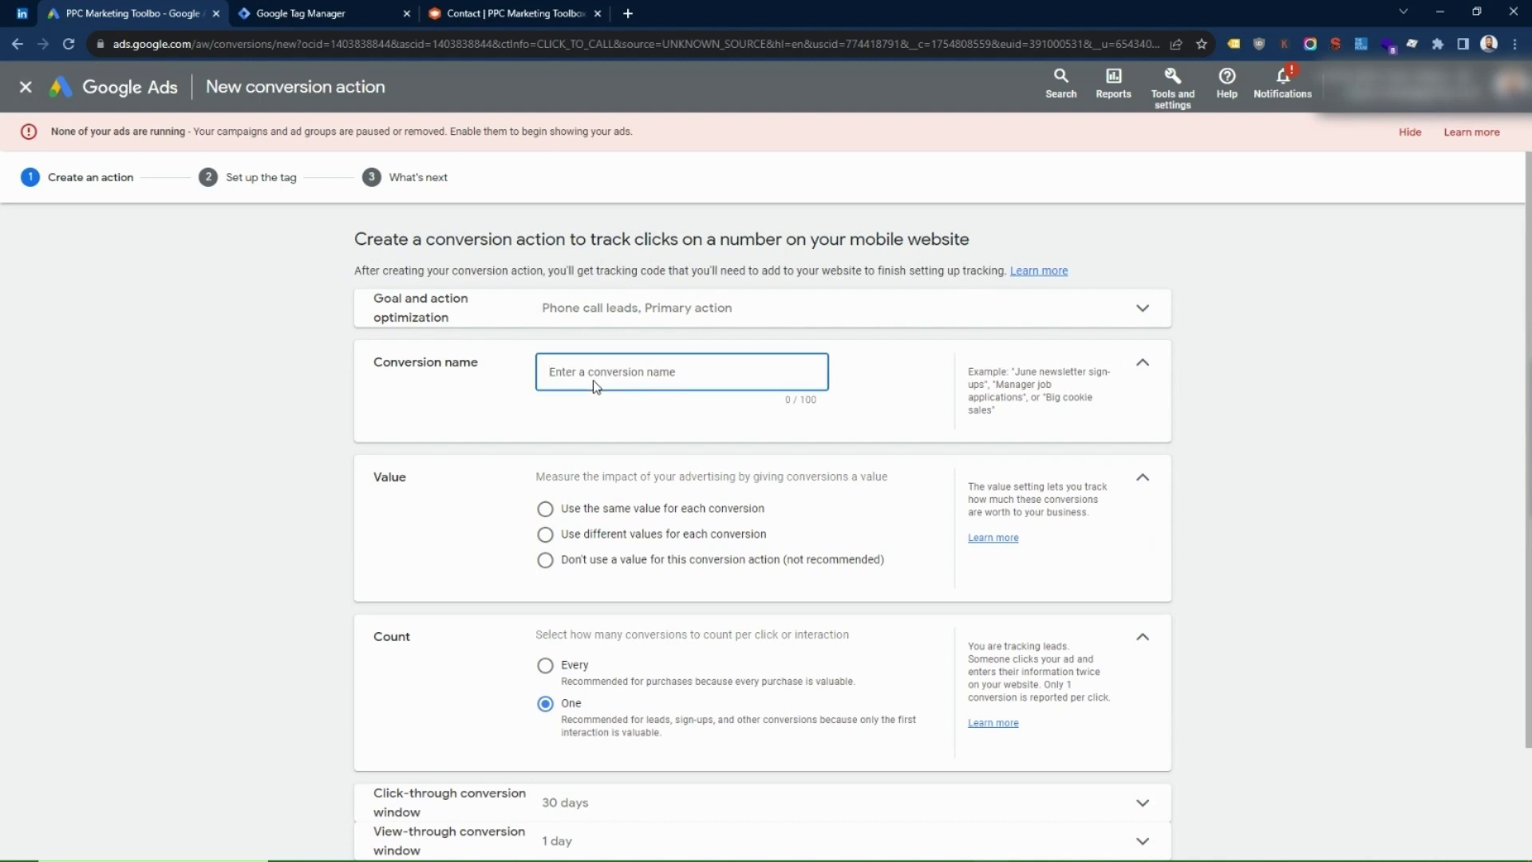
text(Phone Number Clicms)
click(600, 512)
click(794, 586)
double_click(796, 588)
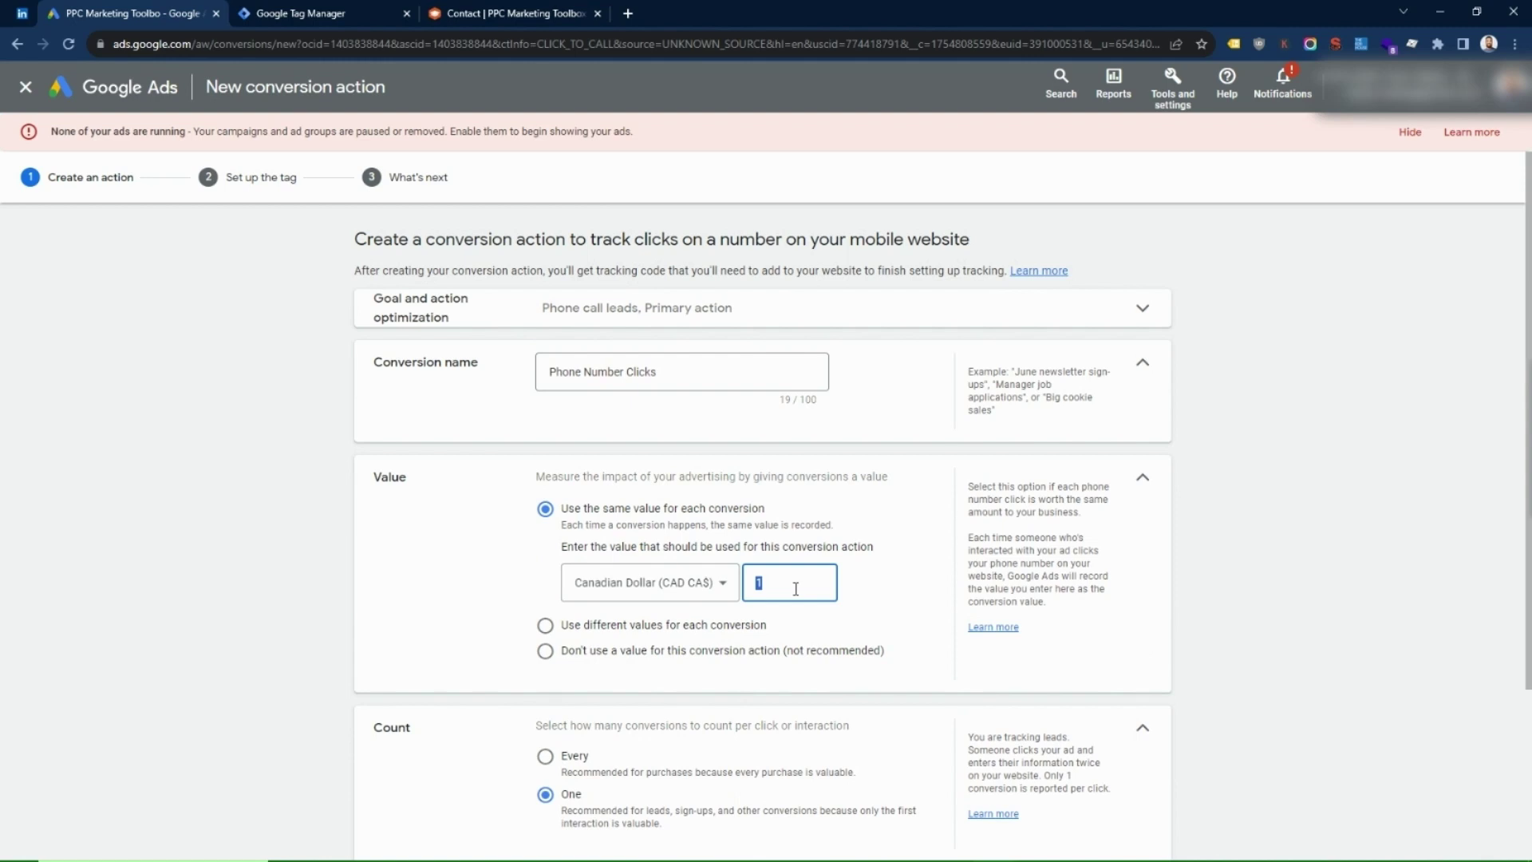
text(20)
double_click(798, 582)
scroll(1272, 490, down, 3)
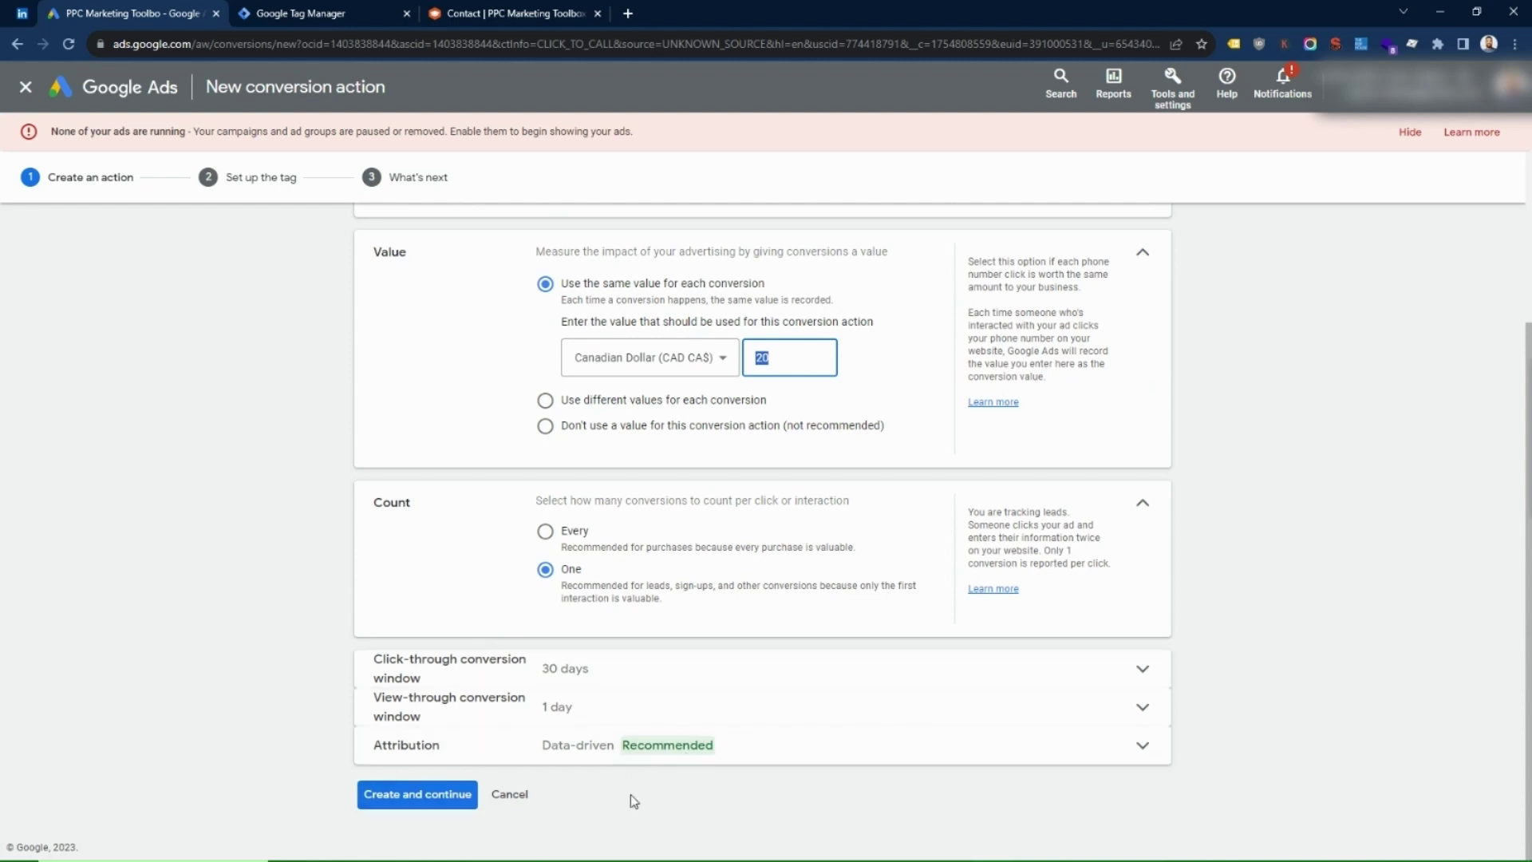
click(443, 797)
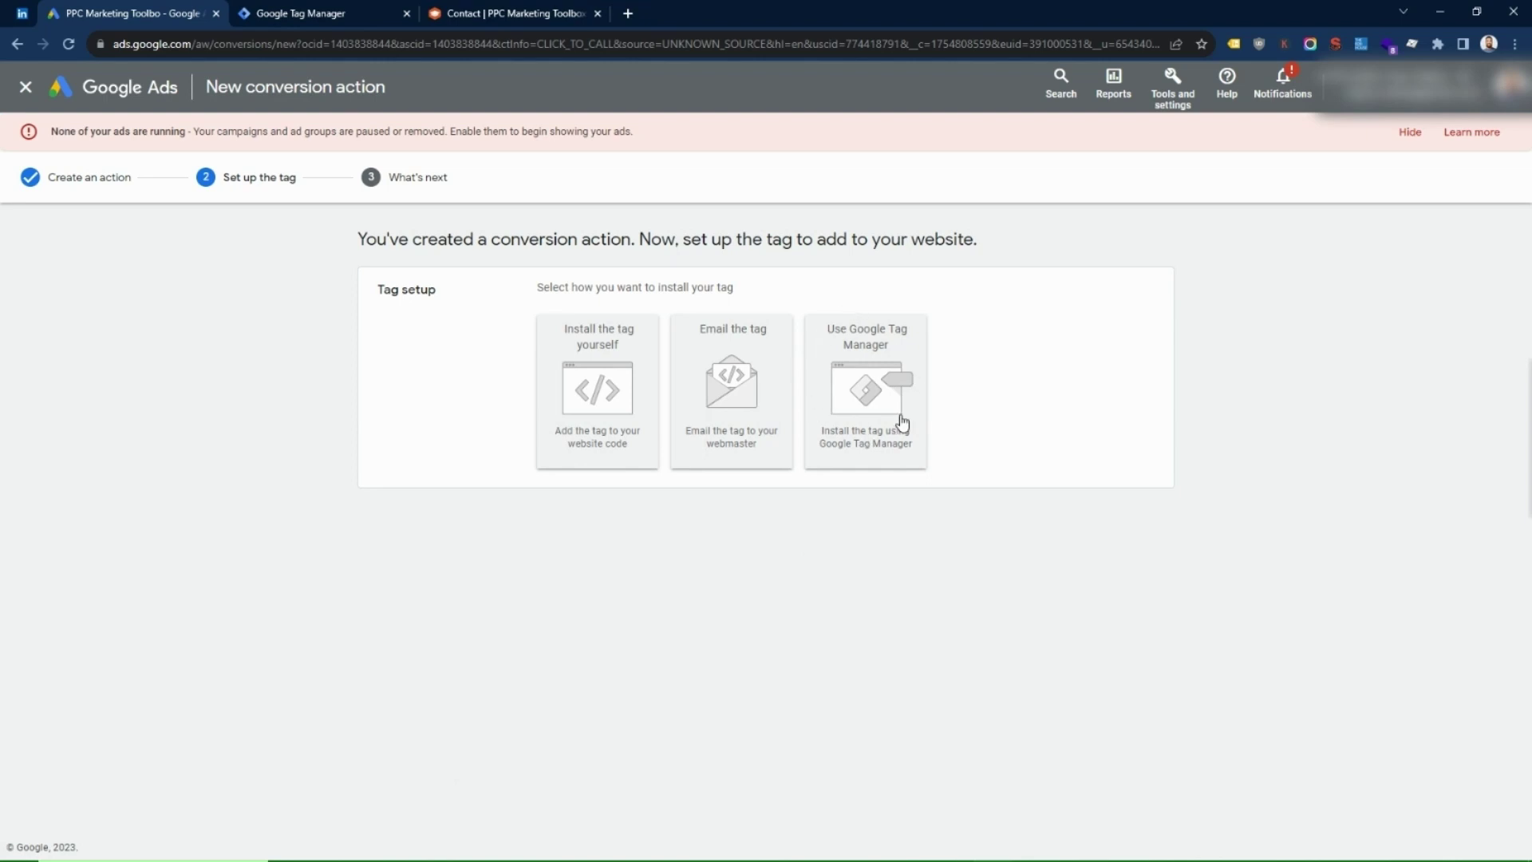
Choose Google Tag Manager as the installation method for Phone Number Clicks and select its conversion ID for copying.
click(884, 360)
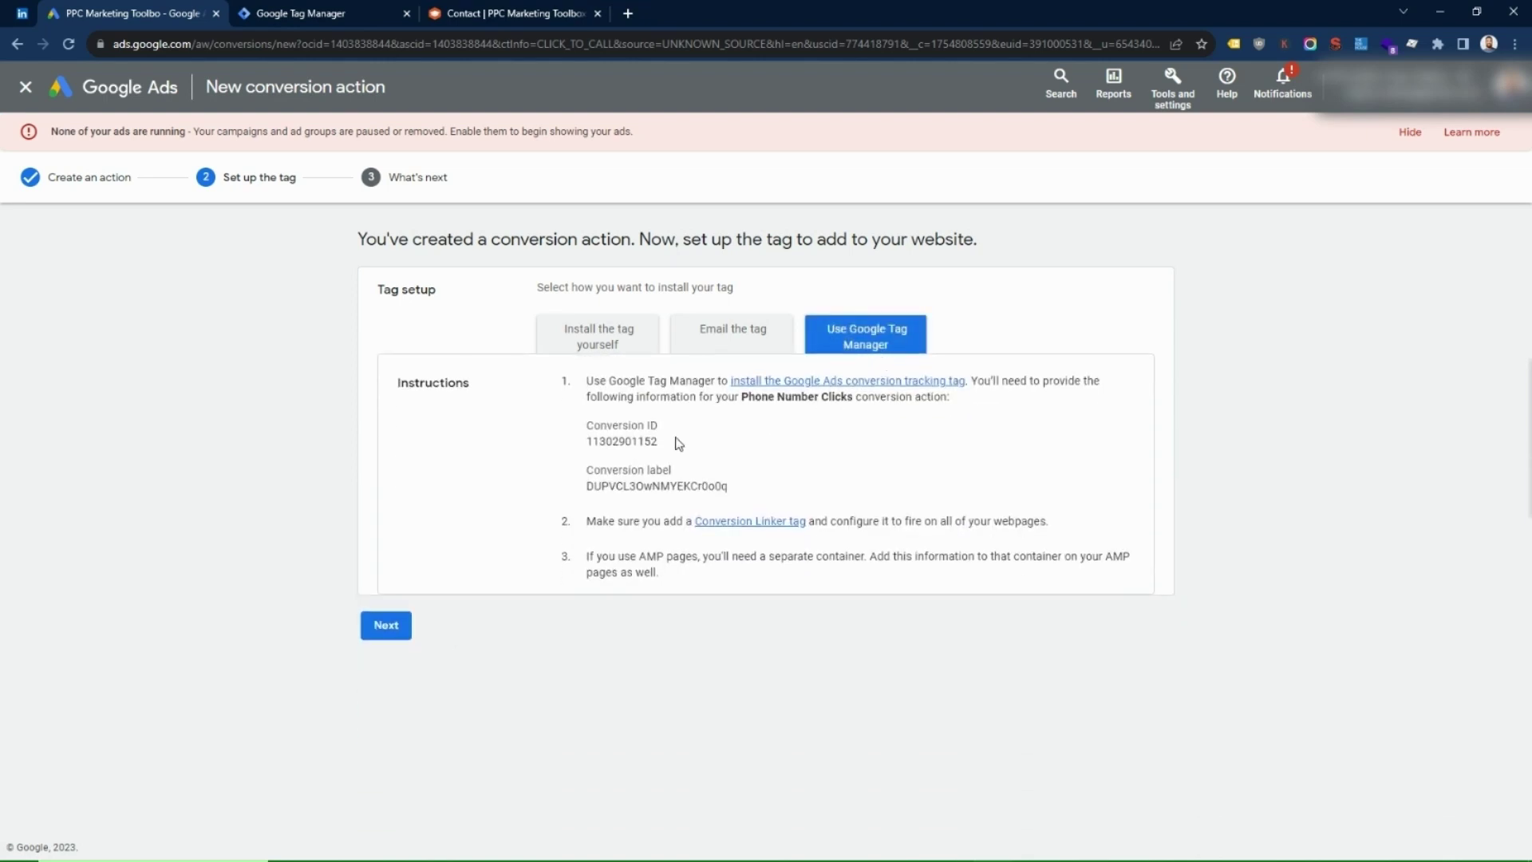
double_click(640, 443)
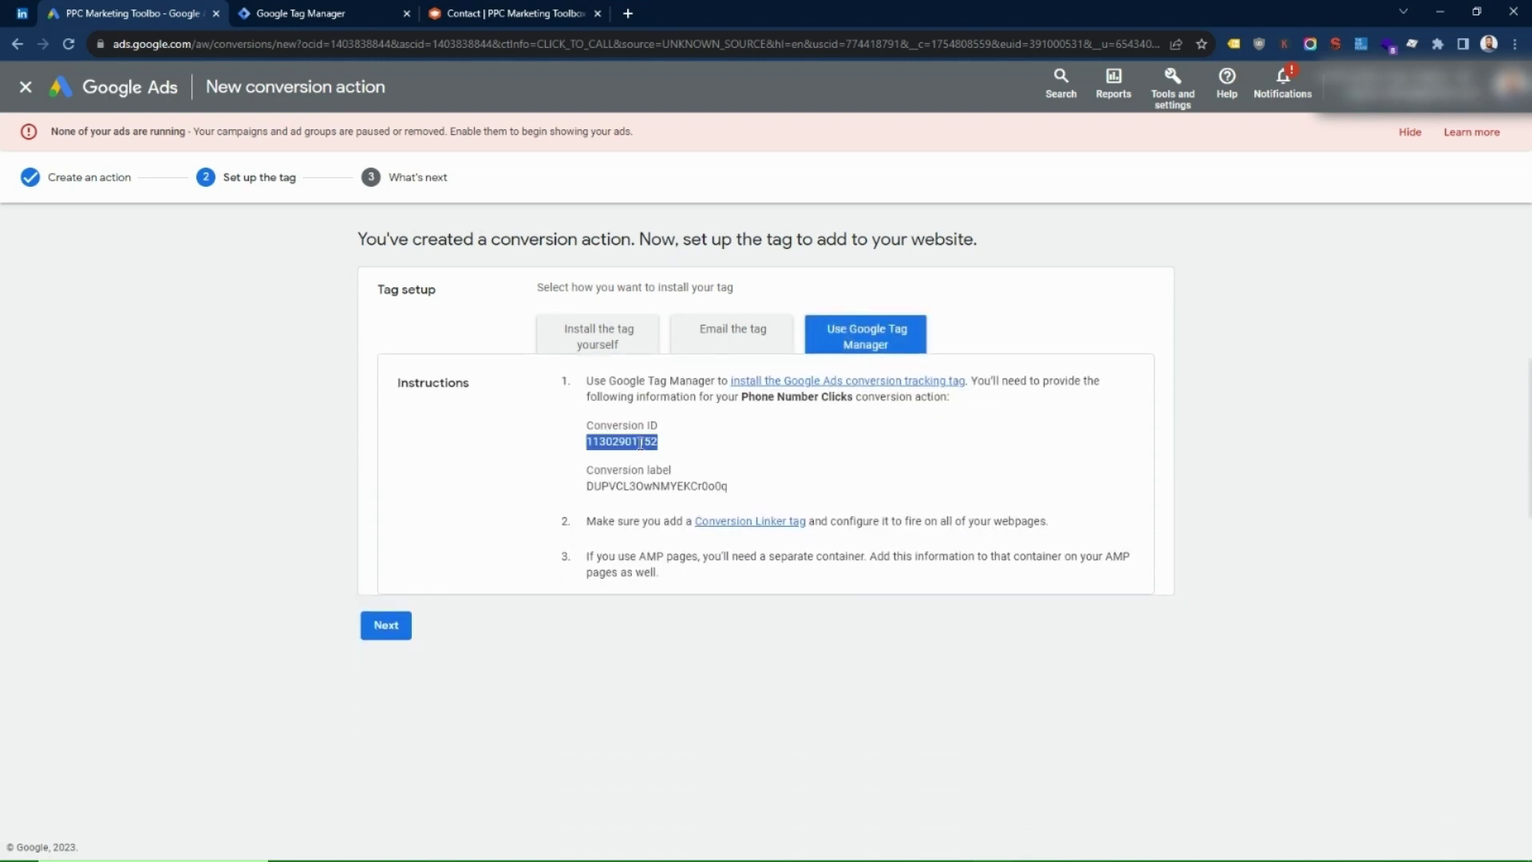
double_click(642, 487)
double_click(634, 441)
Switch to Google Tag Manager and create a new tag named GADS - Phone Click.
click(345, 10)
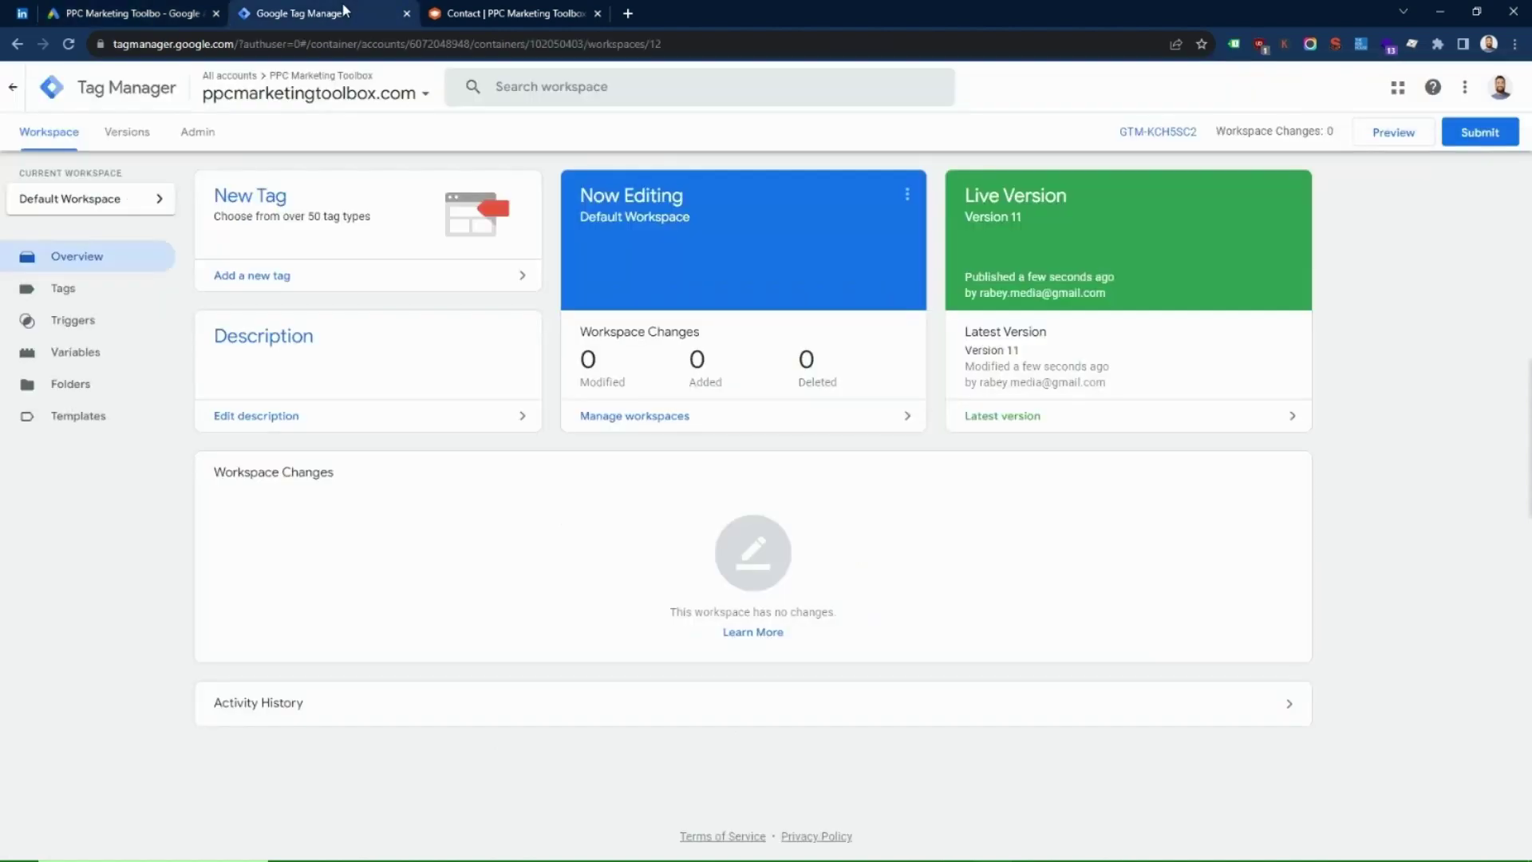
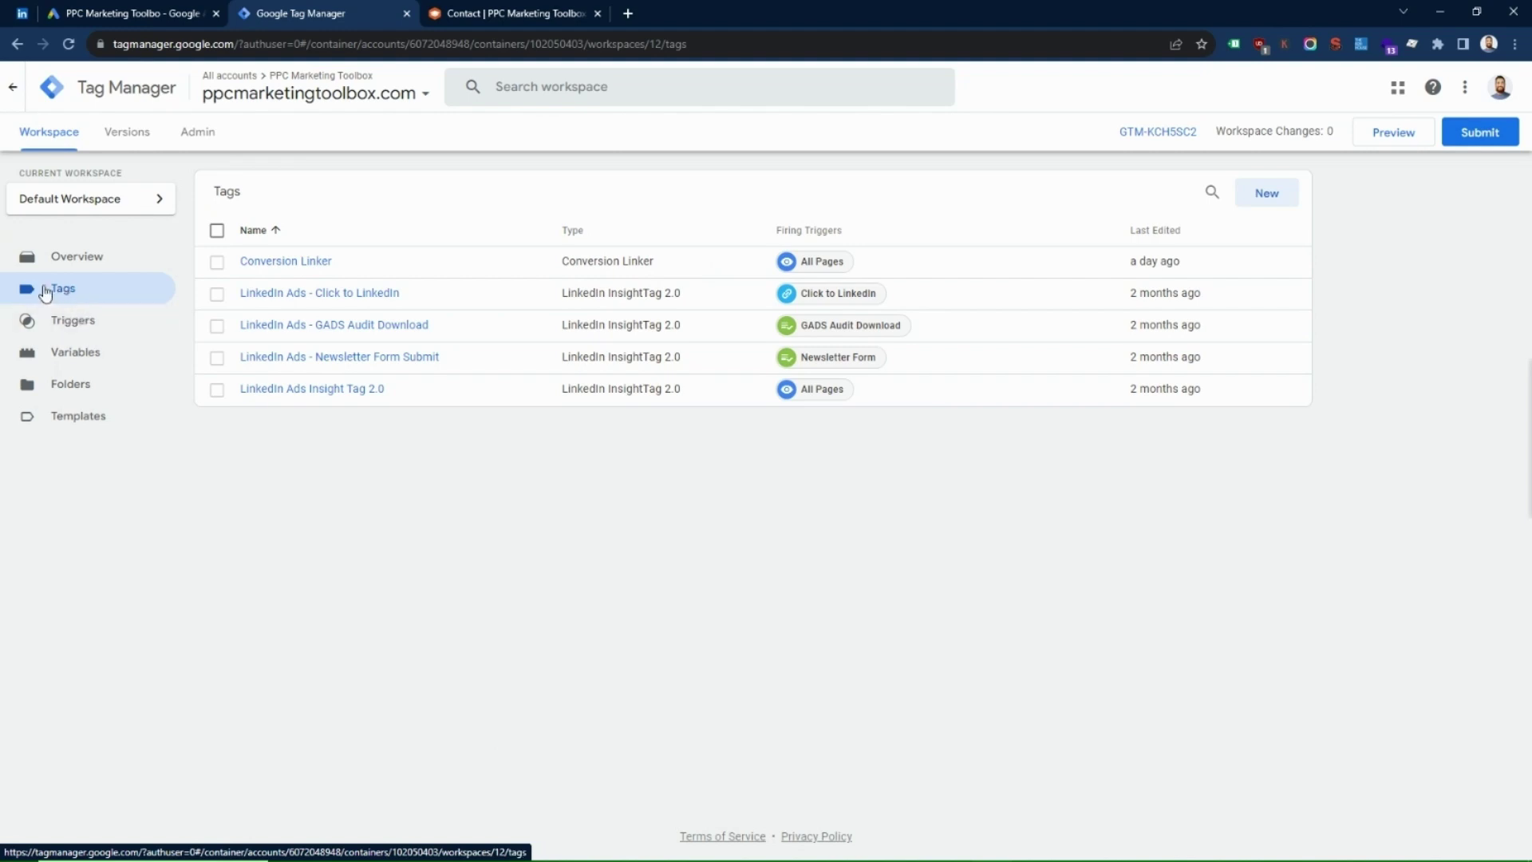
click(1255, 204)
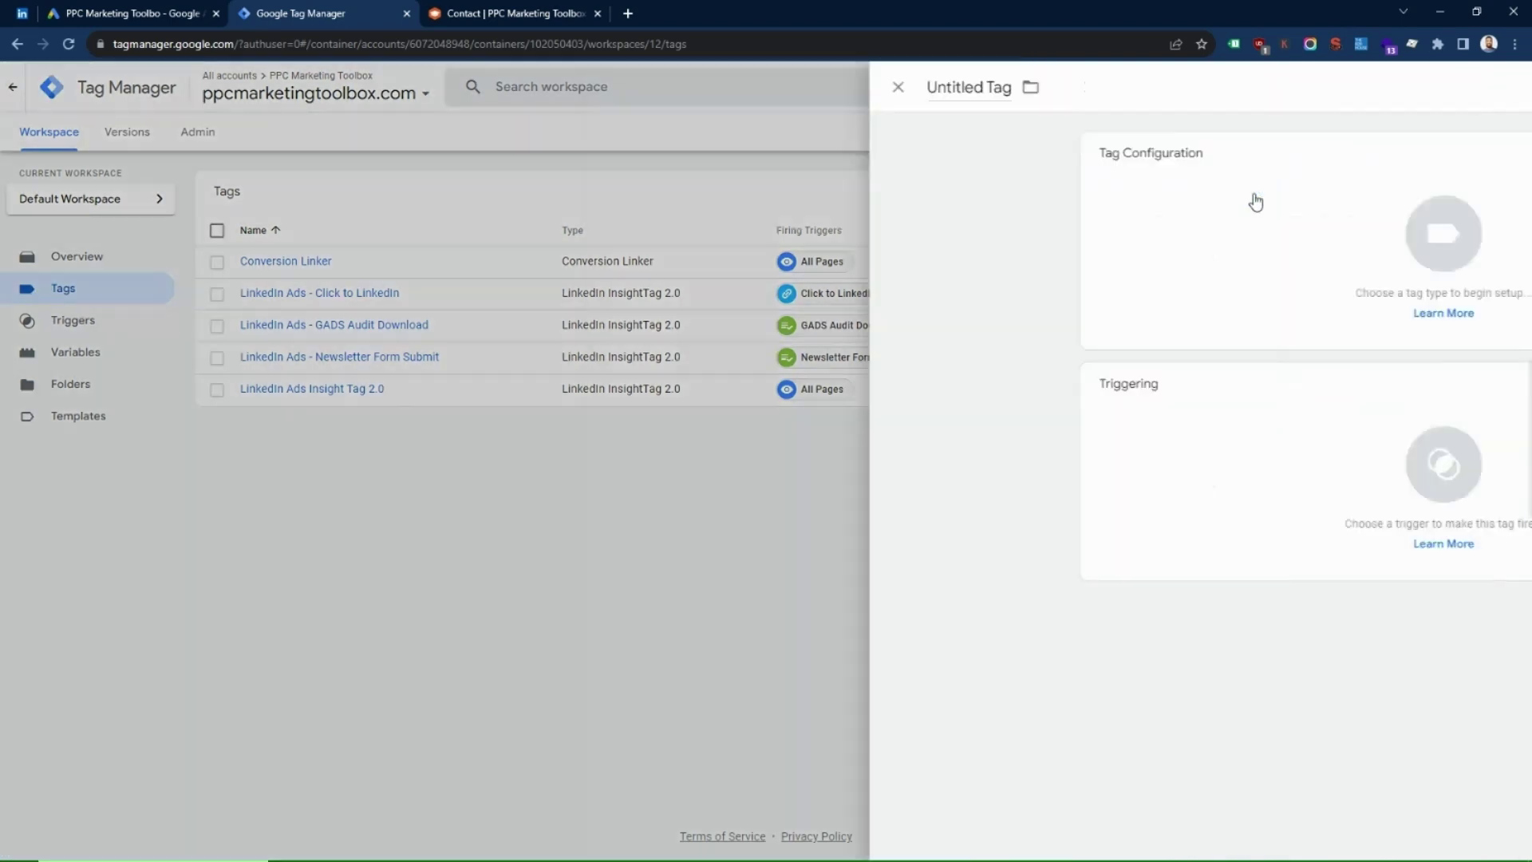
triple_click(469, 86)
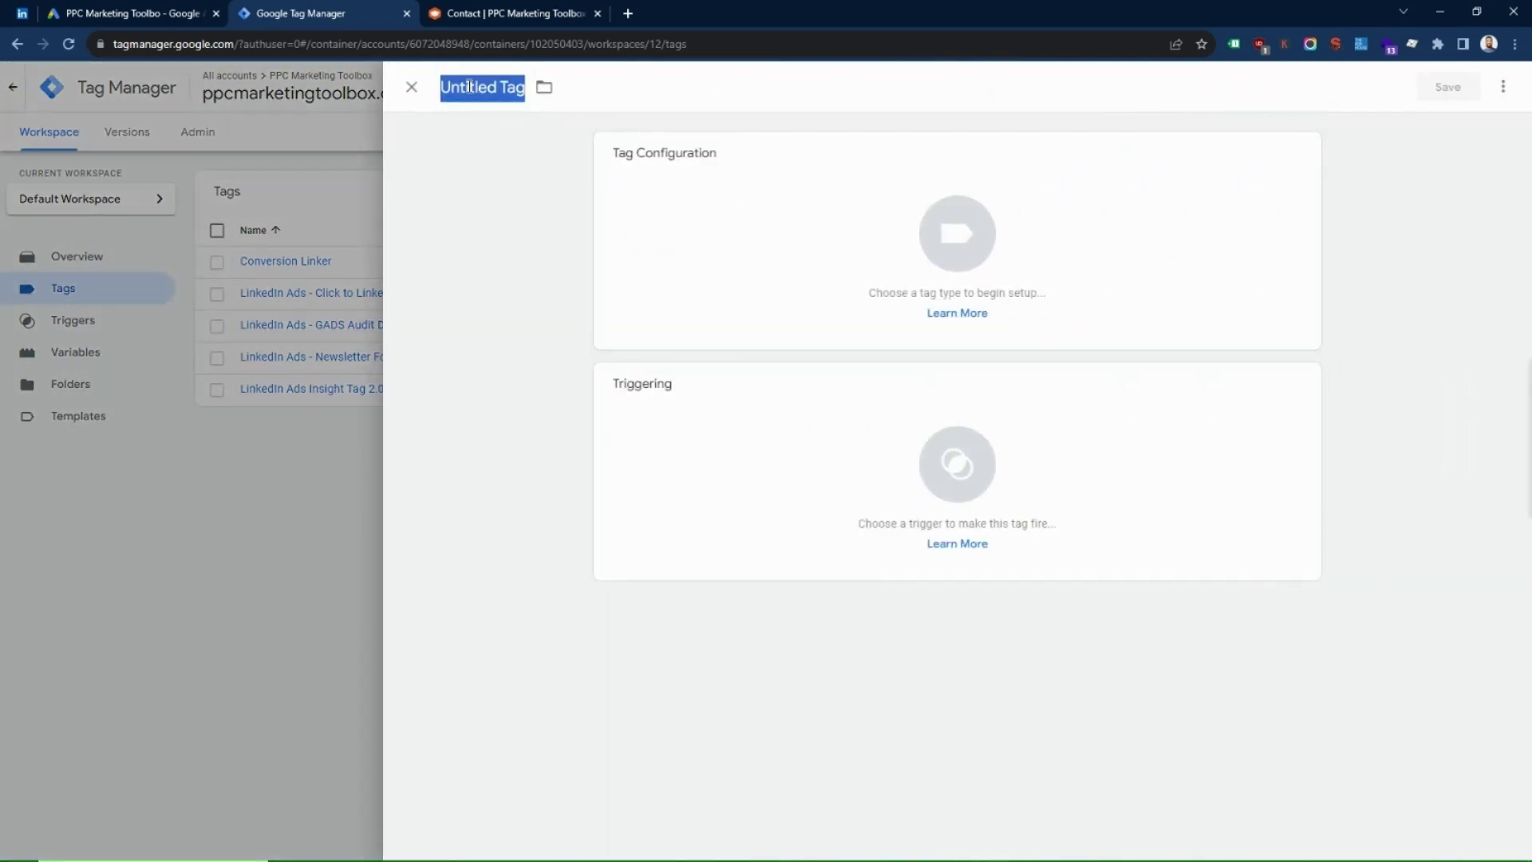
text(Phone Click)
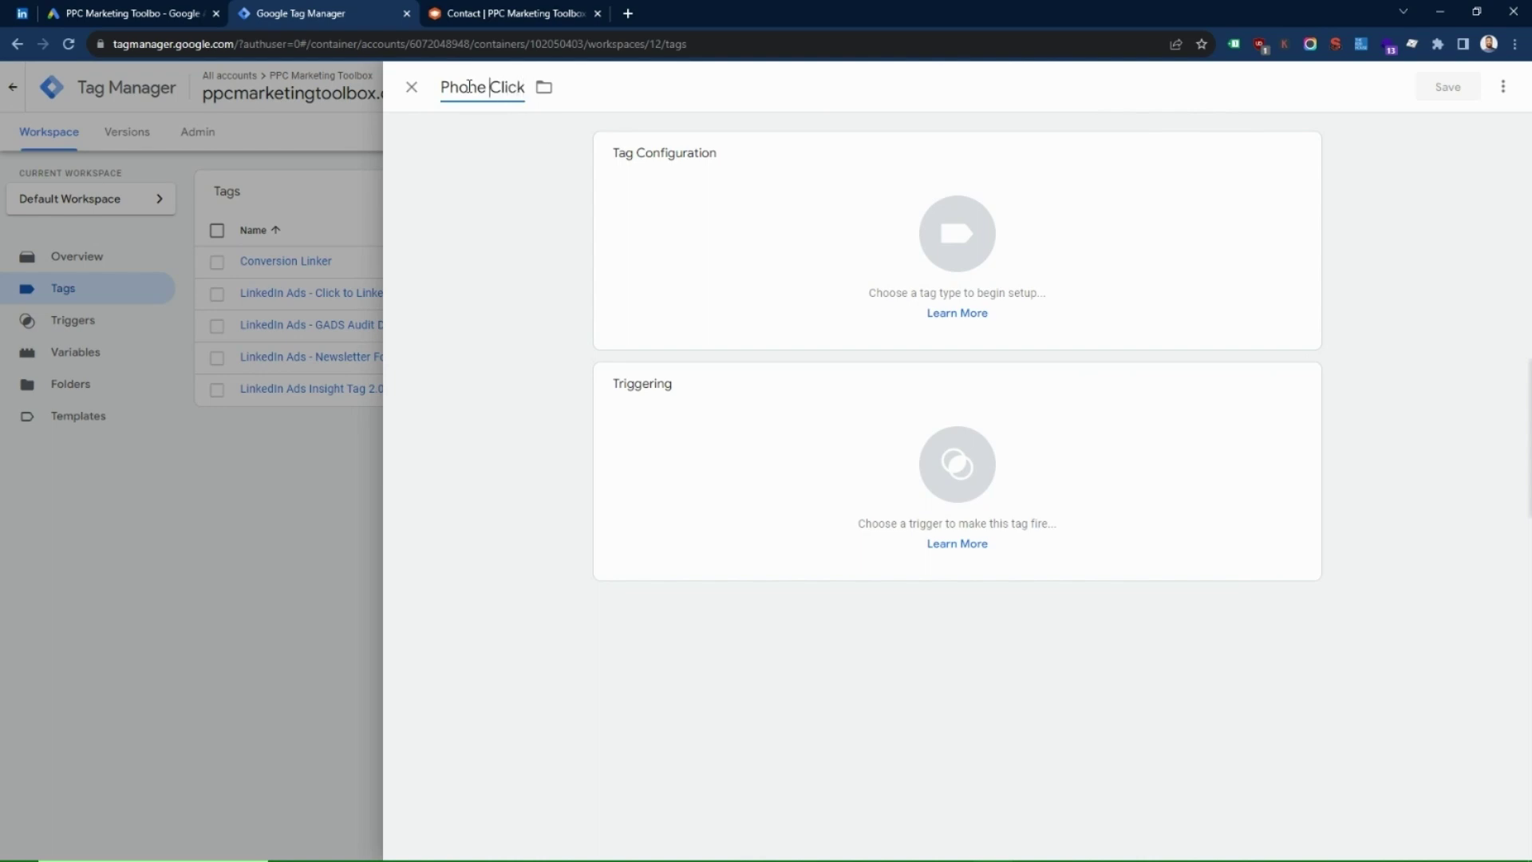
text(GADS -)
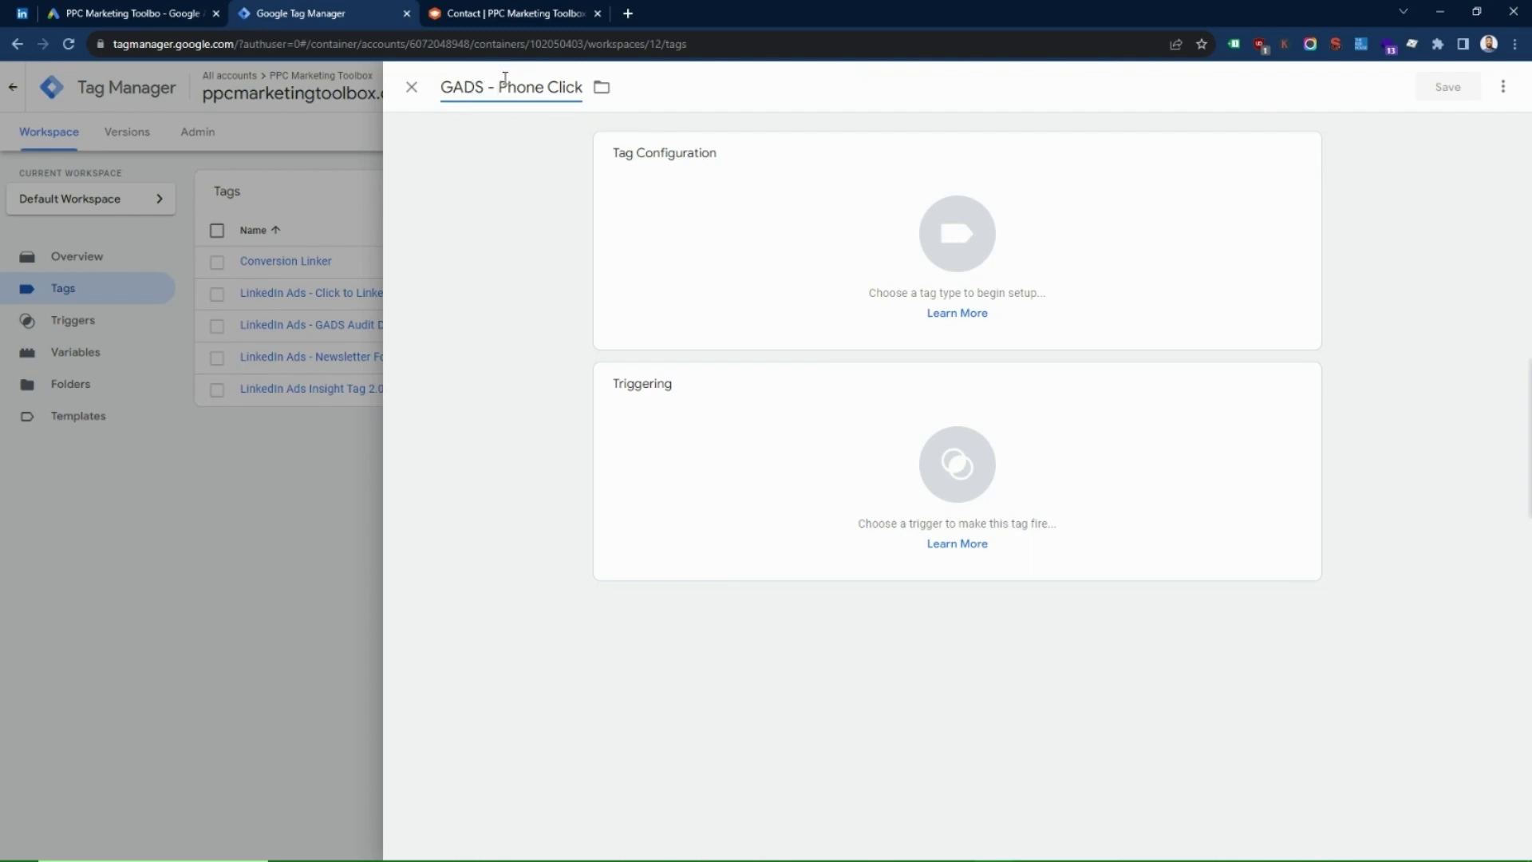
Set the tag type to Google Ads Conversion Tracking and paste the copied conversion ID into it.
click(735, 178)
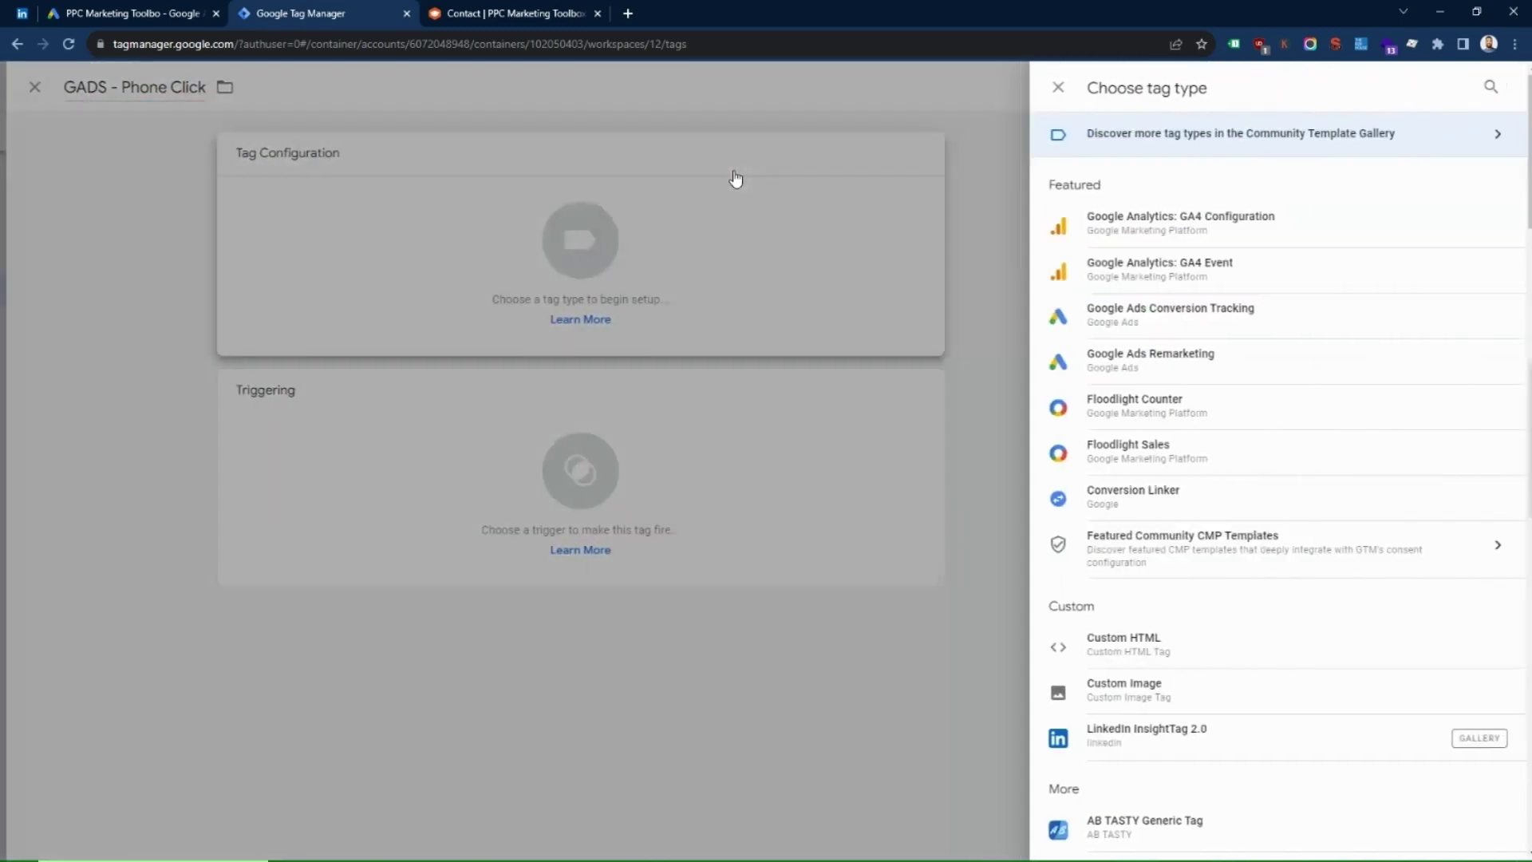
click(1151, 320)
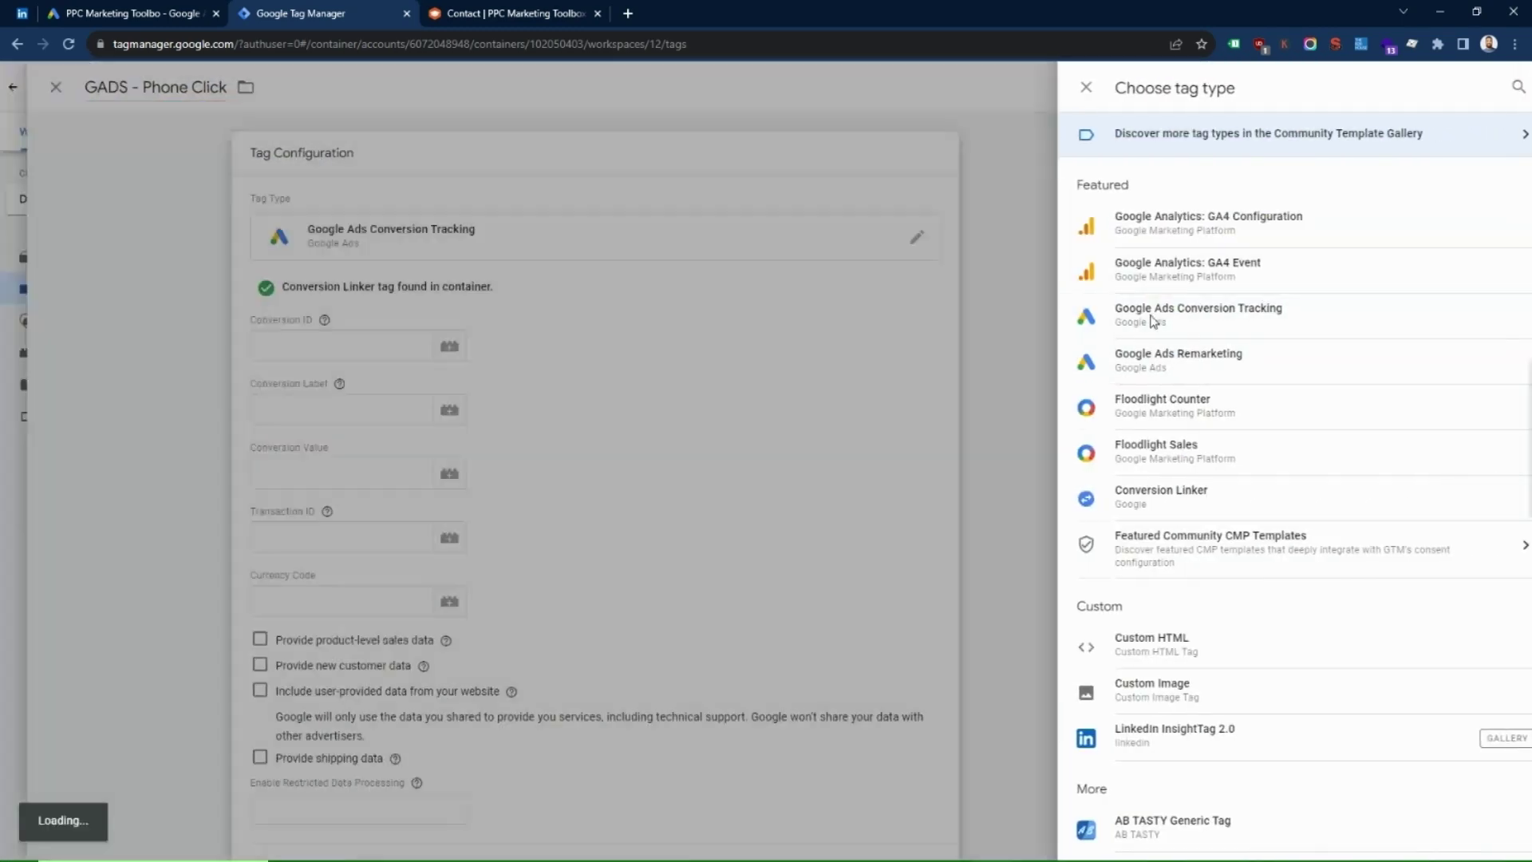
click(731, 330)
key(ctrl+v)
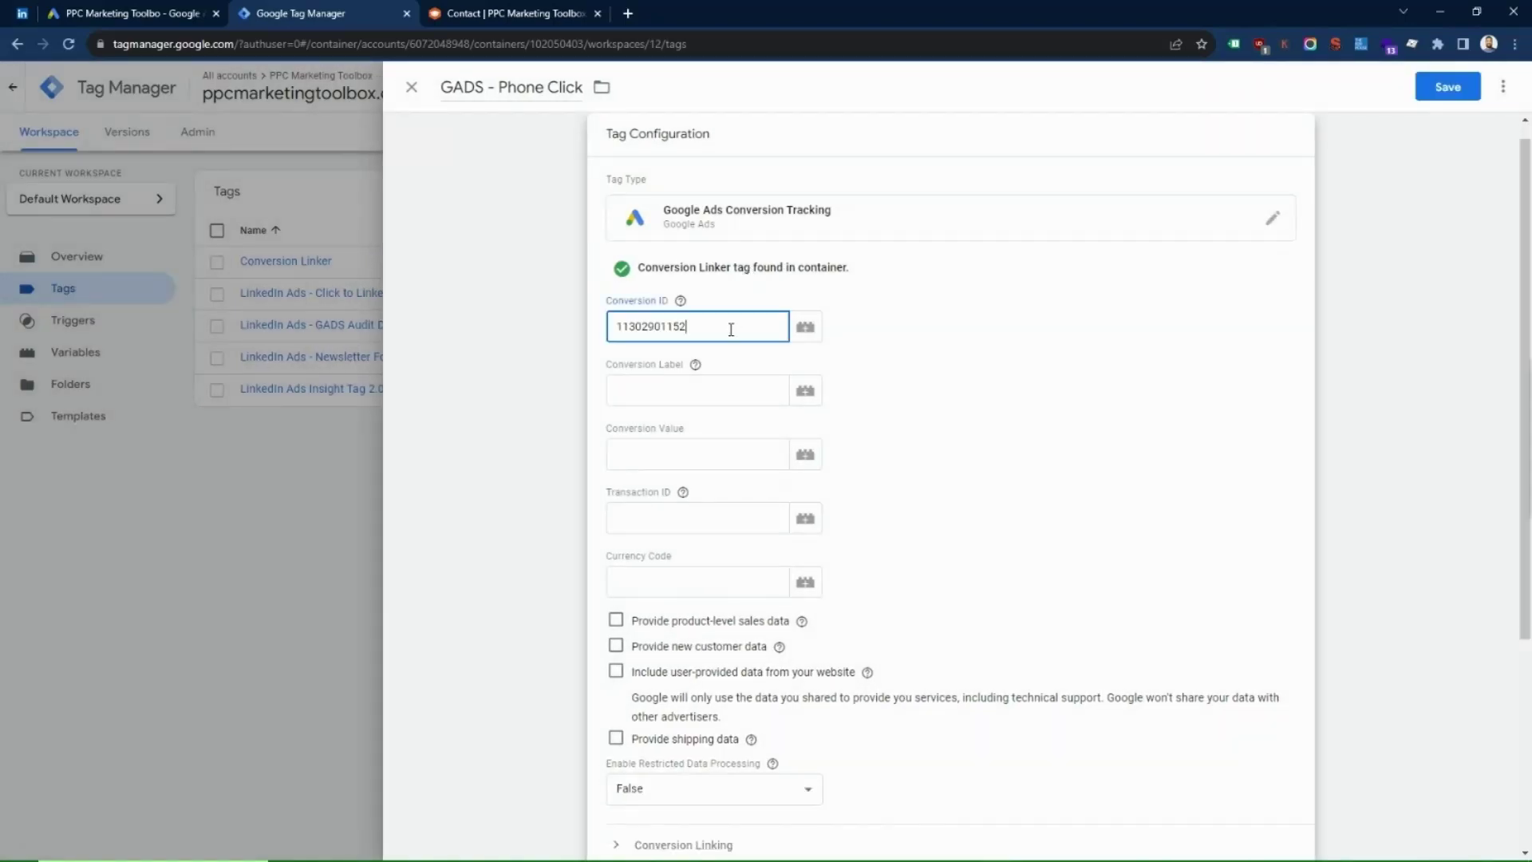
Switch to Google Ads, copy the Phone Number Clicks conversion label, and finish the conversion setup, checking the action's status details.
click(144, 11)
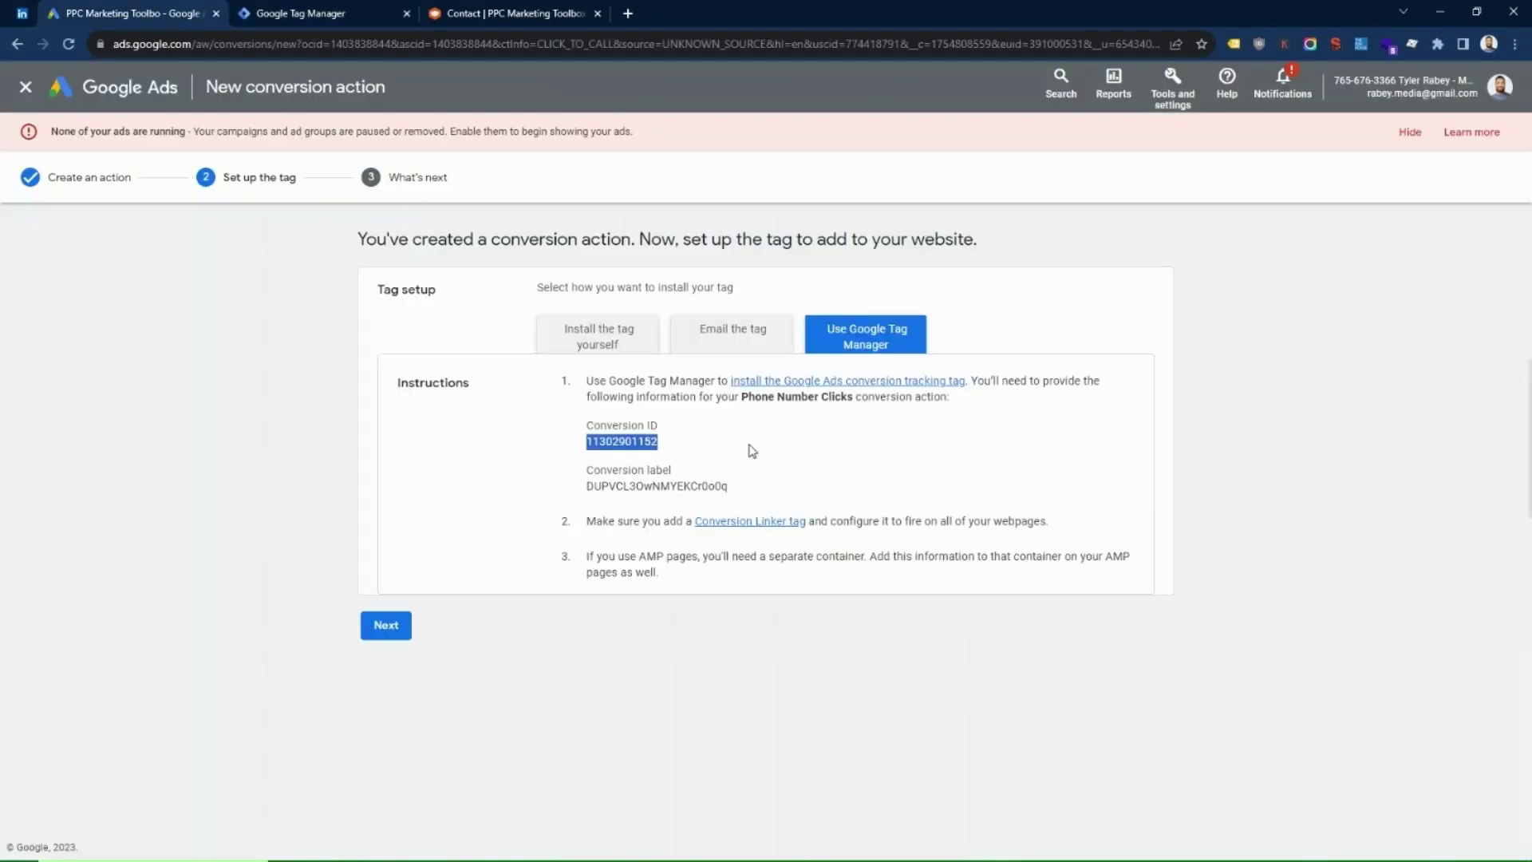
double_click(713, 485)
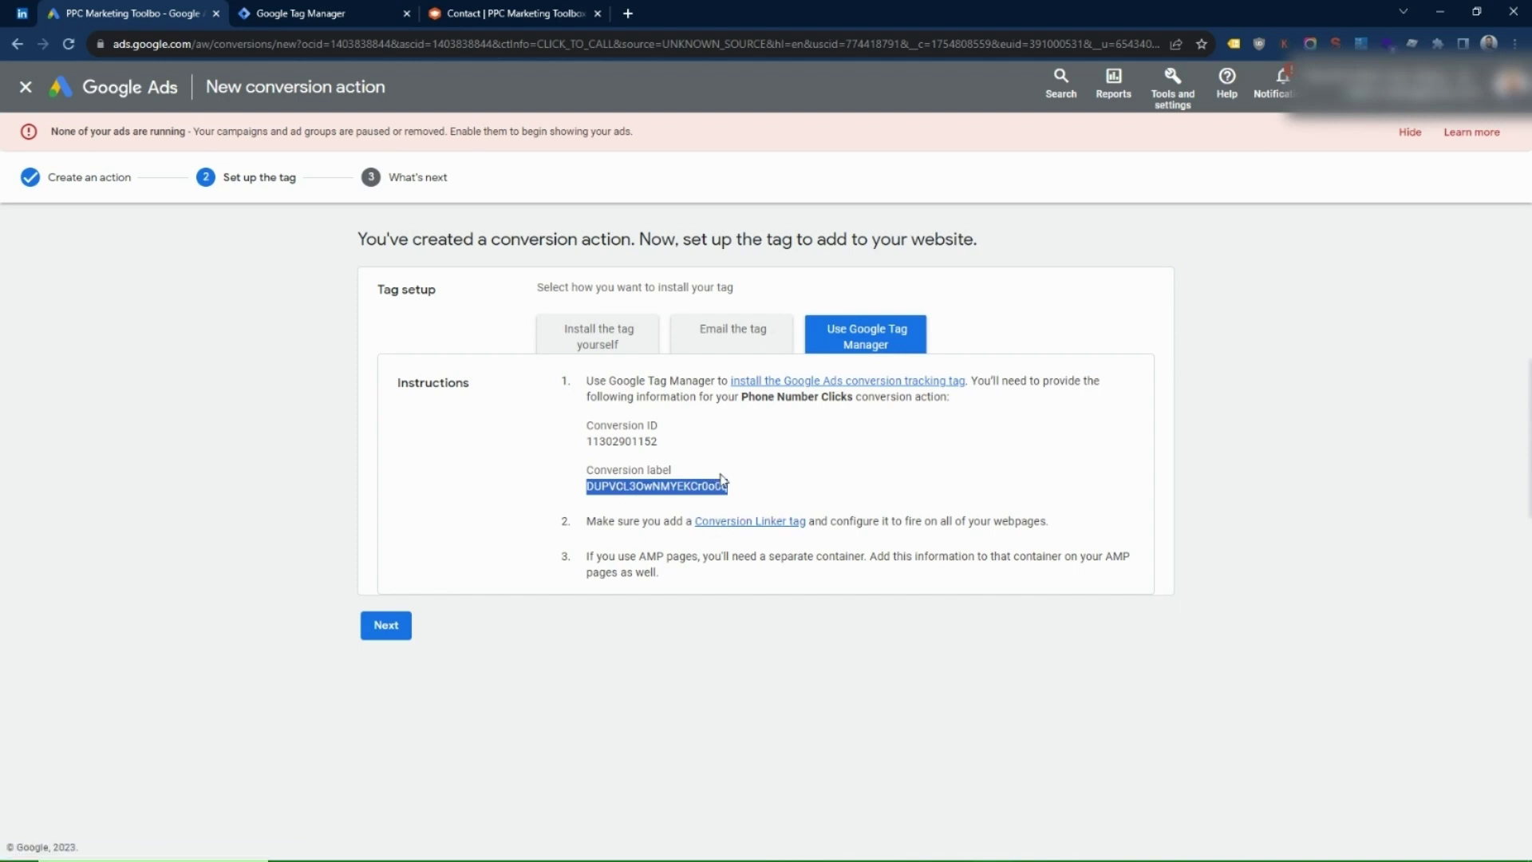
click(397, 626)
click(388, 559)
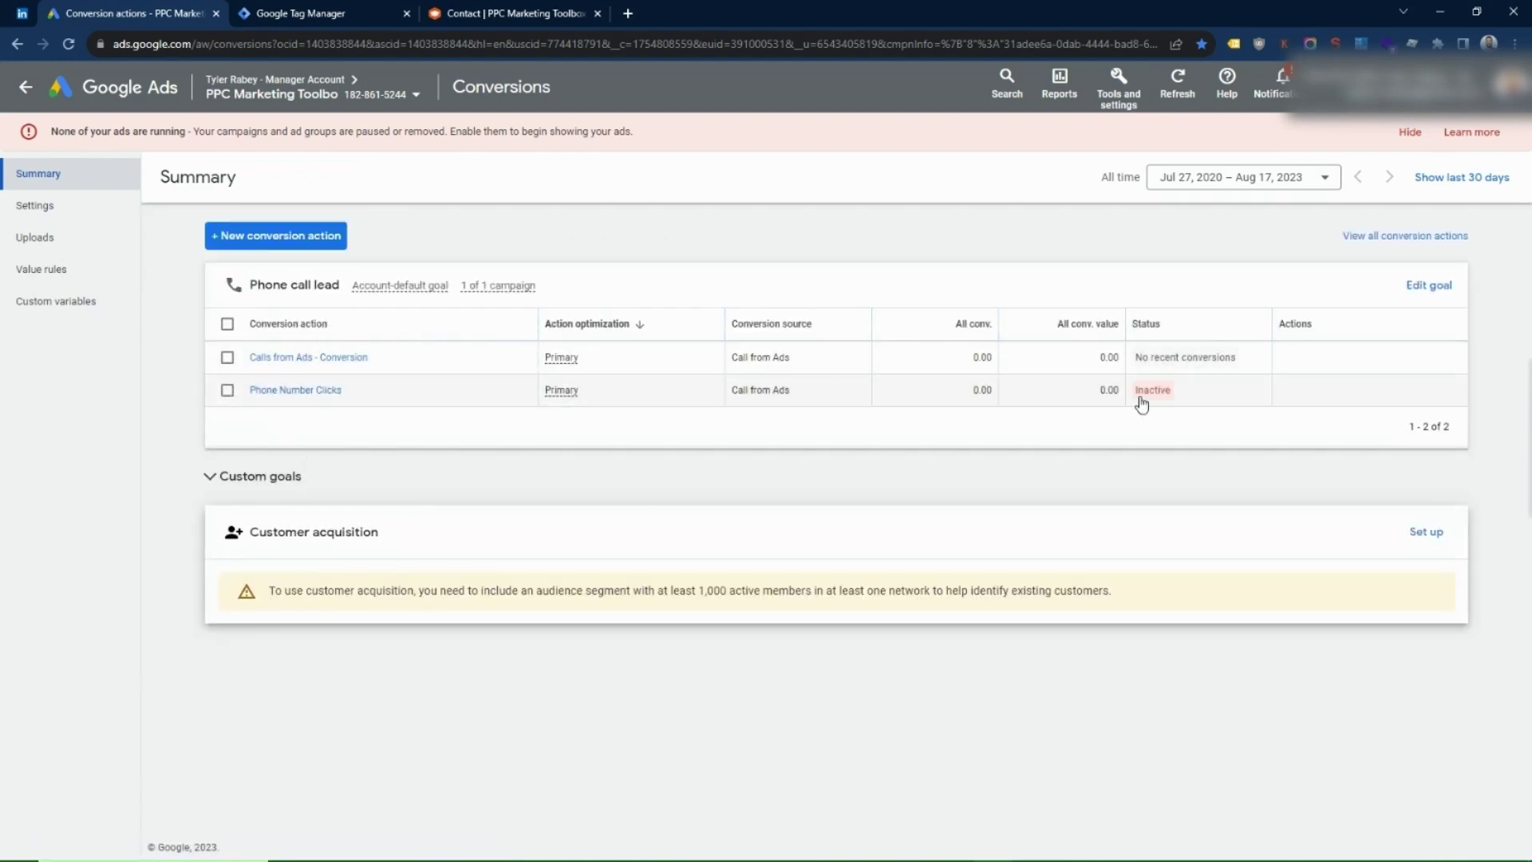
mouse_move(1154, 406)
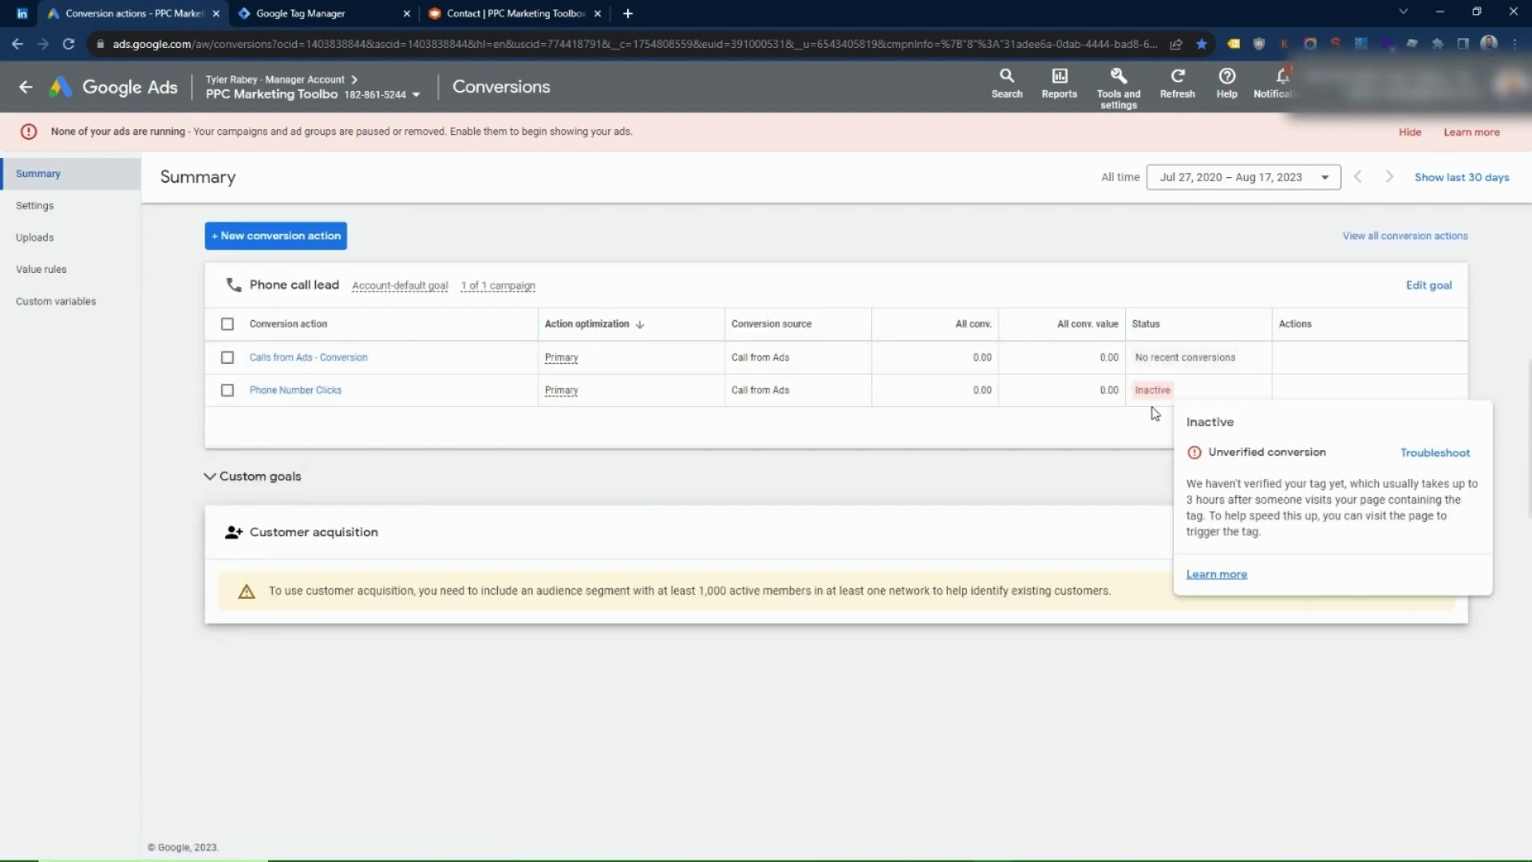
Switch back to Tag Manager, paste the conversion label into the GADS - Phone Click tag, and open its trigger selection.
click(289, 16)
click(651, 395)
text(DUPVCL3OwNMYEKCr0o0g)
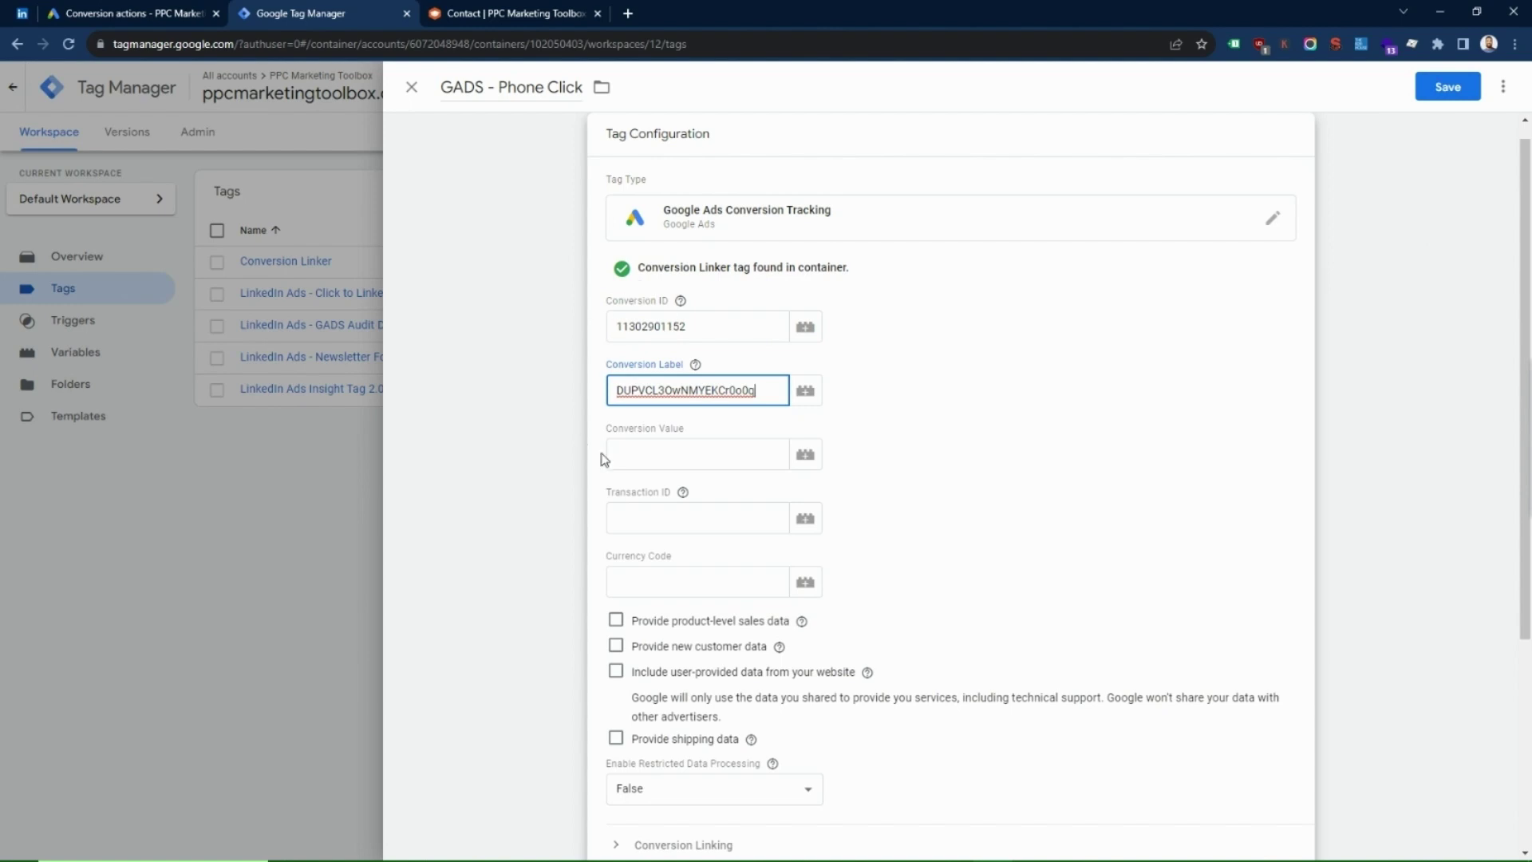
click(695, 364)
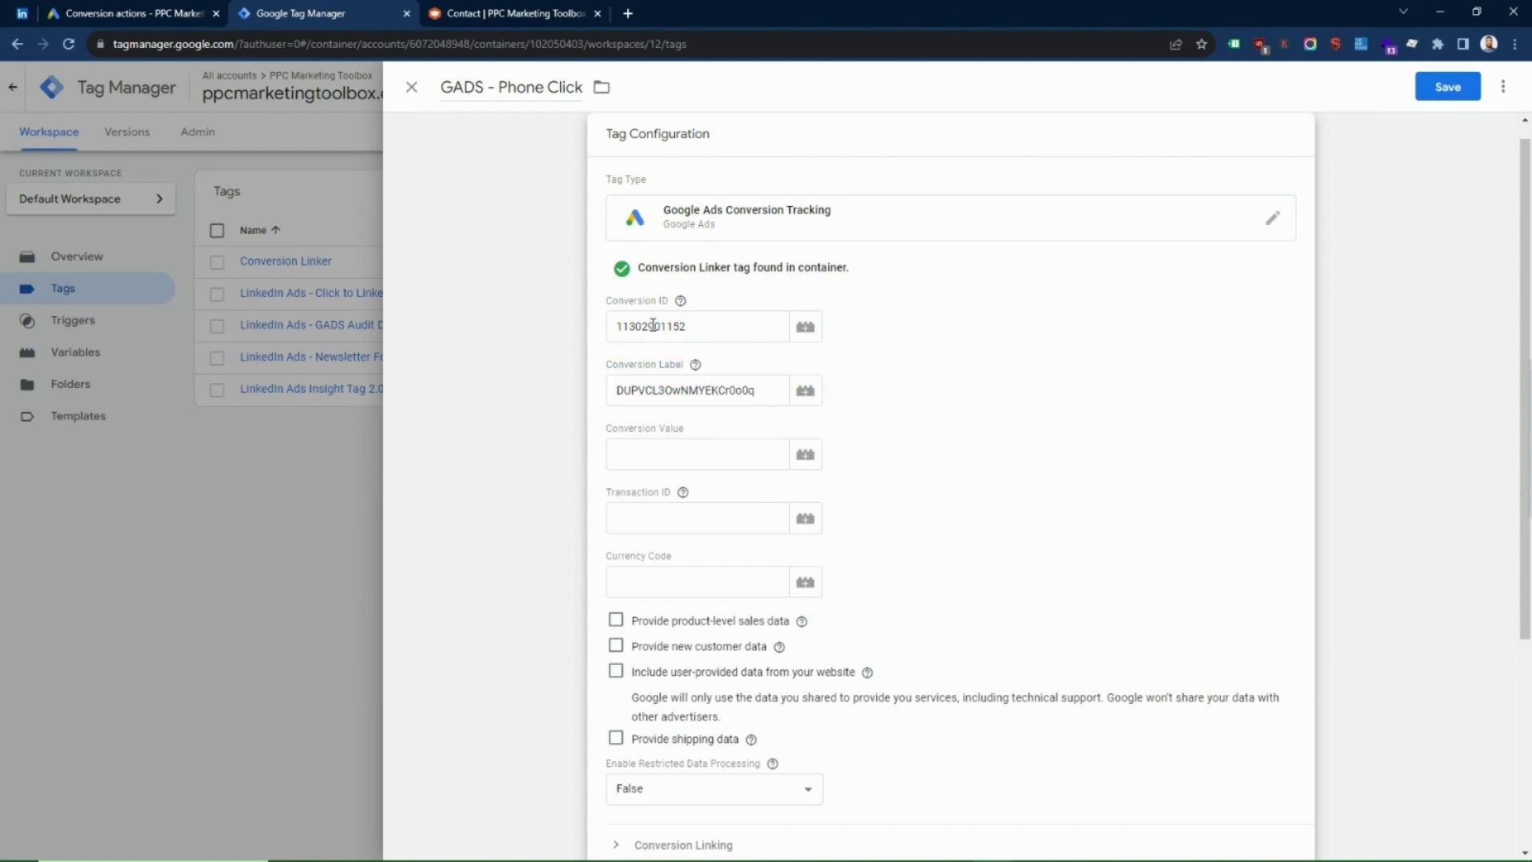
scroll(905, 480, down, 2)
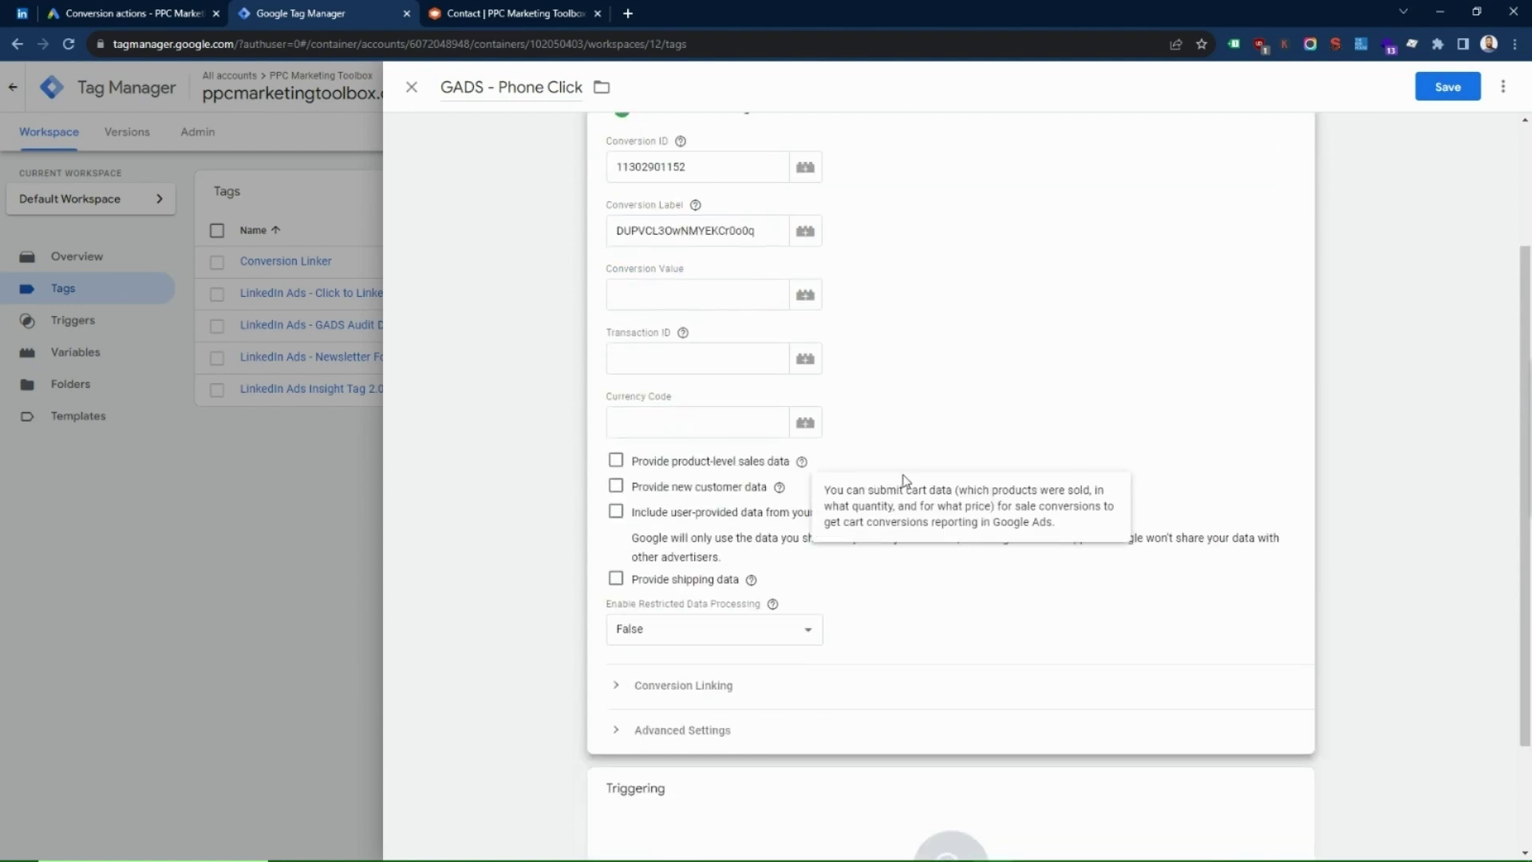
scroll(811, 673, down, 2)
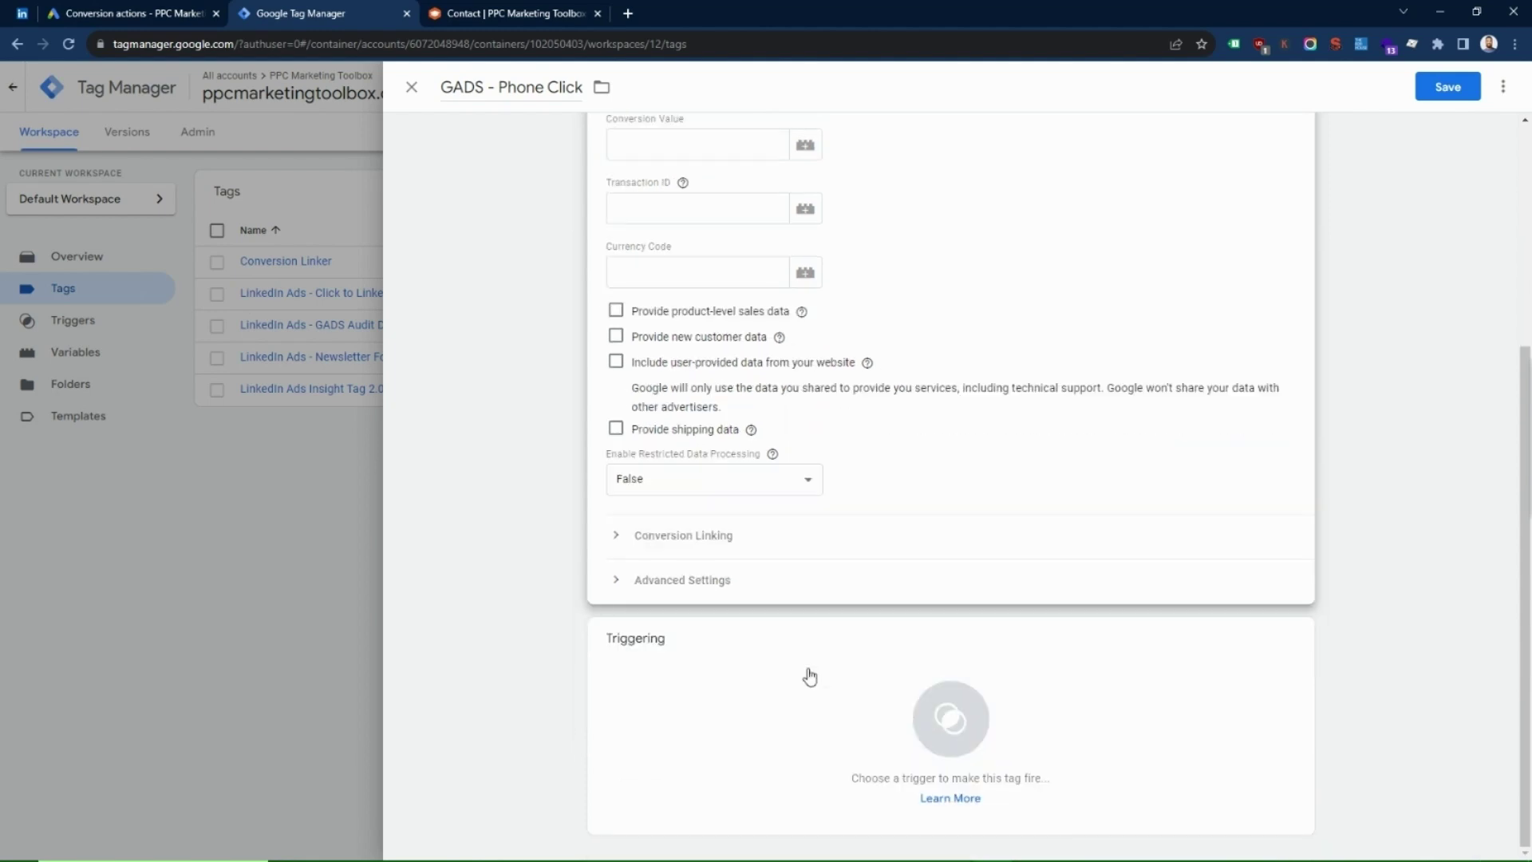
click(708, 706)
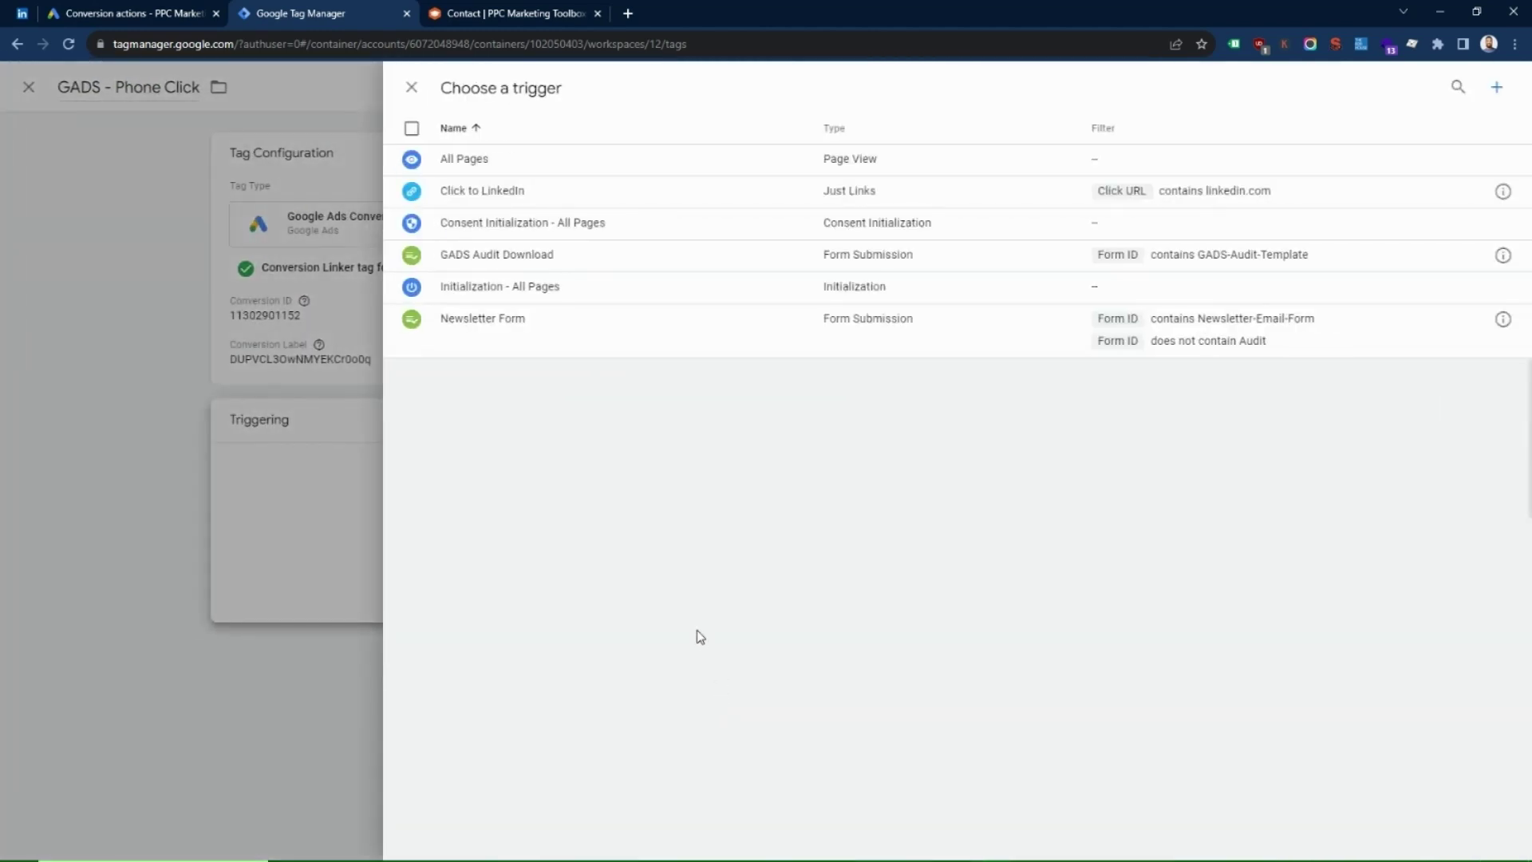
Test the phone number link on the website's Contact page and decline opening the calling app.
click(526, 8)
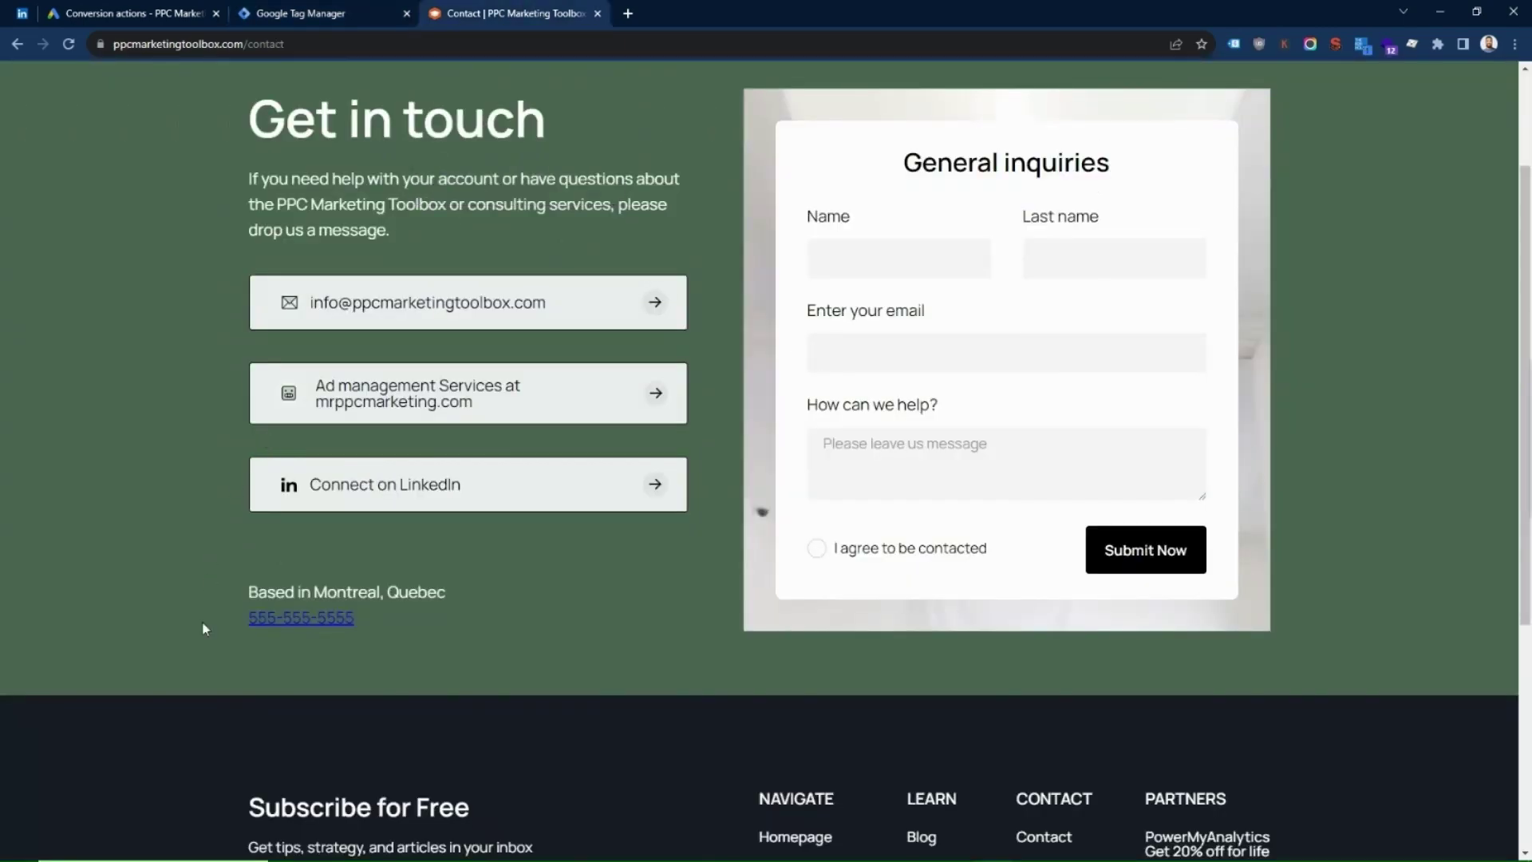
scroll(310, 653, up, 2)
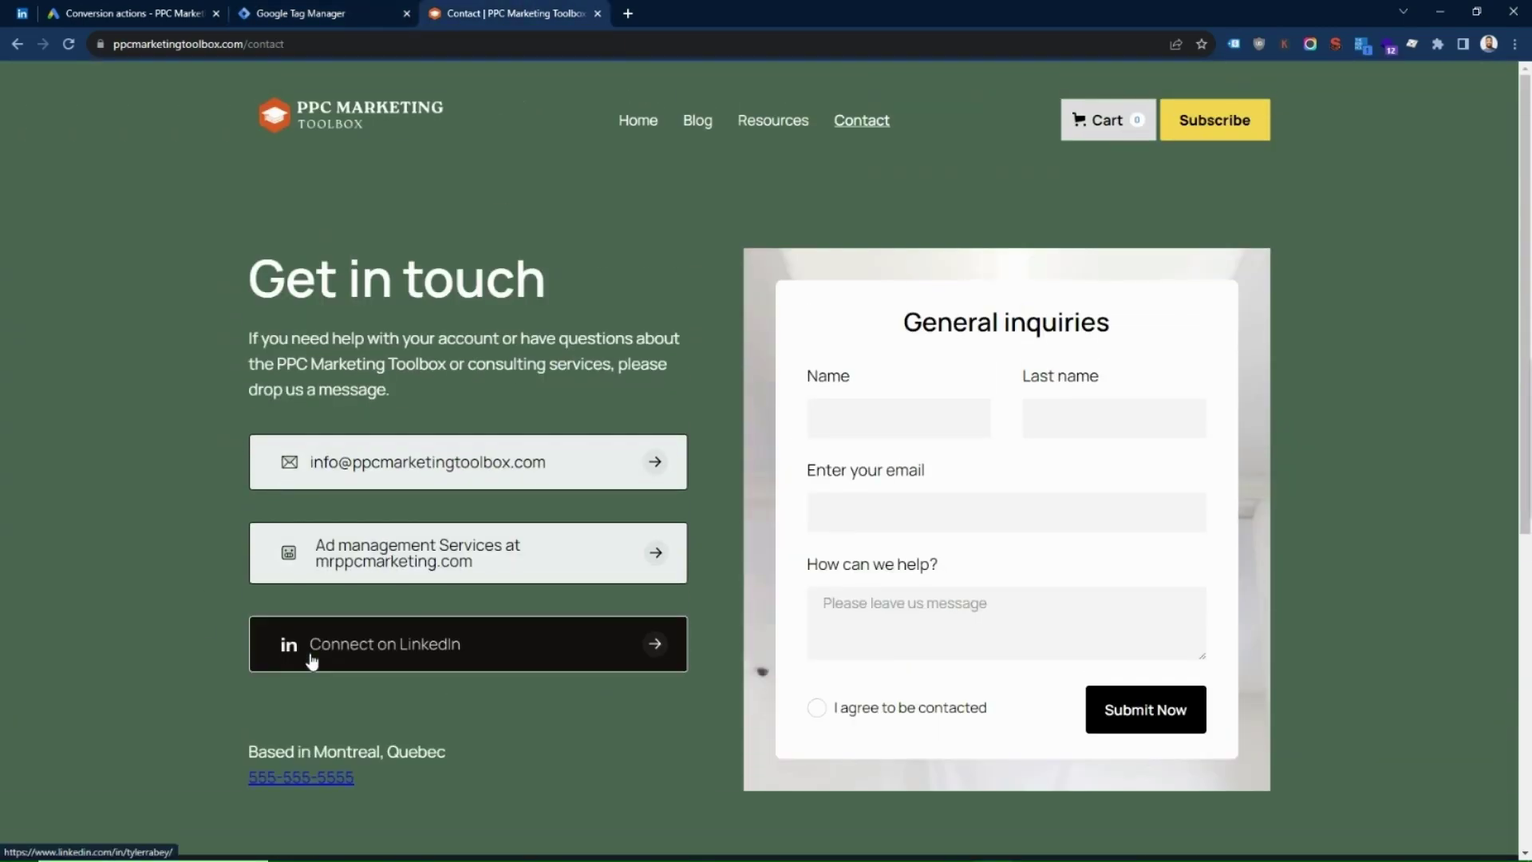
scroll(317, 636, down, 3)
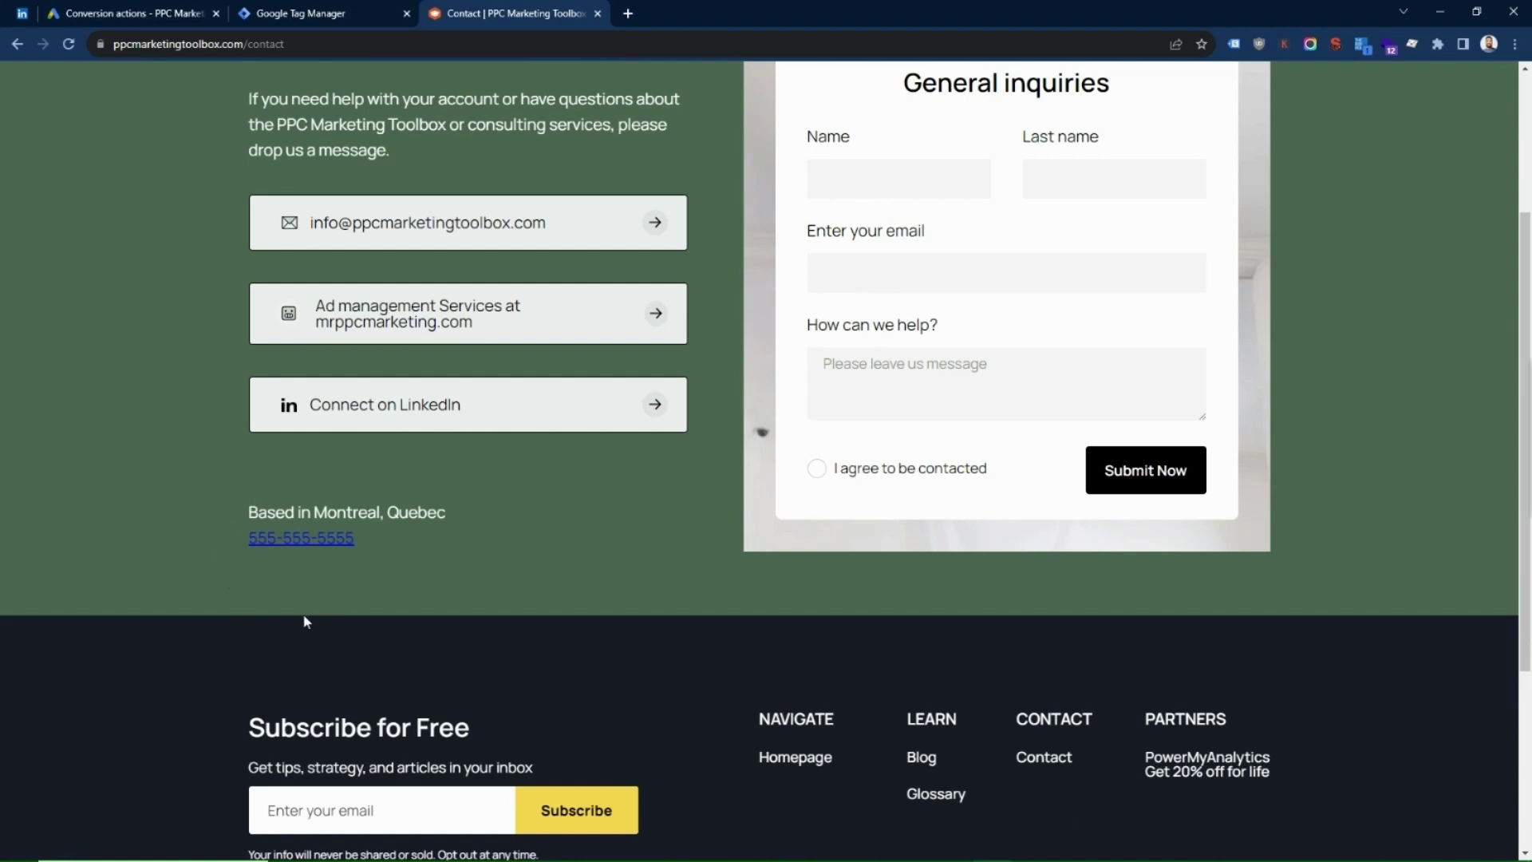
click(319, 540)
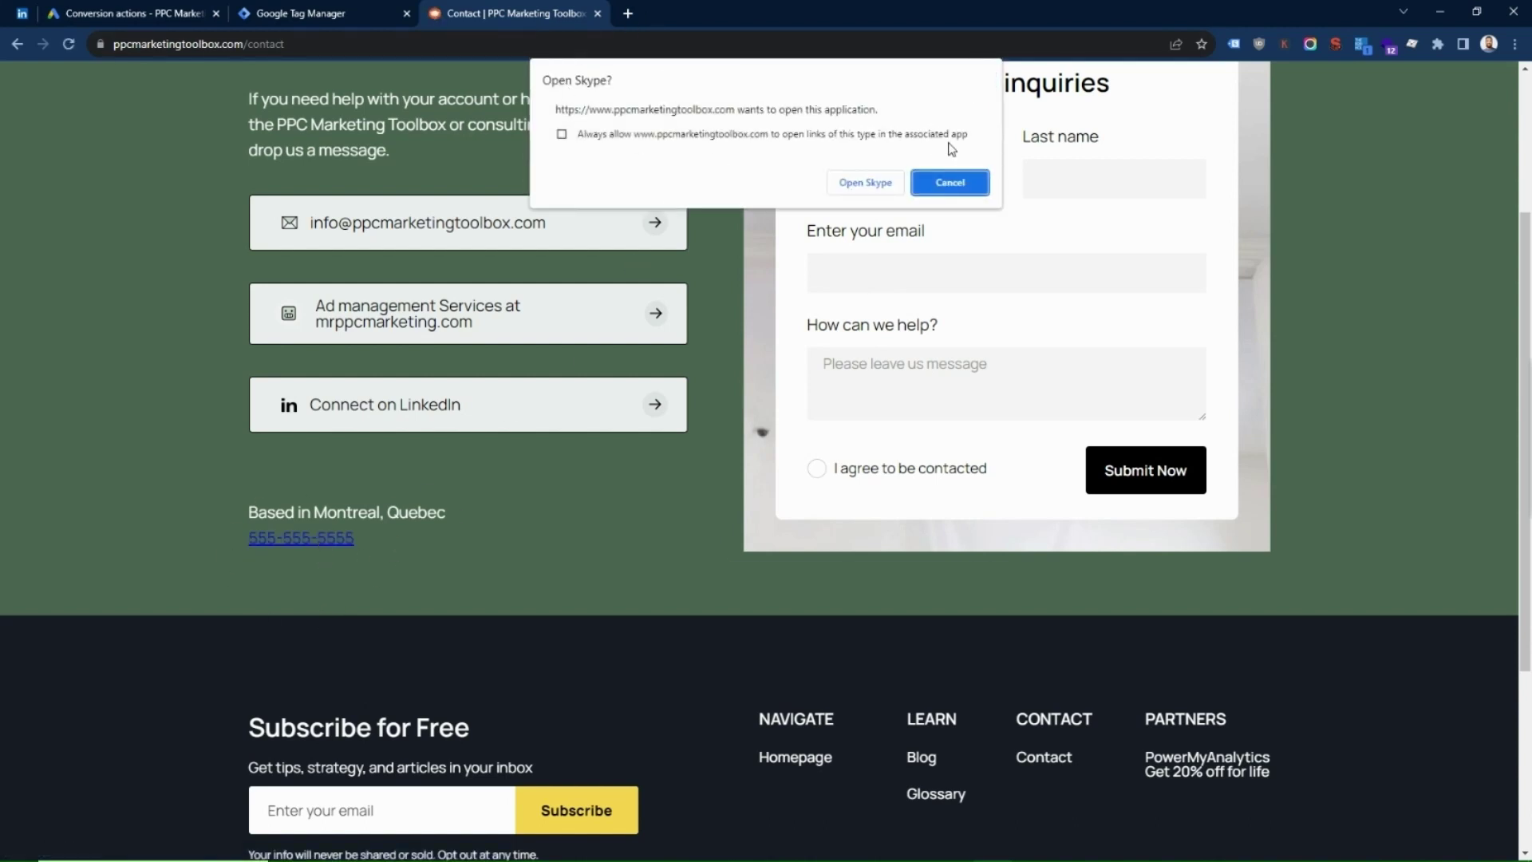
click(963, 186)
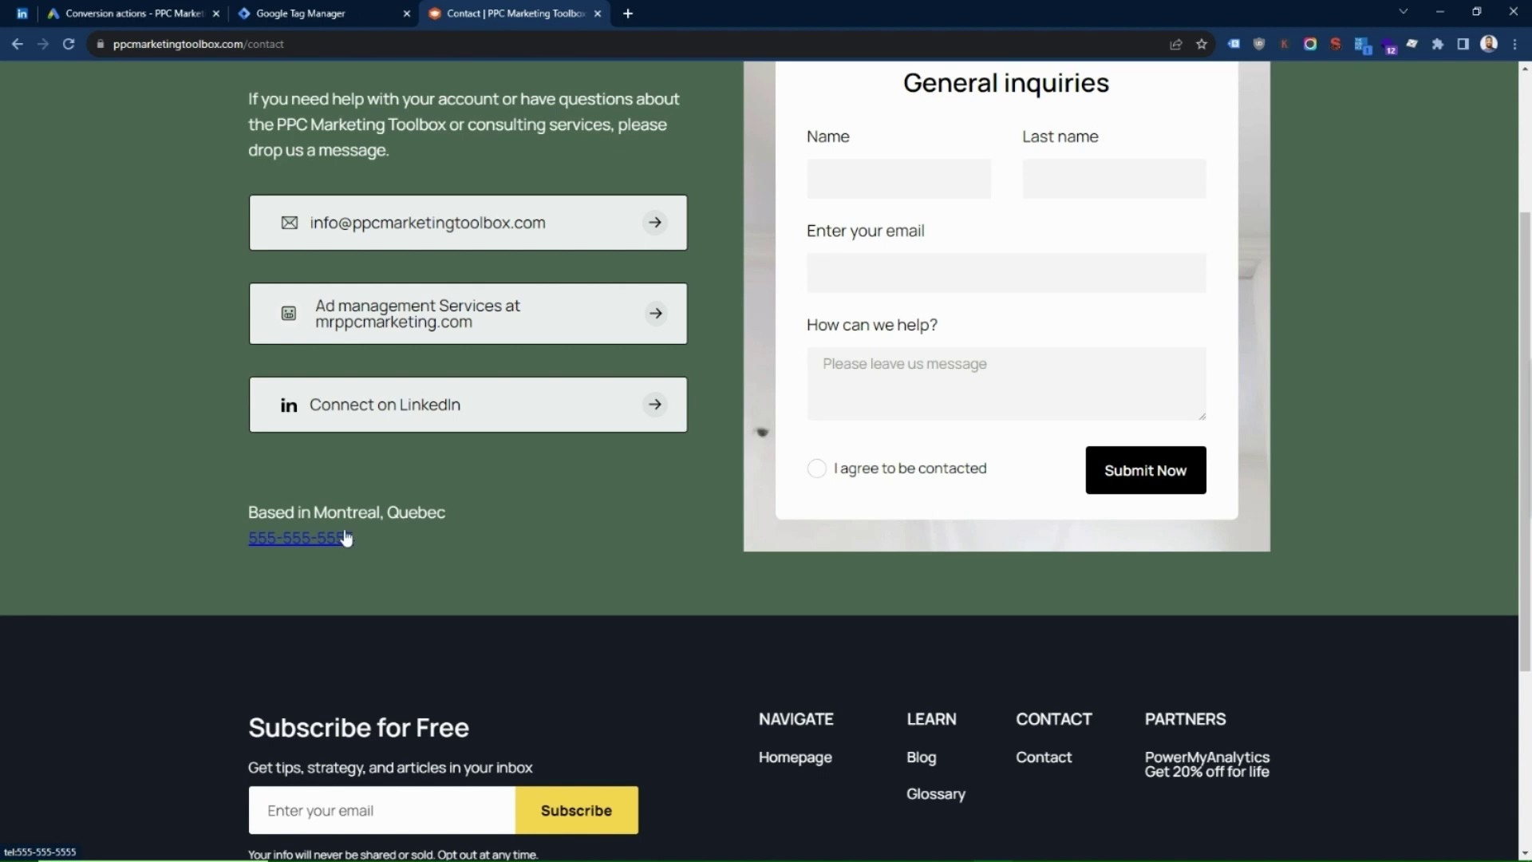
Inspect the HTML of the phone number link to check its href format, and close the inspector.
right_click(261, 542)
click(306, 709)
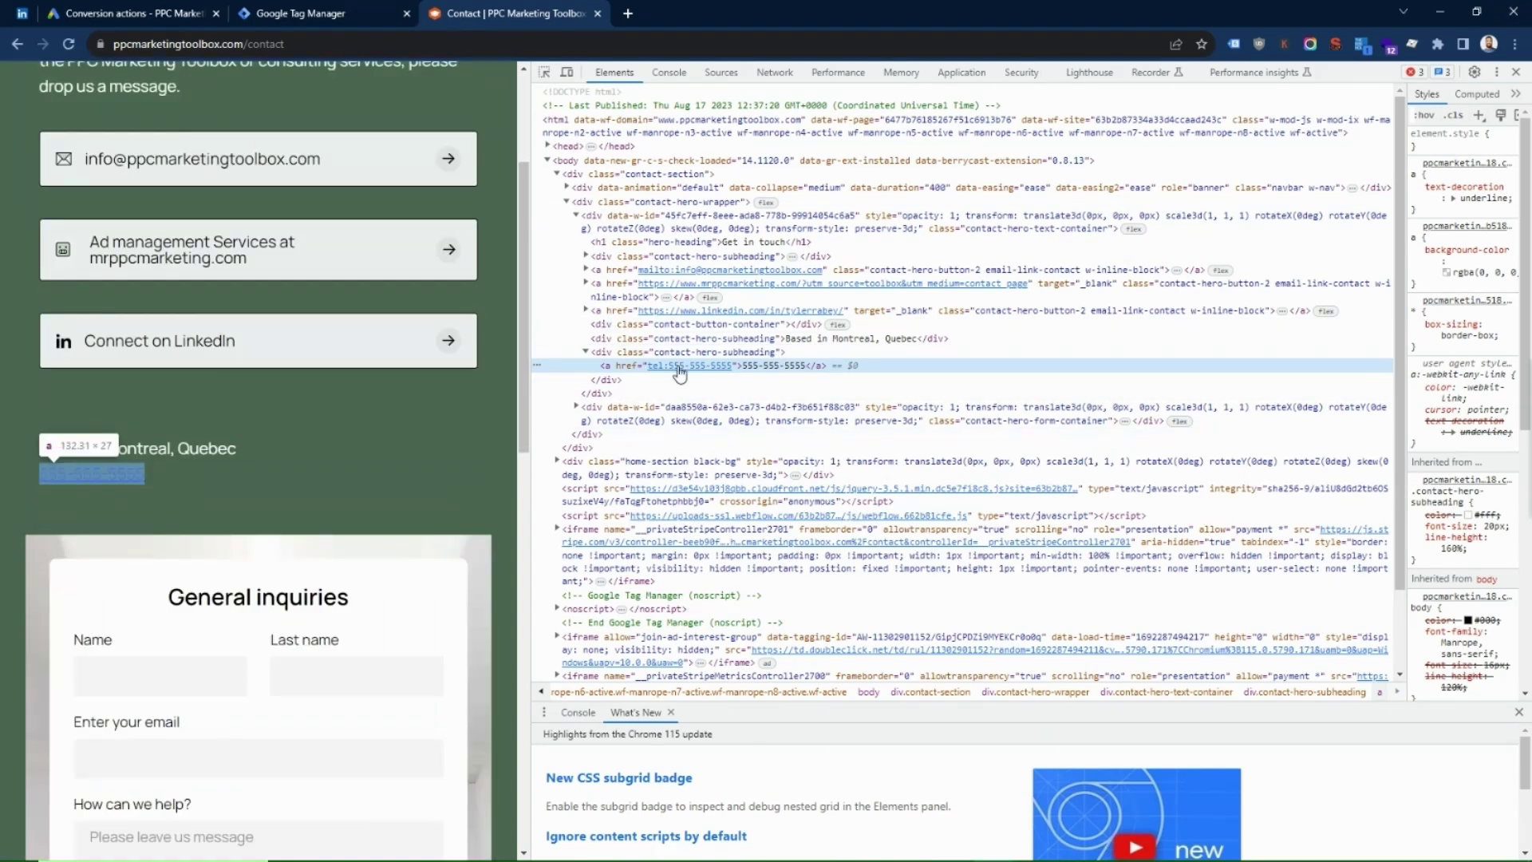
click(1516, 72)
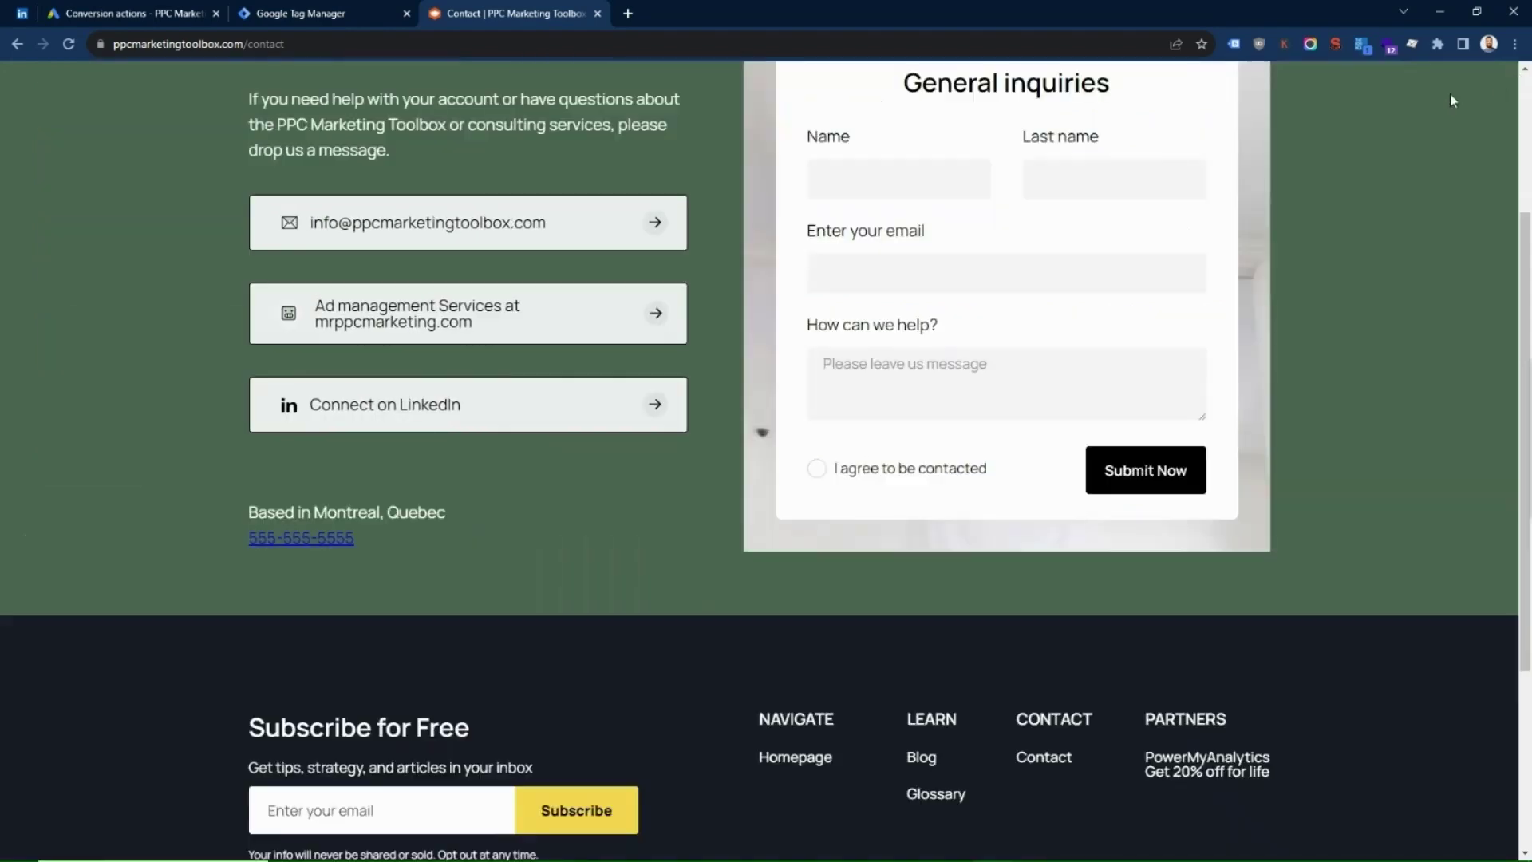
Return to Tag Manager and create a new trigger named Phone Click Trigger for the tag.
click(294, 12)
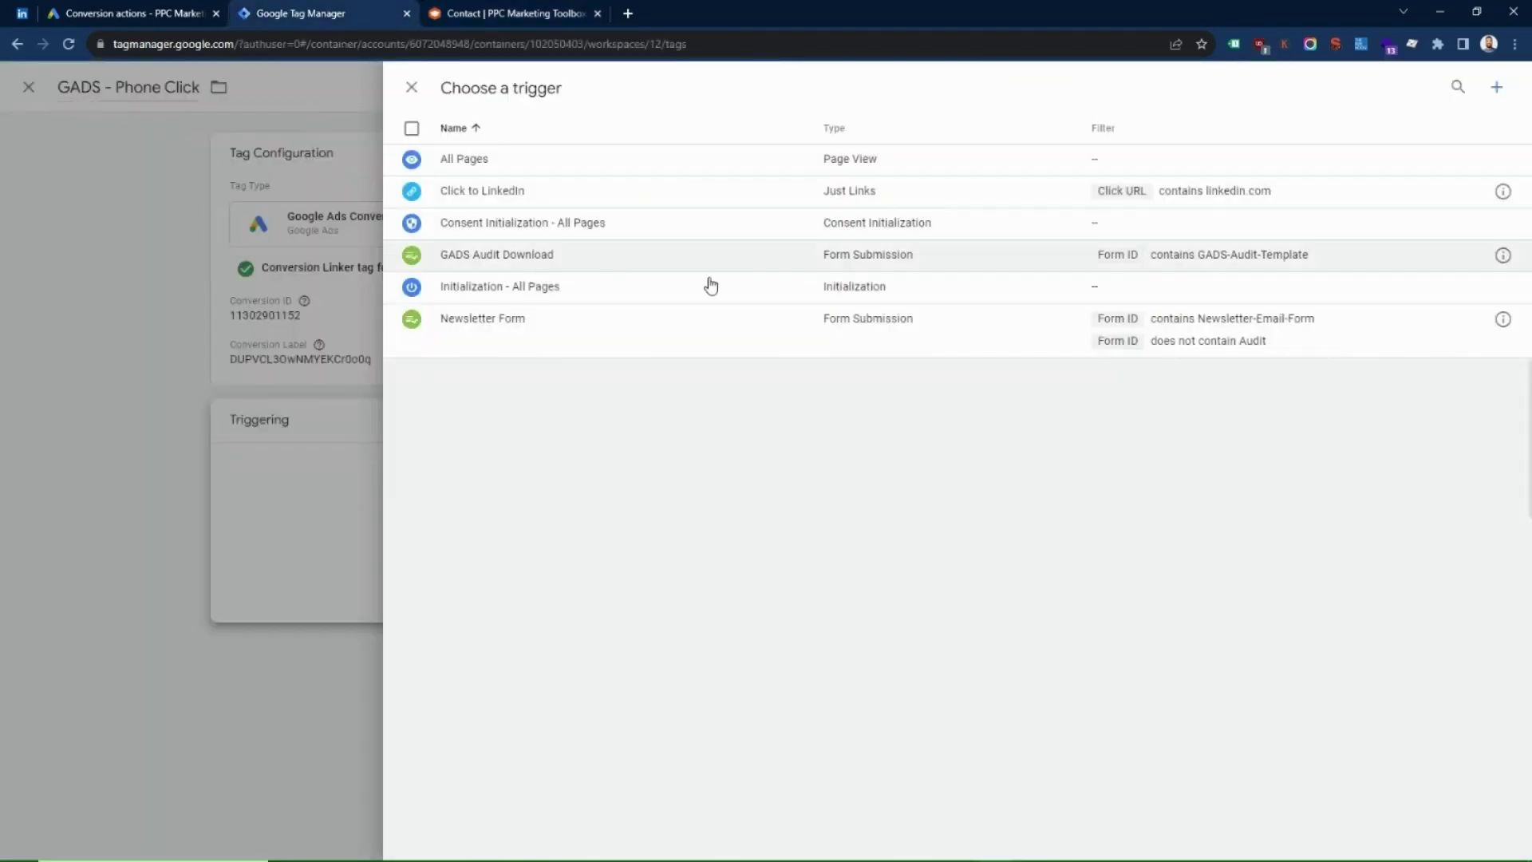
click(1500, 93)
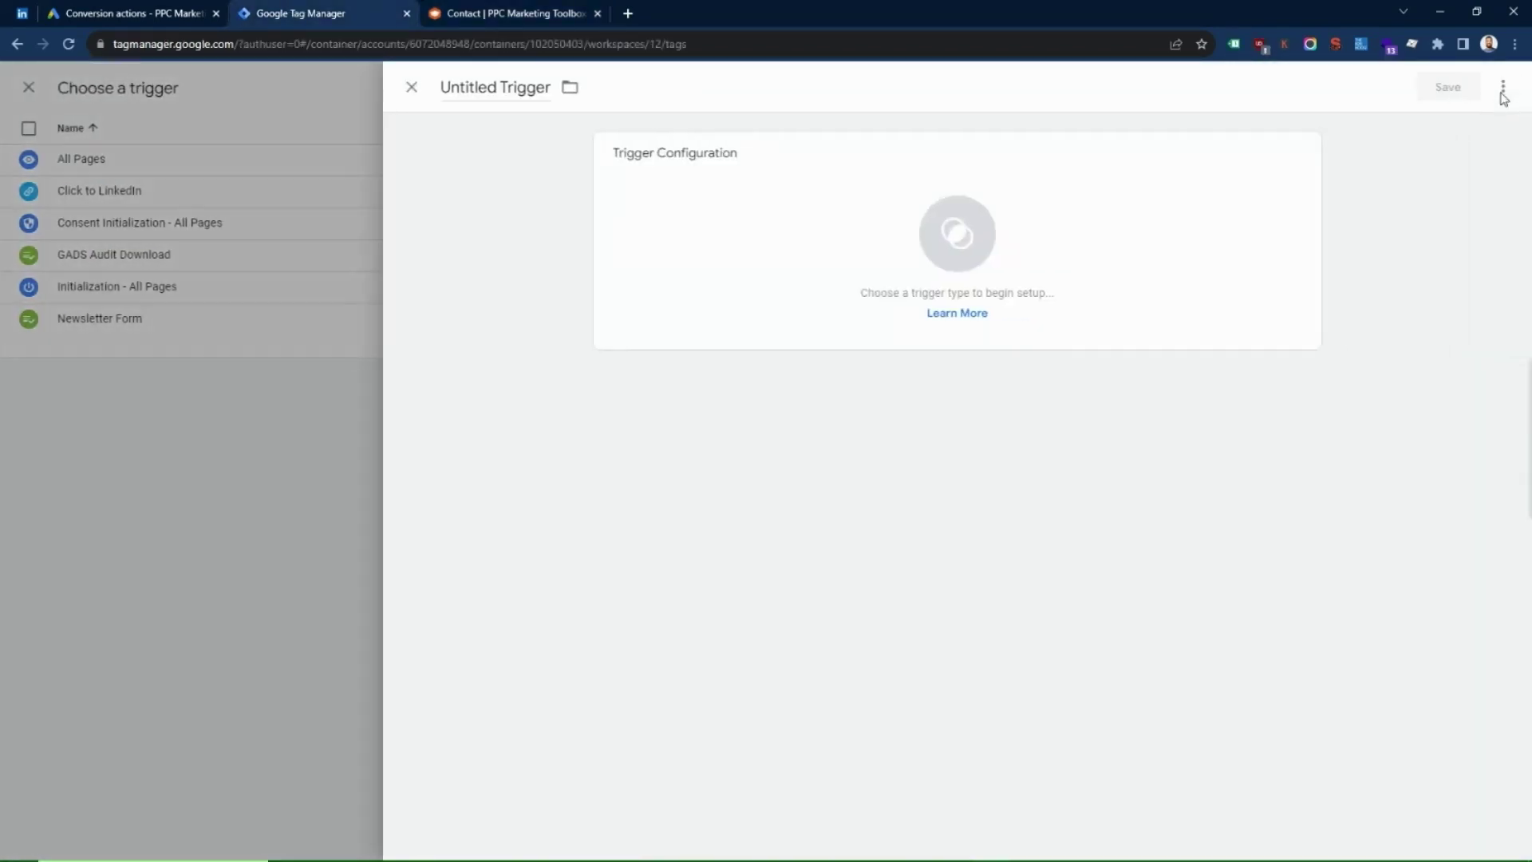
triple_click(478, 90)
text(P)
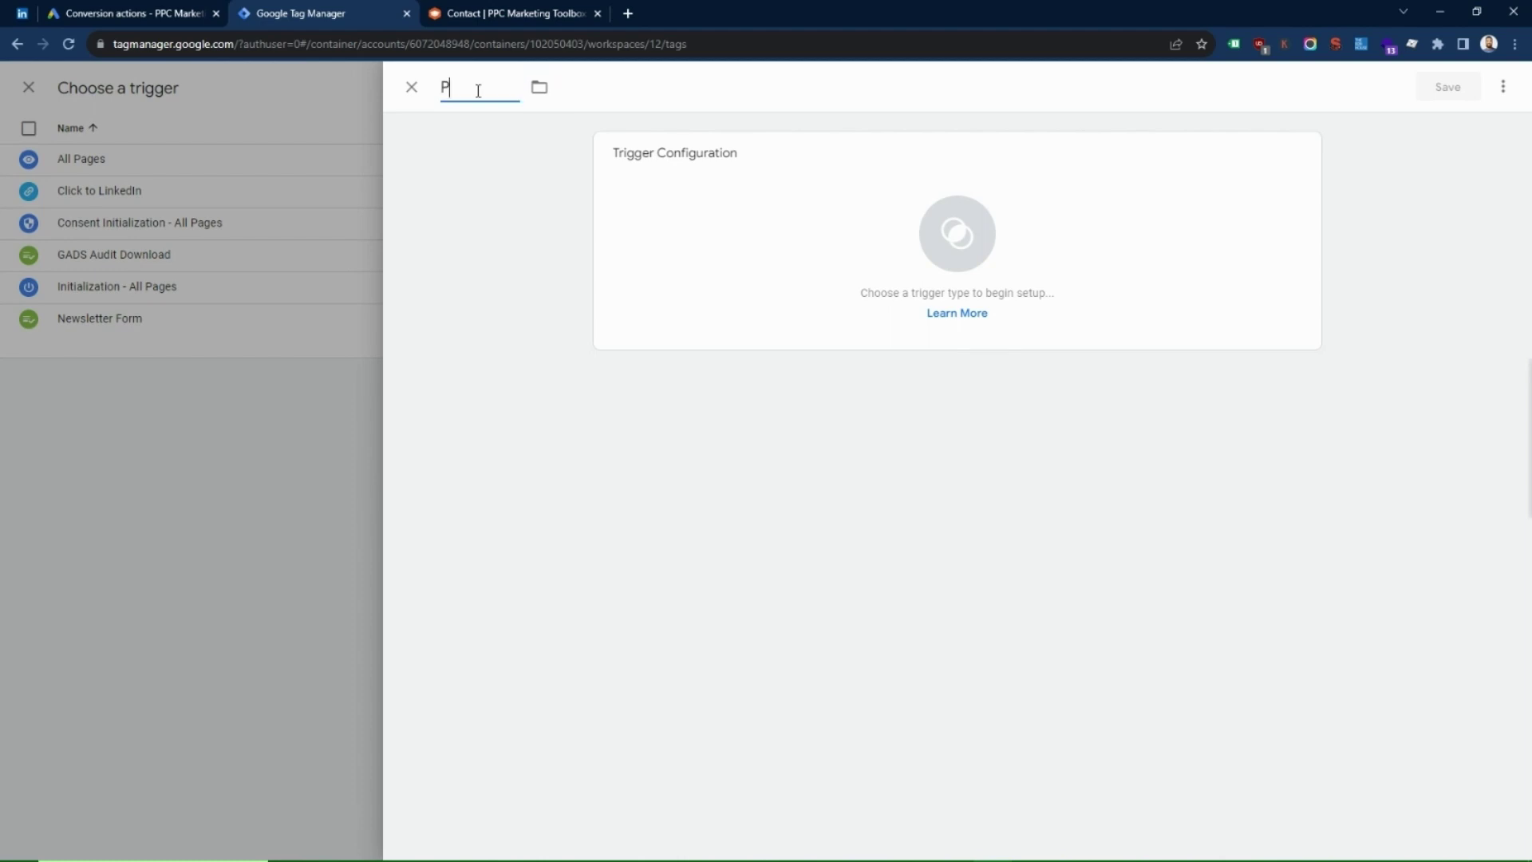
text(hone Click Trigger)
Browse the available trigger types and set the trigger's type to Click - Just Links.
click(688, 191)
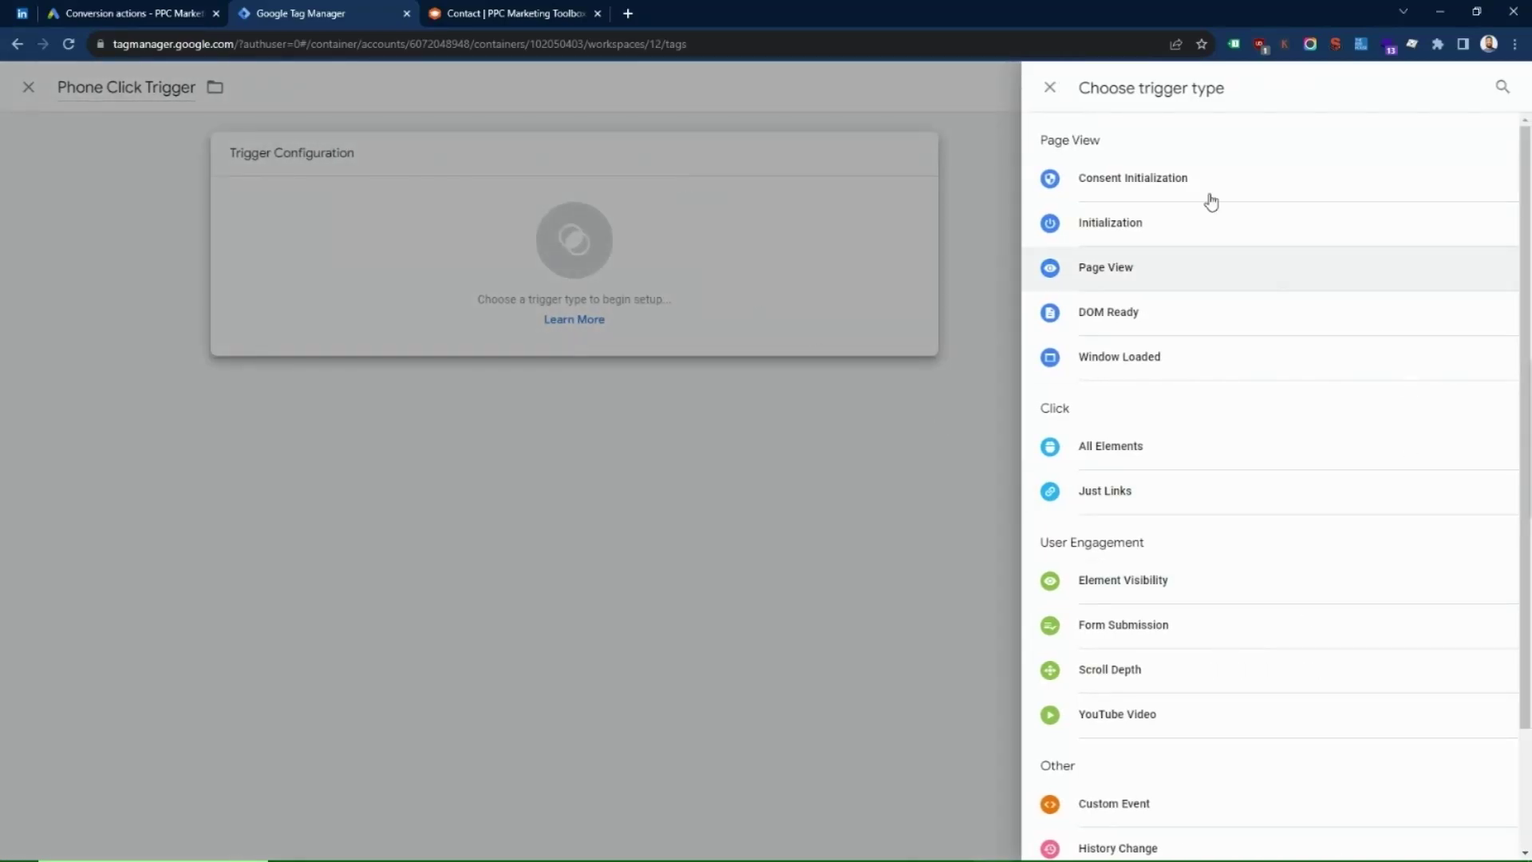
scroll(1265, 467, down, 2)
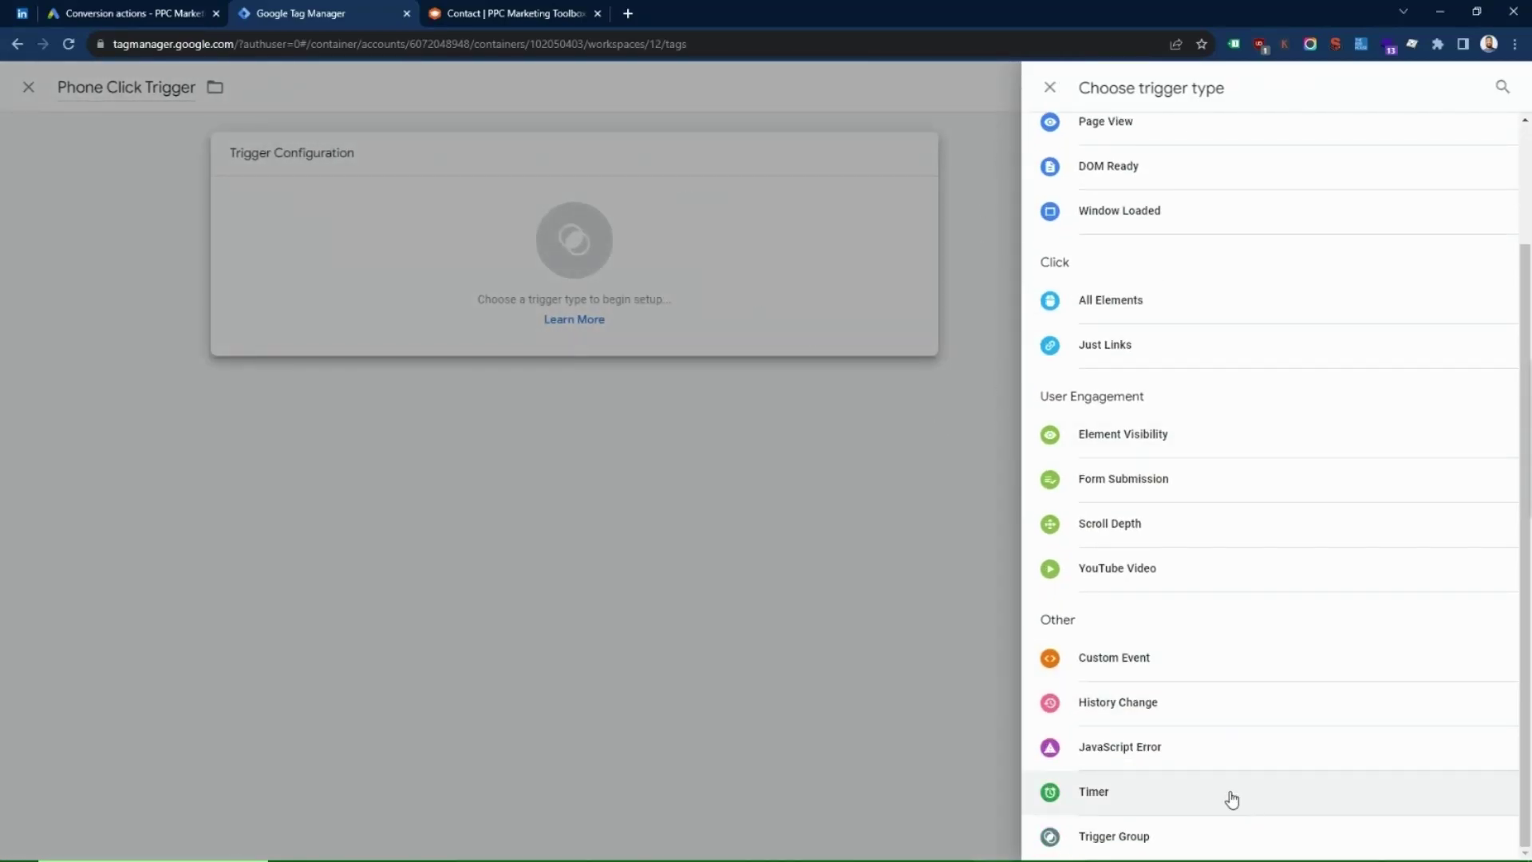
scroll(1233, 800, up, 2)
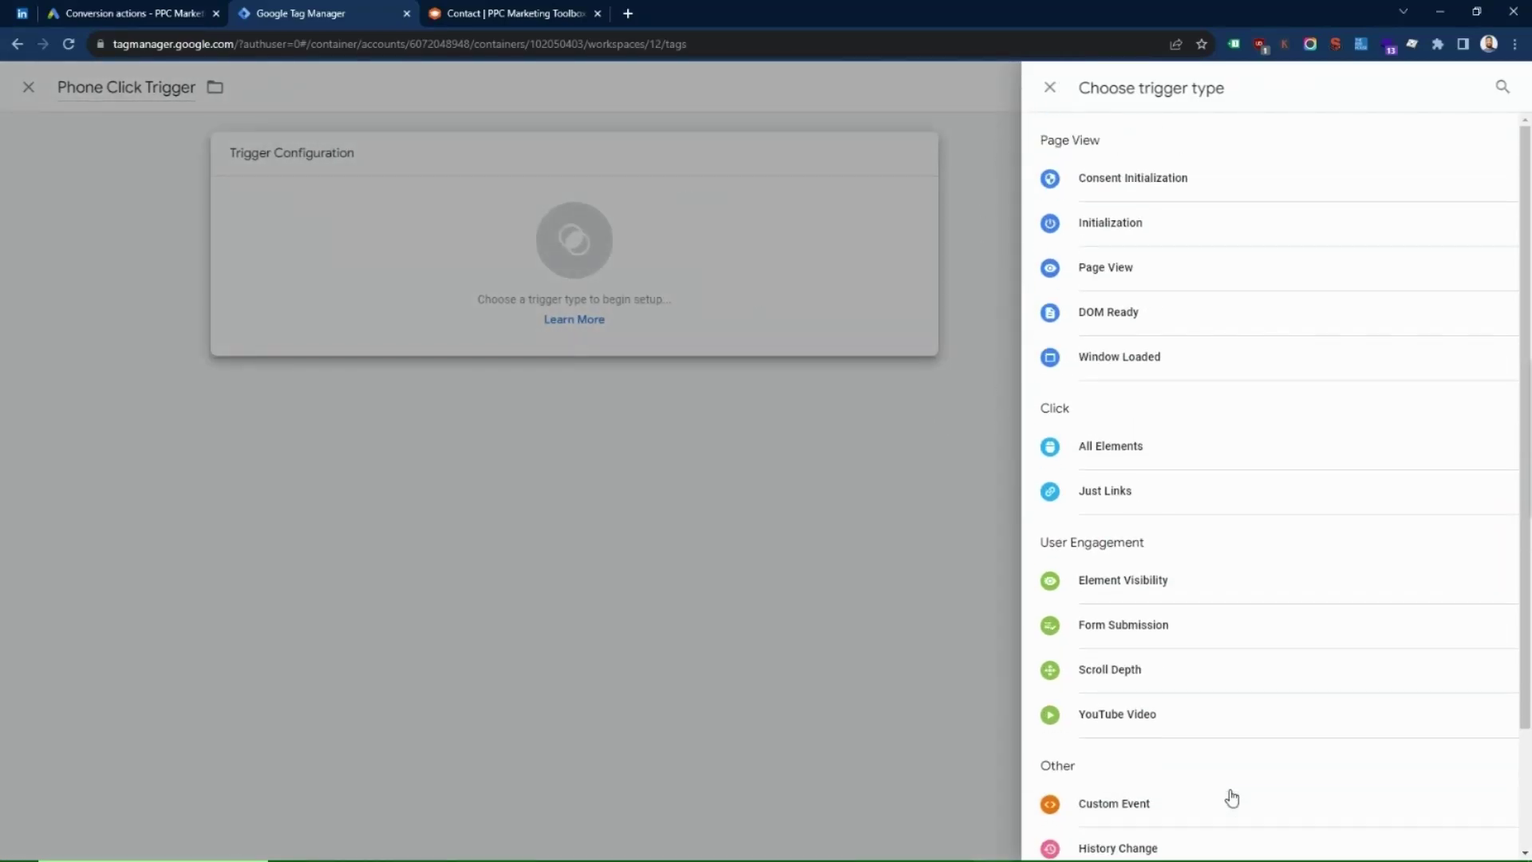
click(1101, 493)
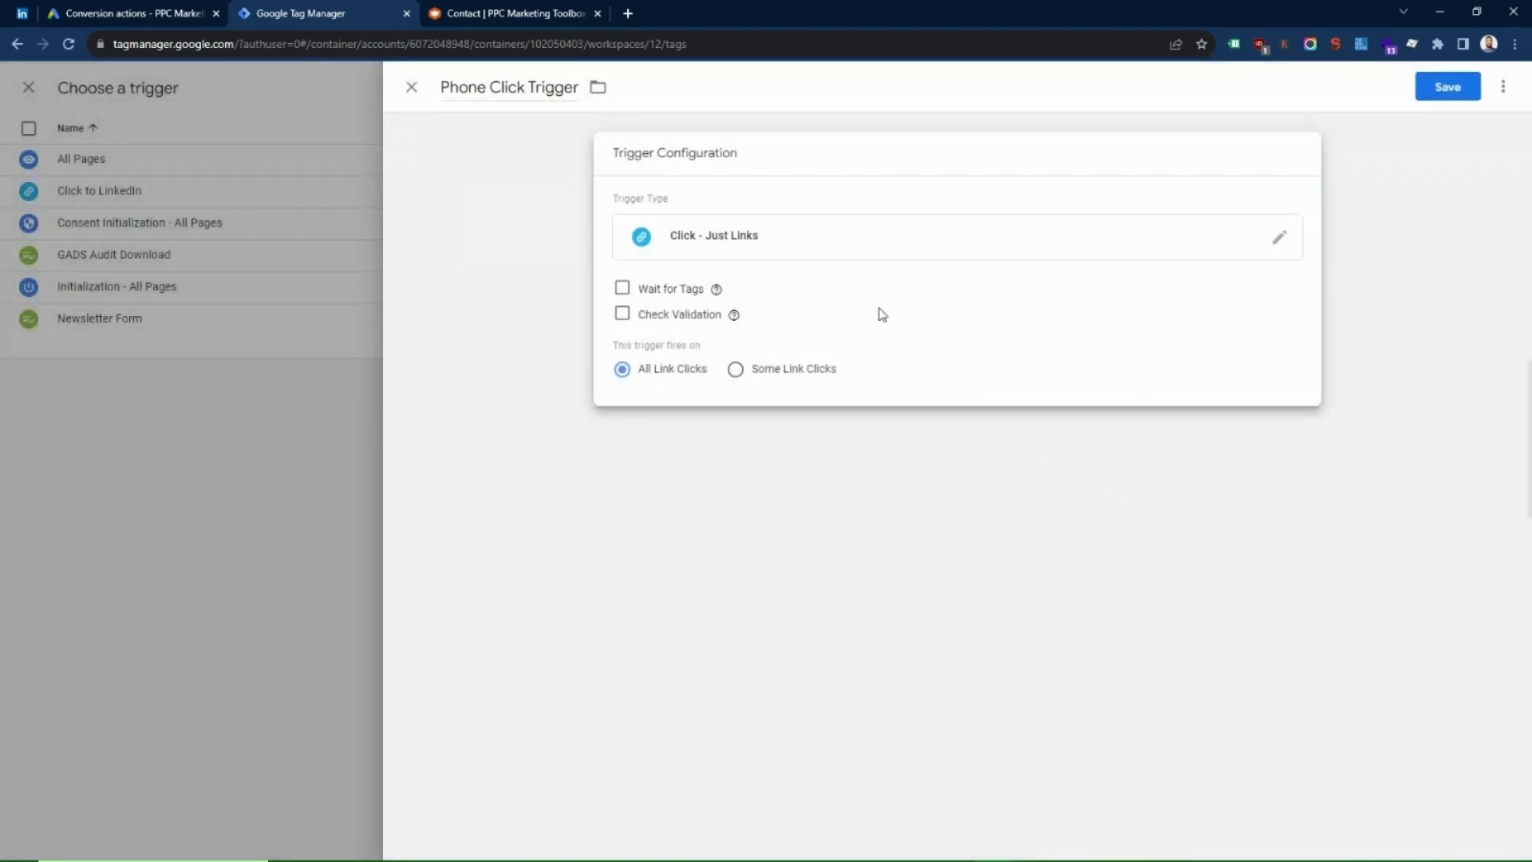
Limit the trigger to some link clicks, where Click URL contains tel:.
click(765, 378)
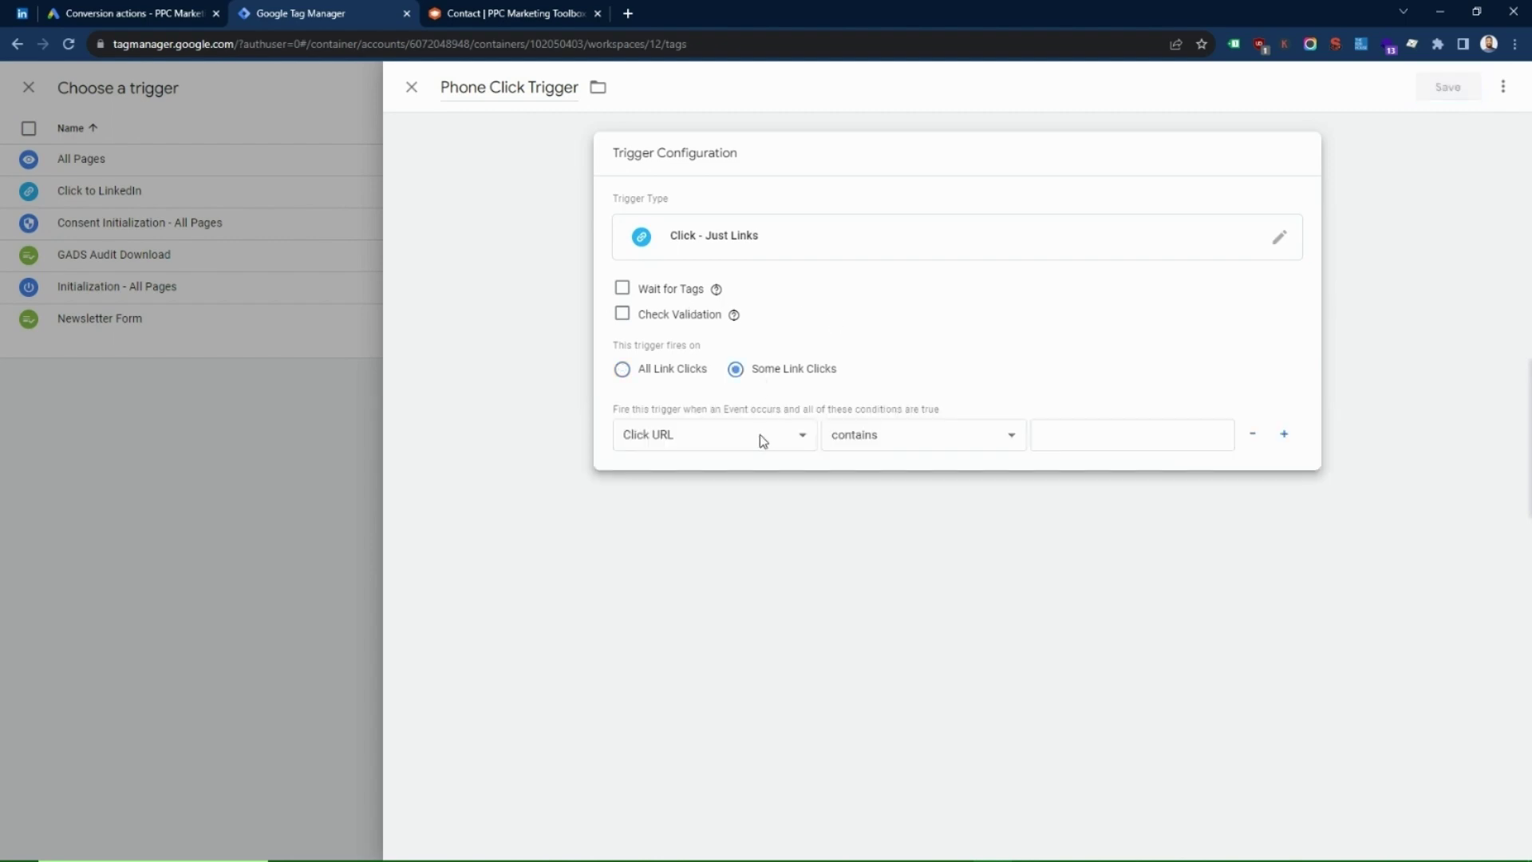
click(1062, 437)
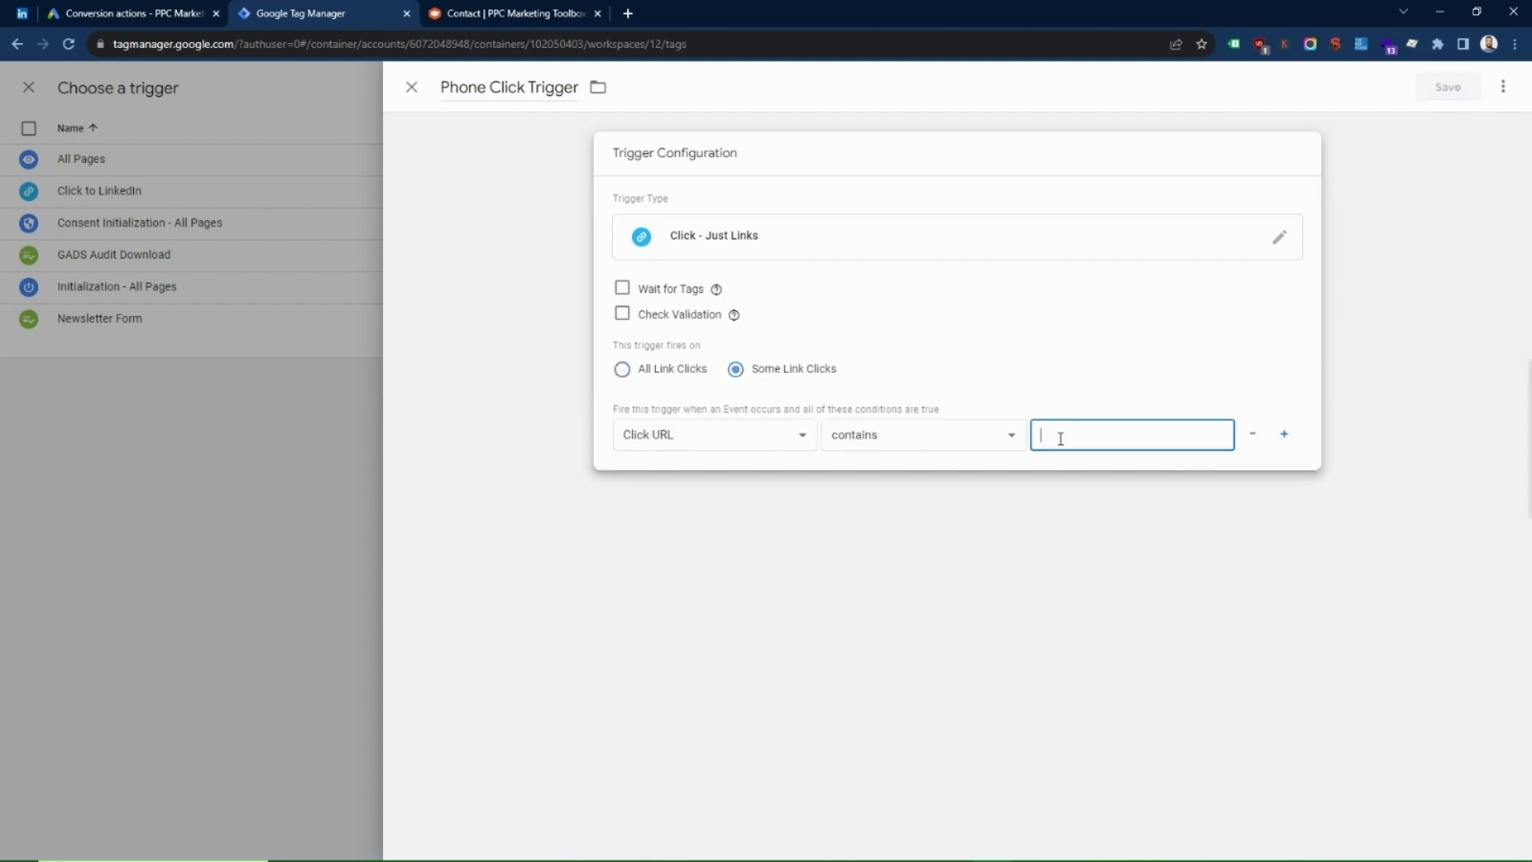
text(tel:)
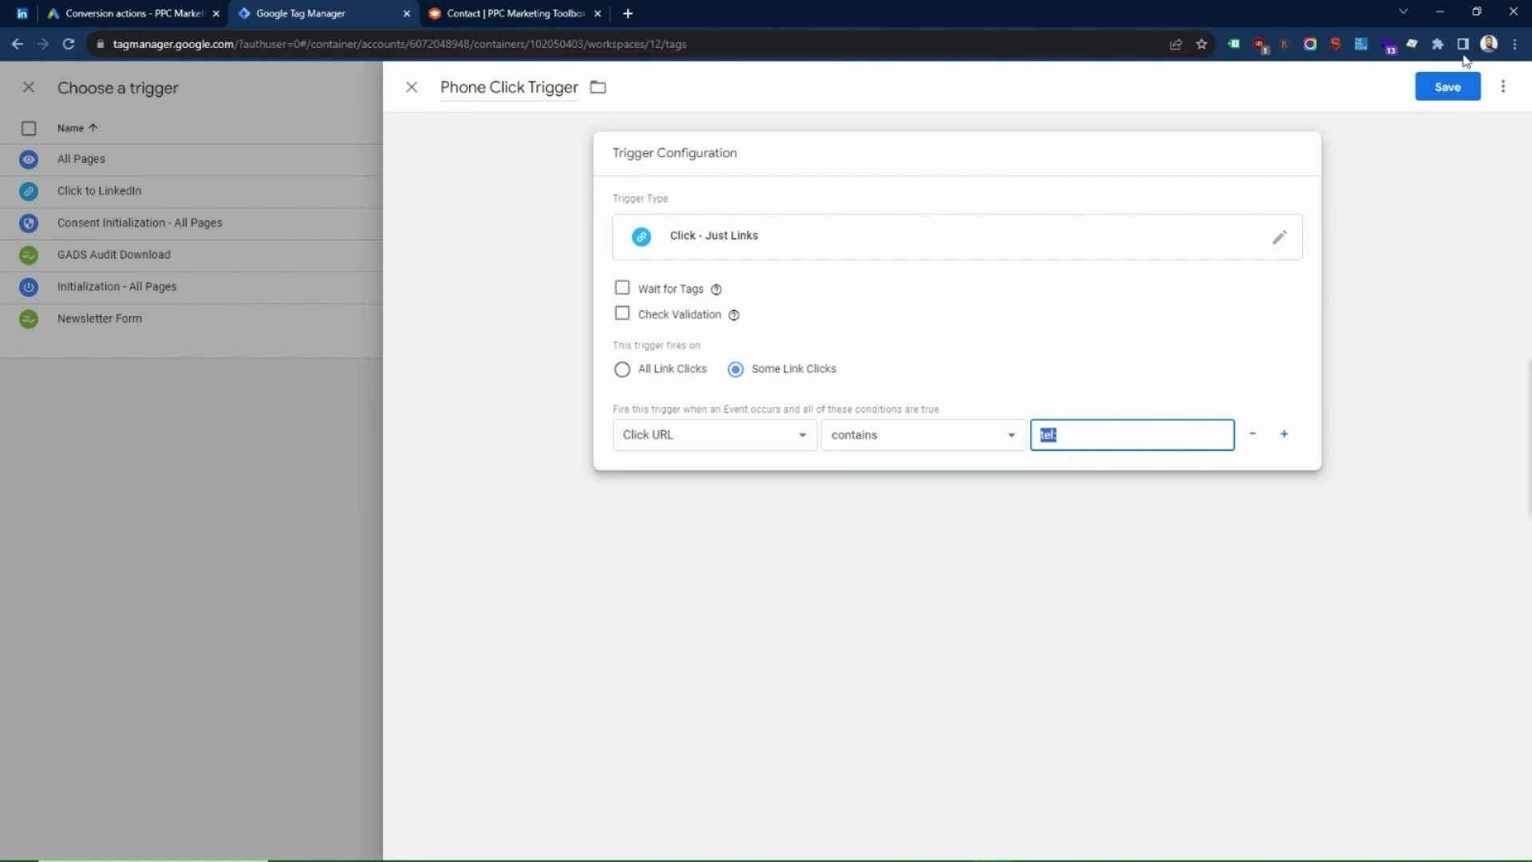
Save the Phone Click Trigger and the GADS - Phone Click tag that uses it.
click(1450, 88)
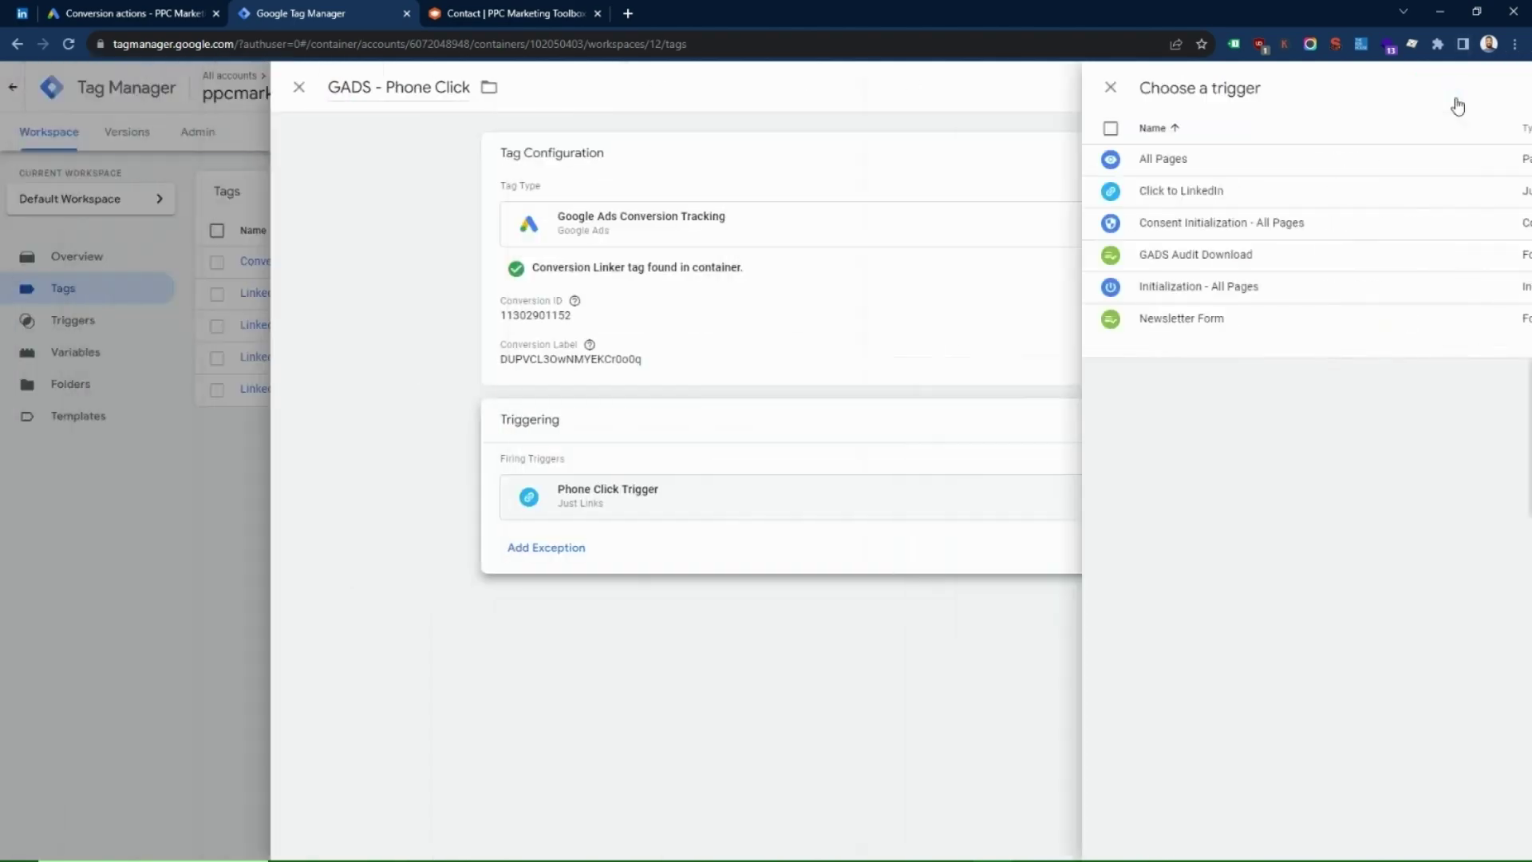
click(1449, 88)
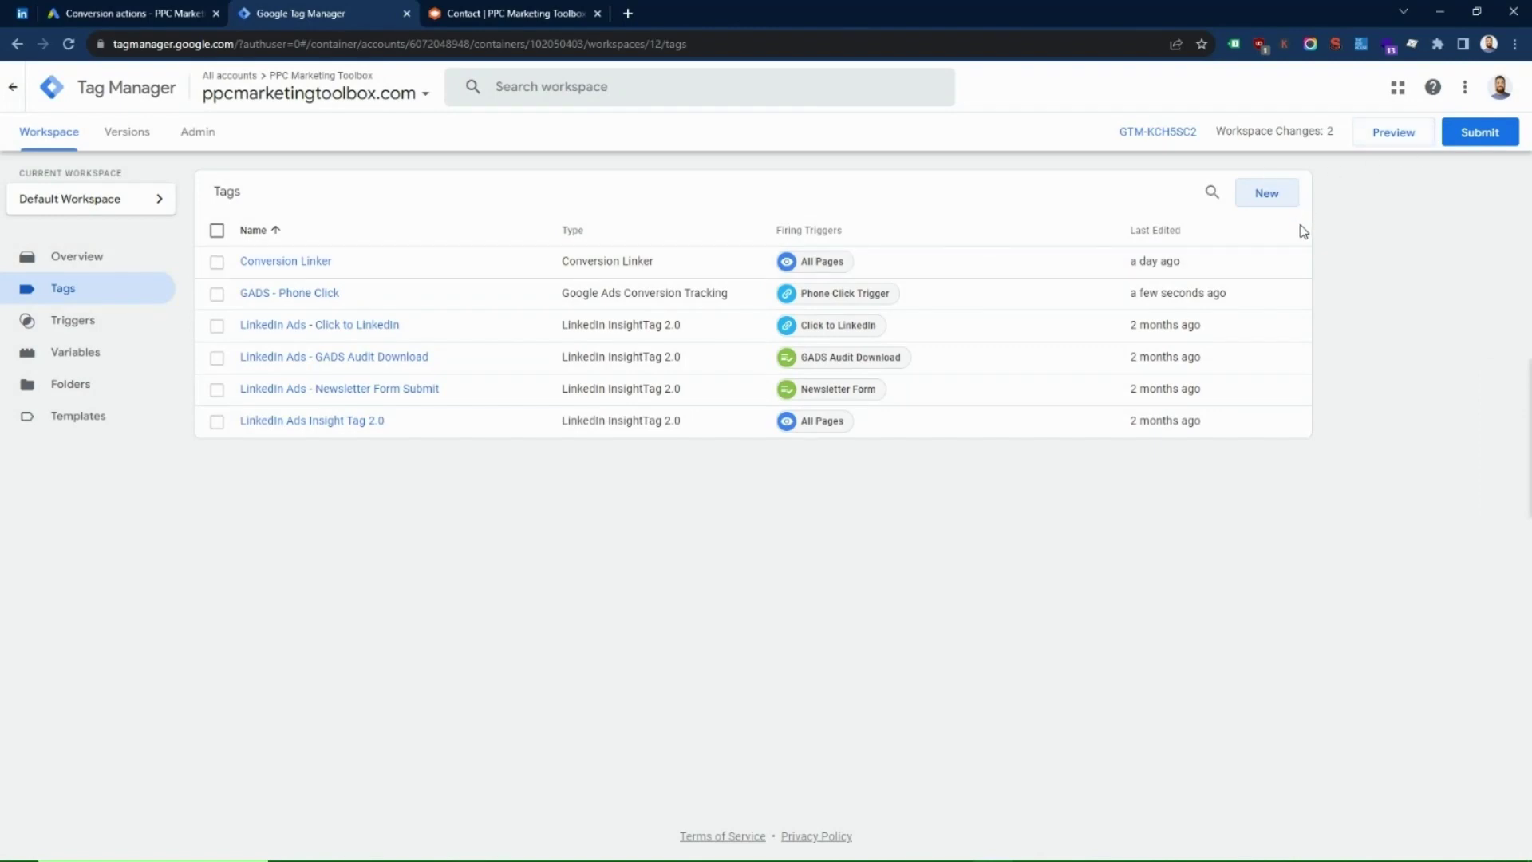
click(518, 12)
click(360, 40)
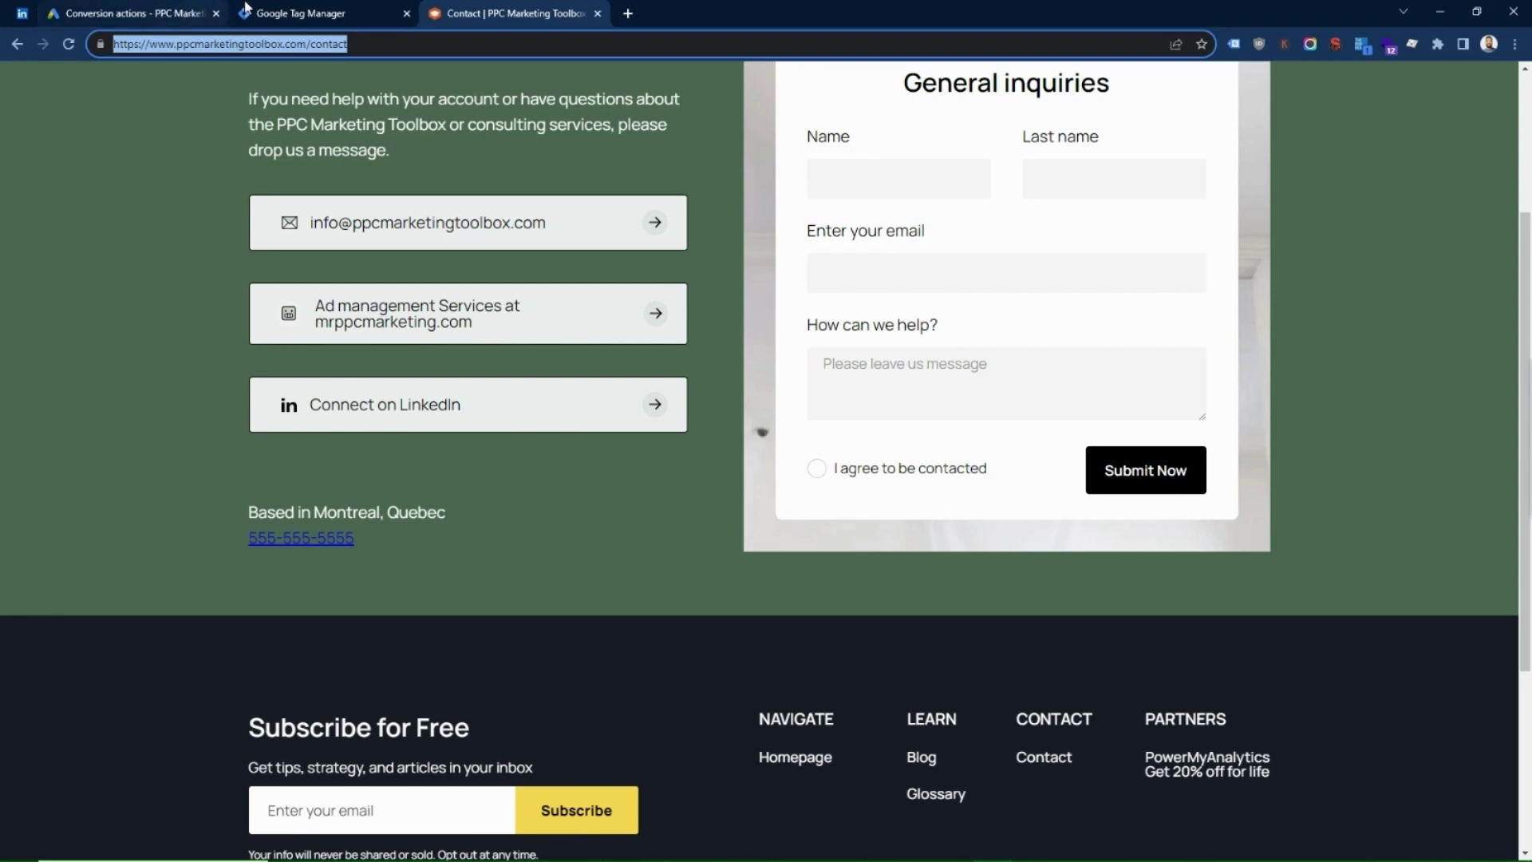
click(303, 13)
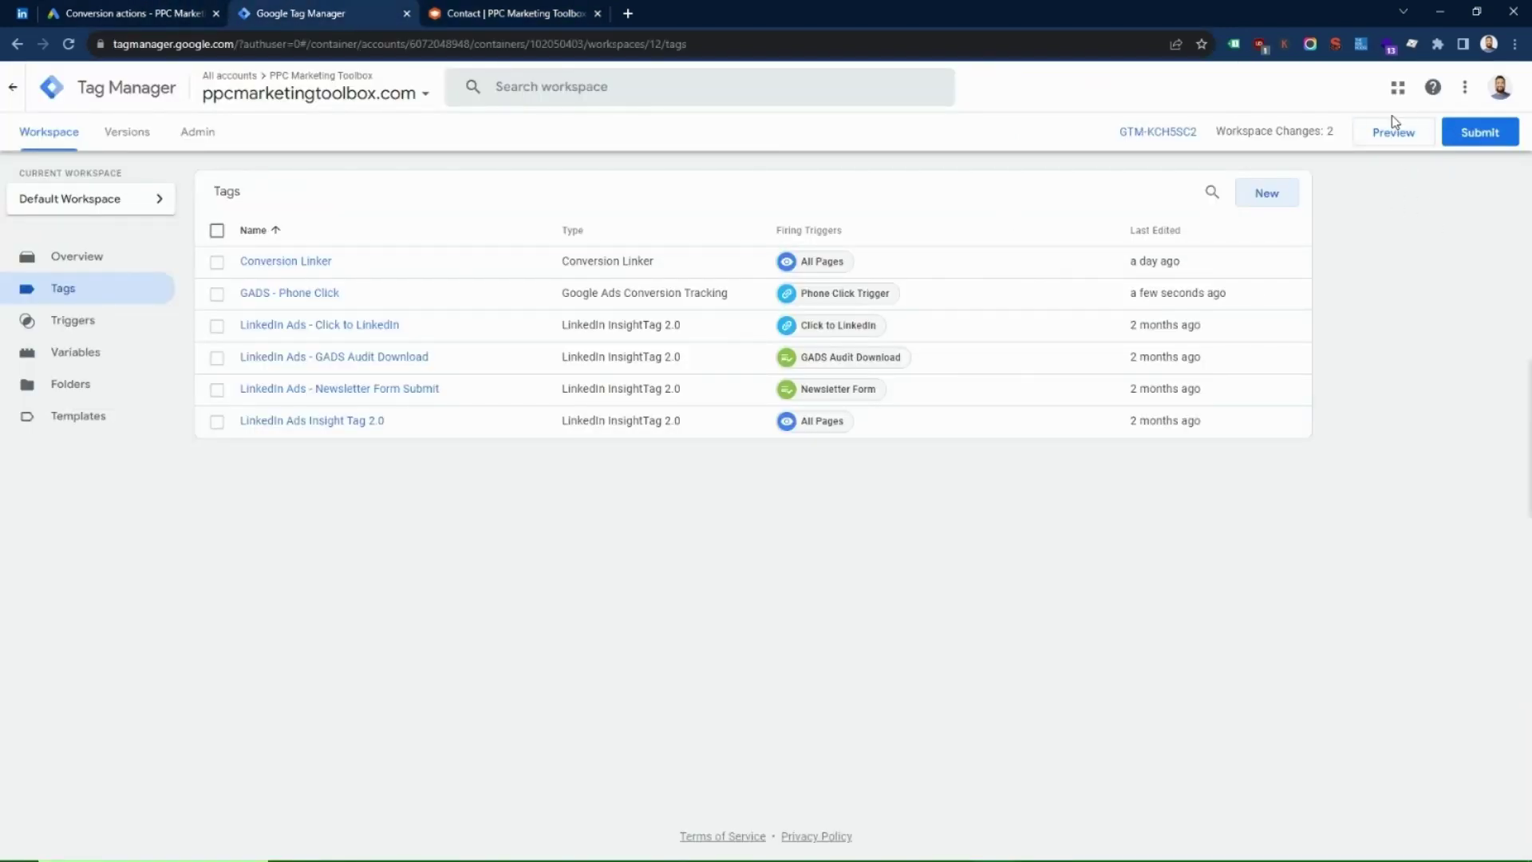
click(1411, 133)
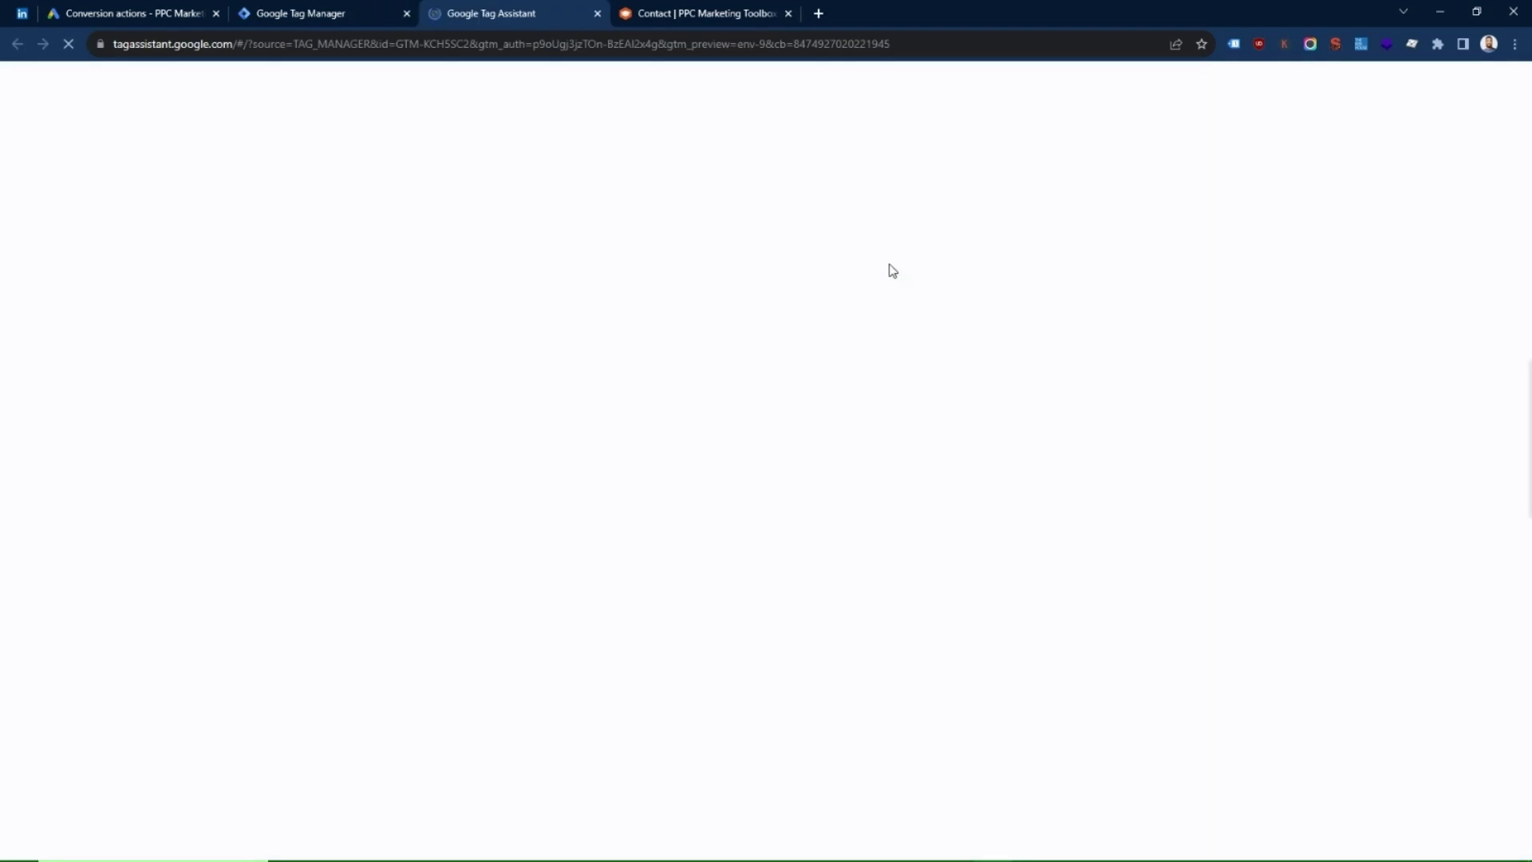
triple_click(656, 447)
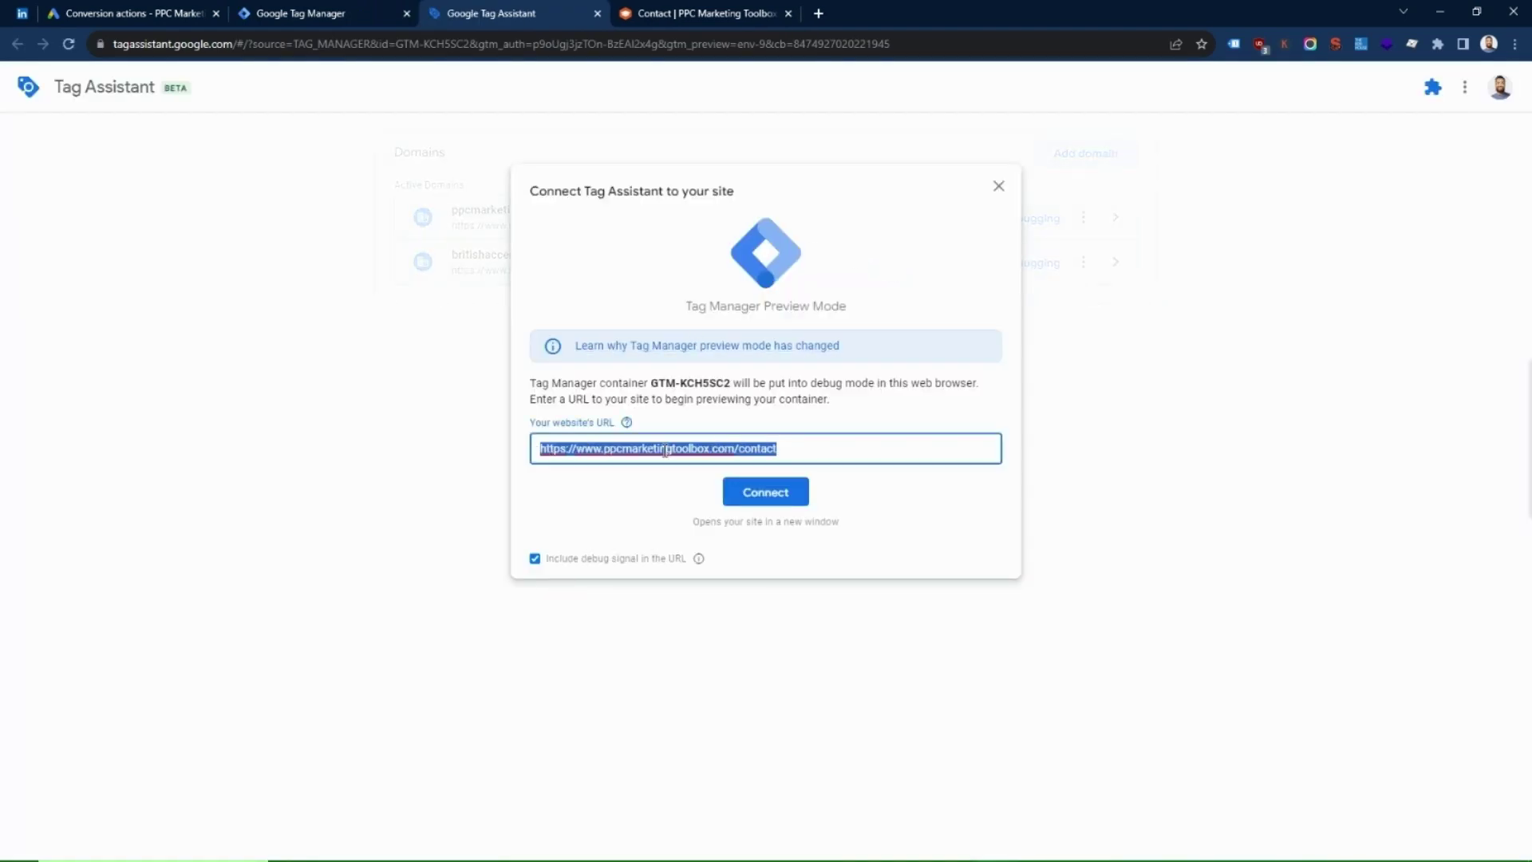
click(765, 492)
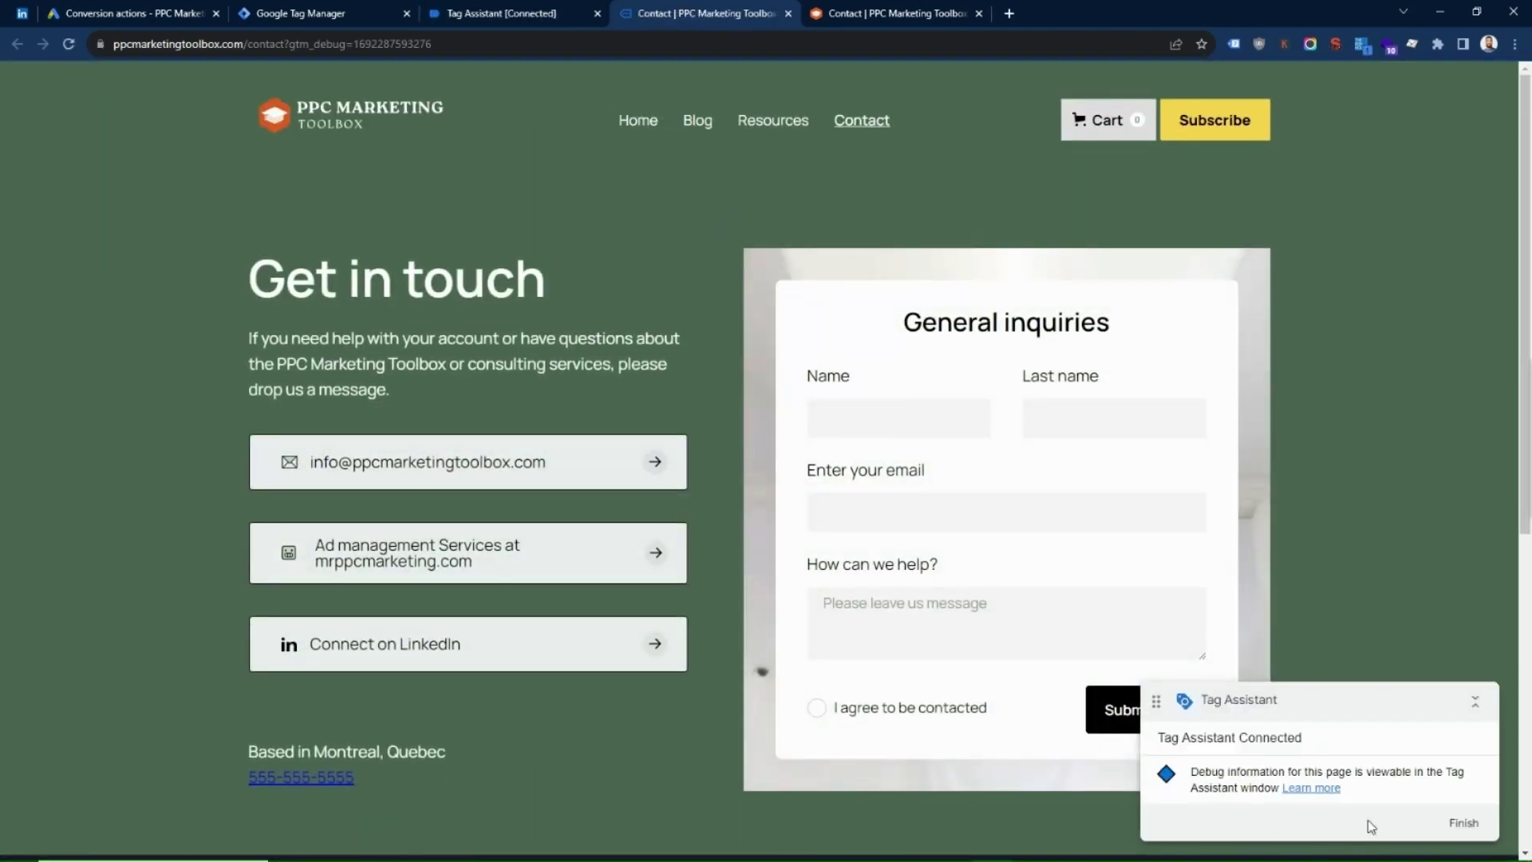
Open the connected Tag Assistant summary and review the fired and not fired tags for the contact page.
click(482, 13)
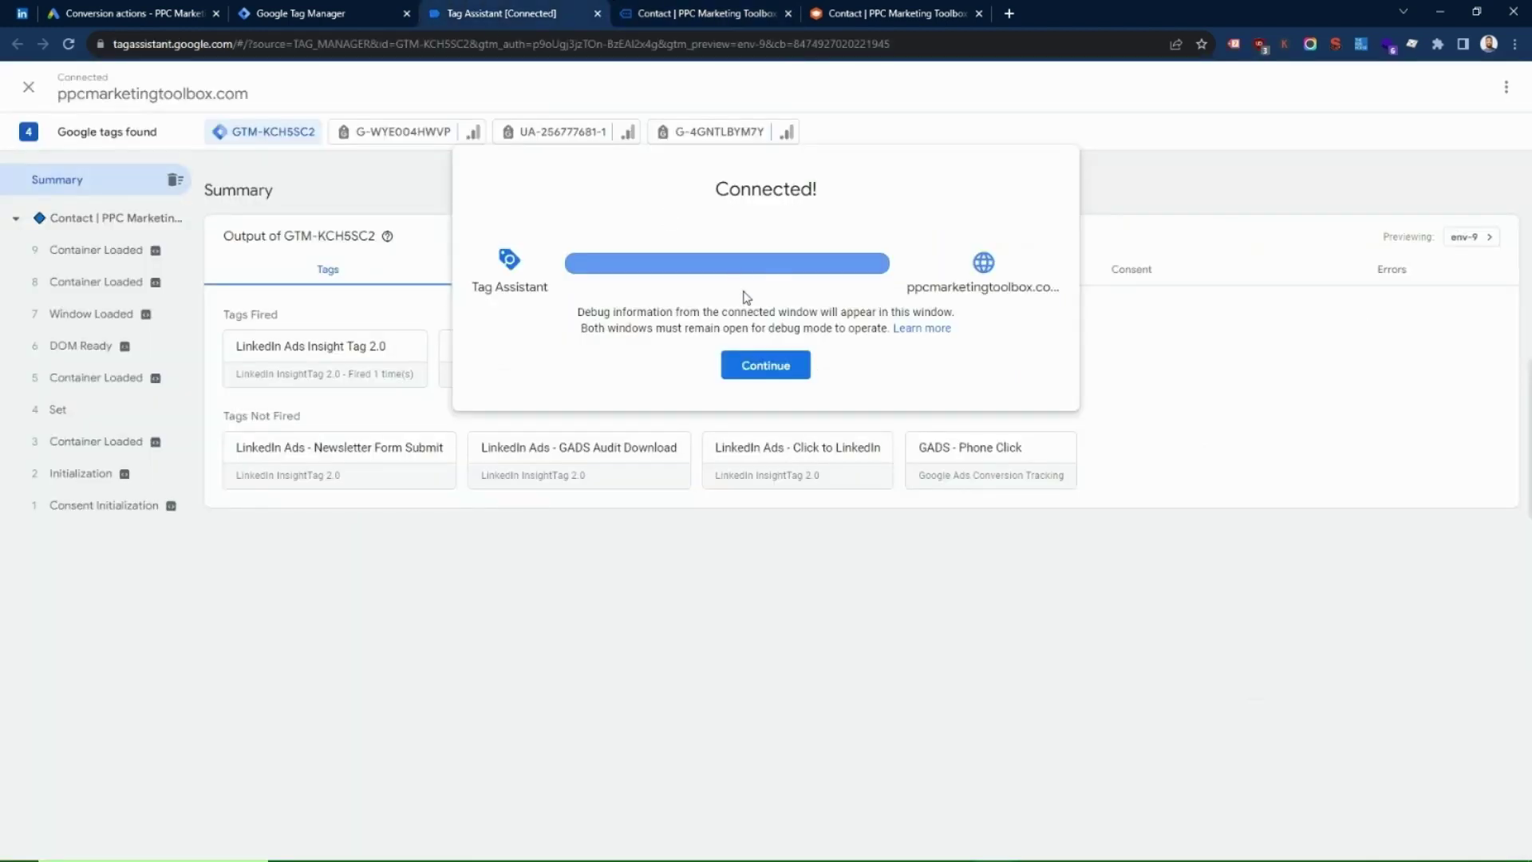
click(762, 367)
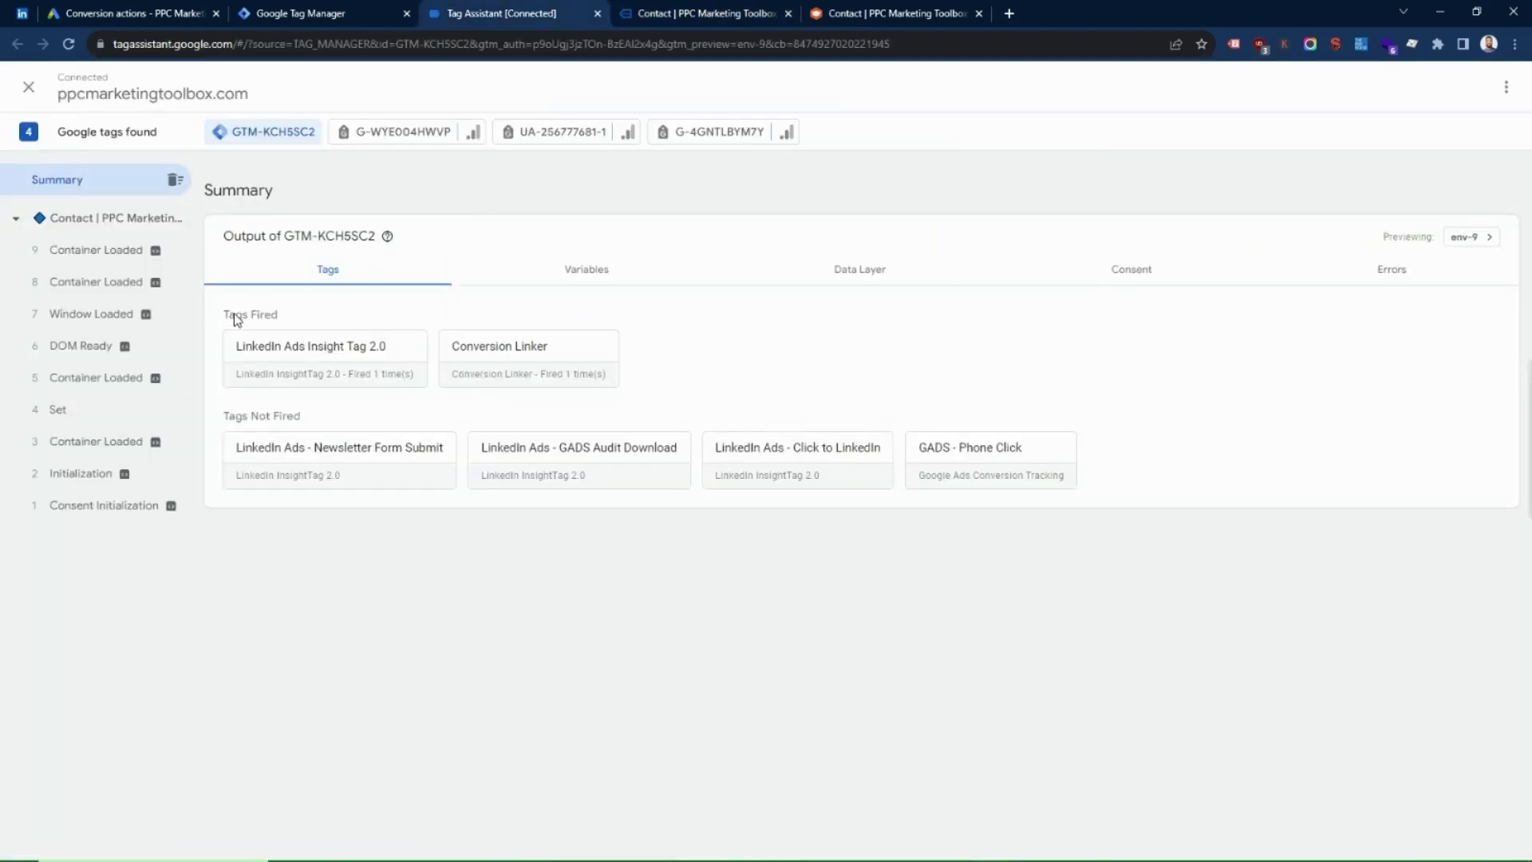
drag(230, 317, 289, 318)
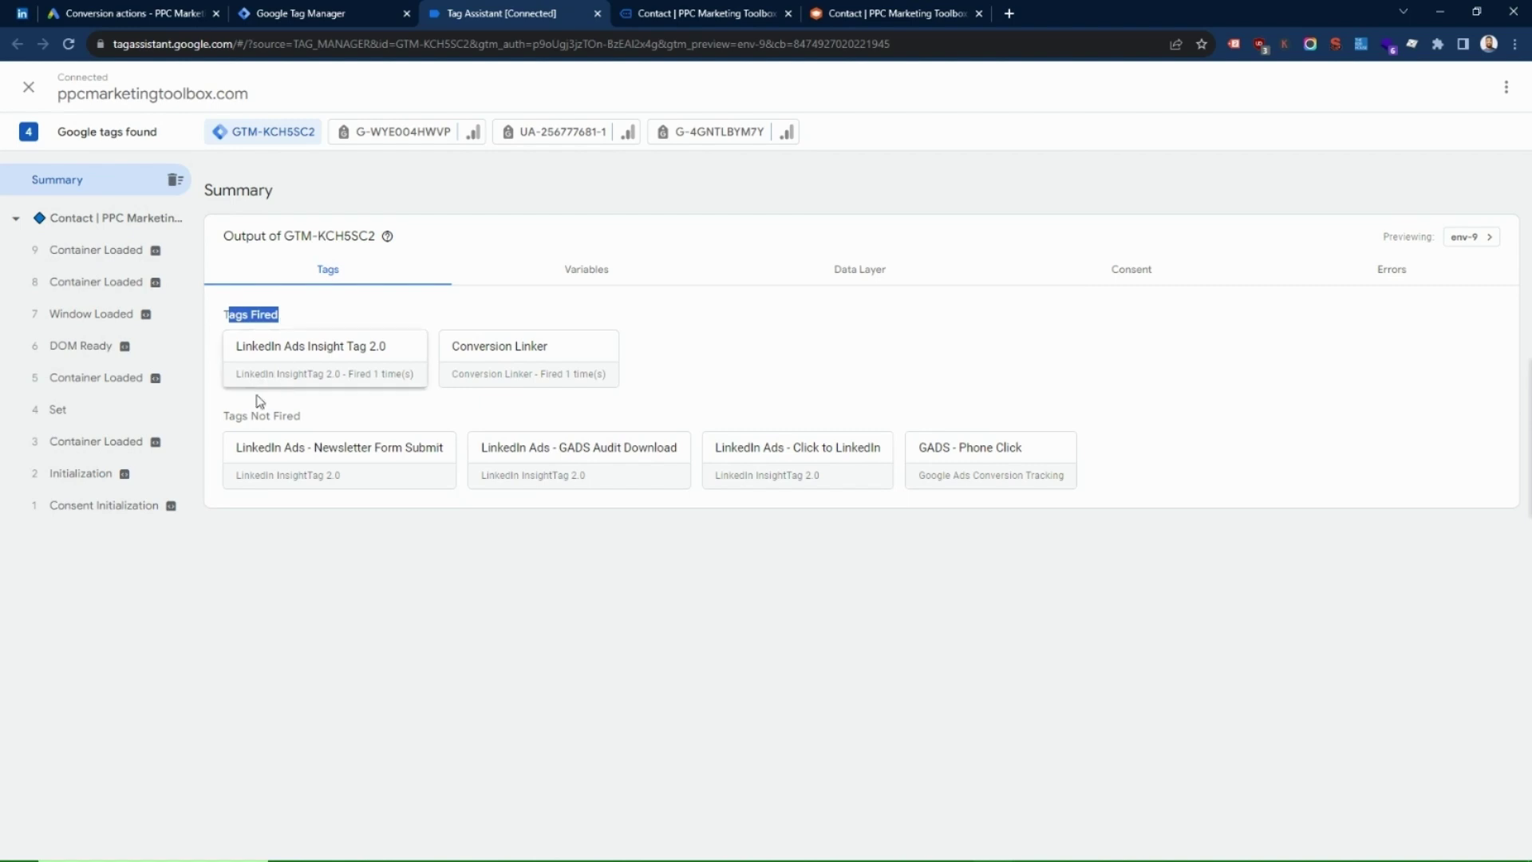
drag(226, 417, 348, 420)
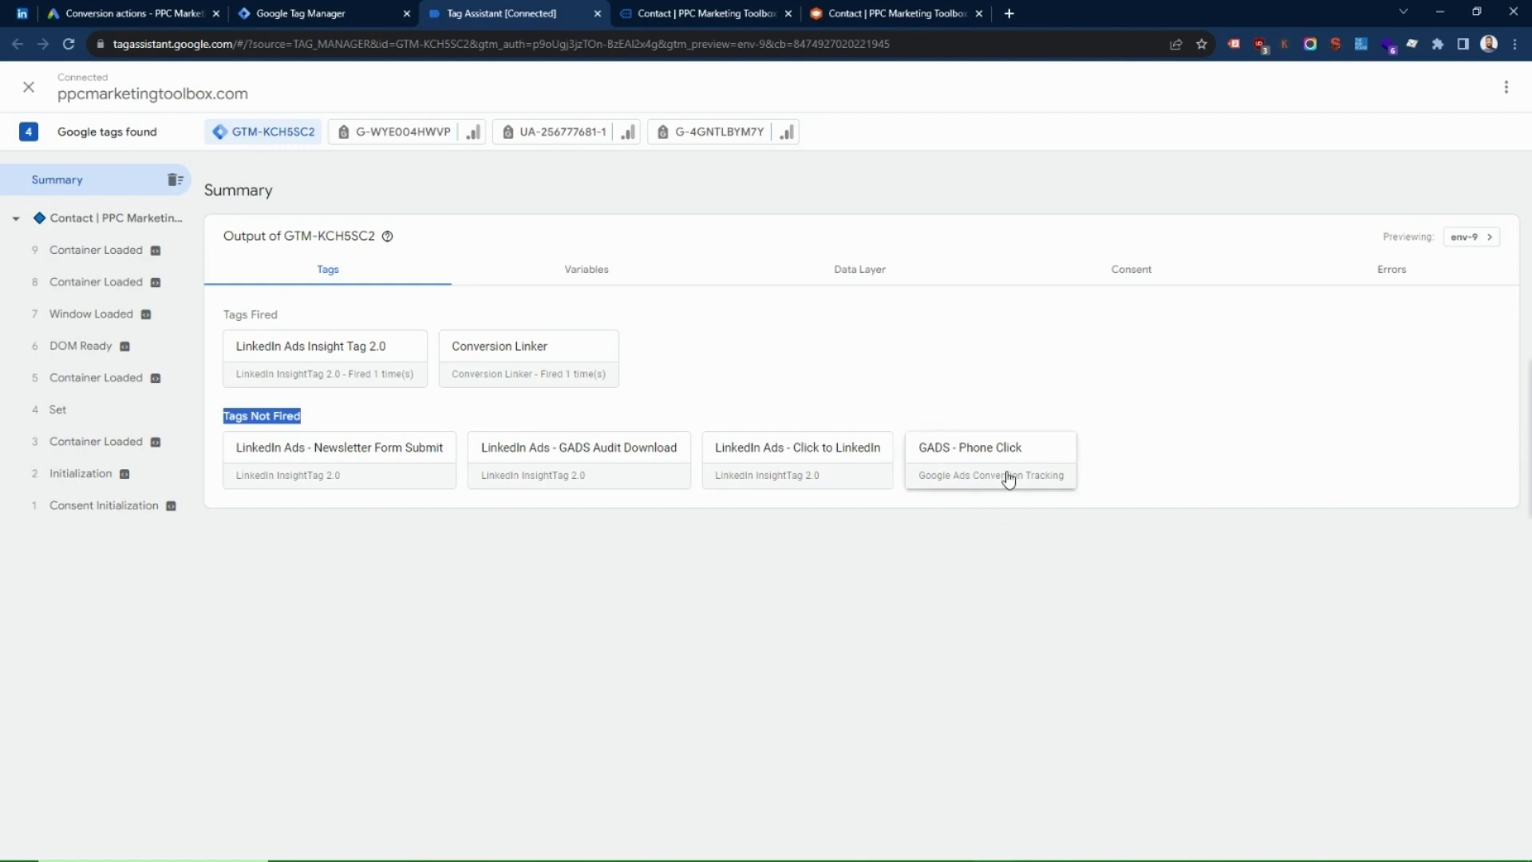
Test the phone number link twice on the previewed contact page, cancelling the Skype prompts, and check the fired tags in Tag Assistant.
click(704, 12)
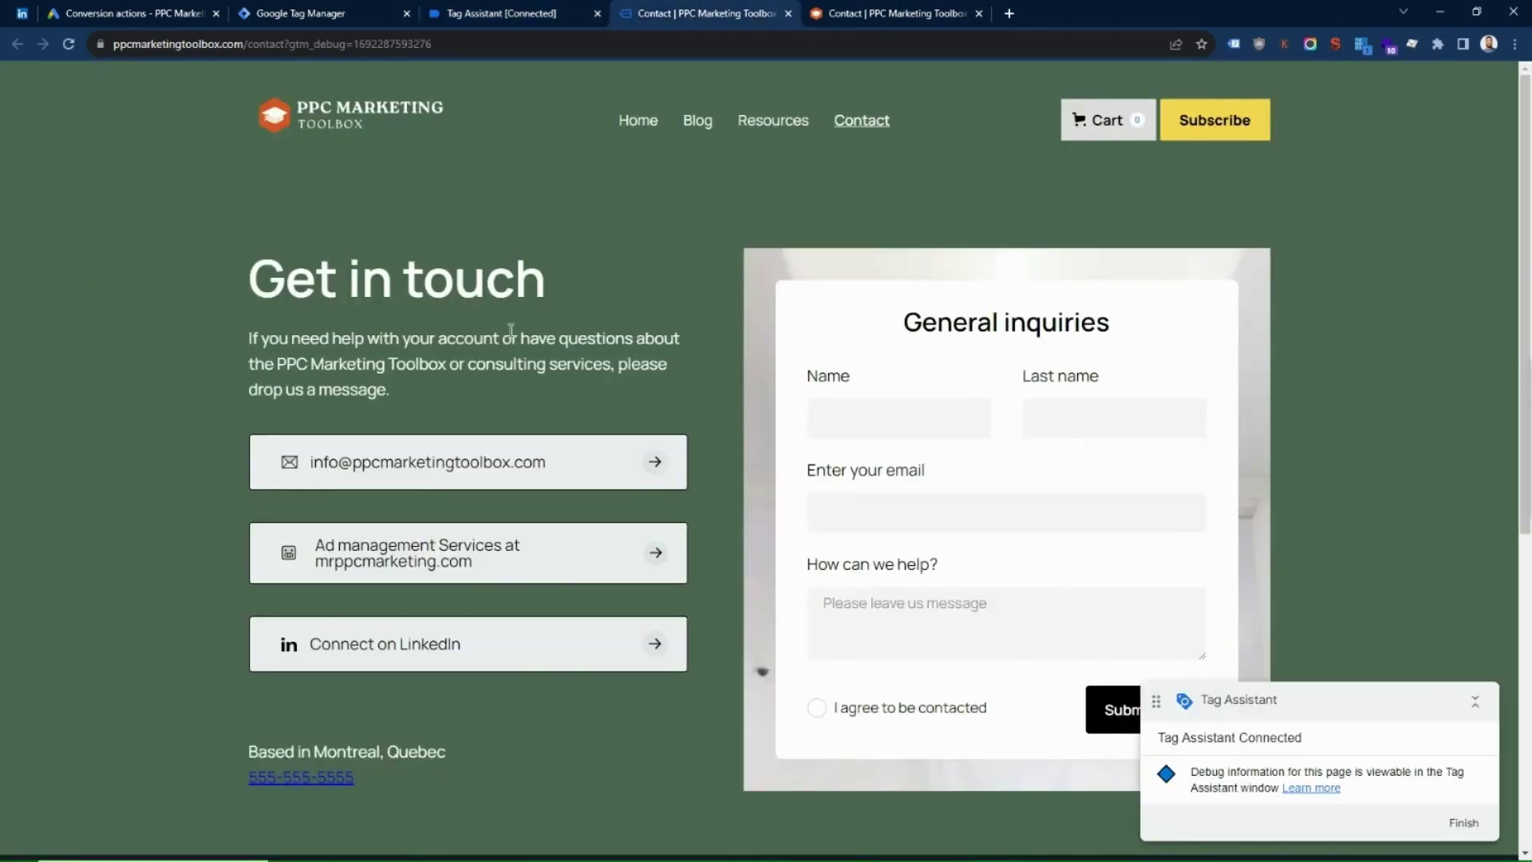
click(341, 779)
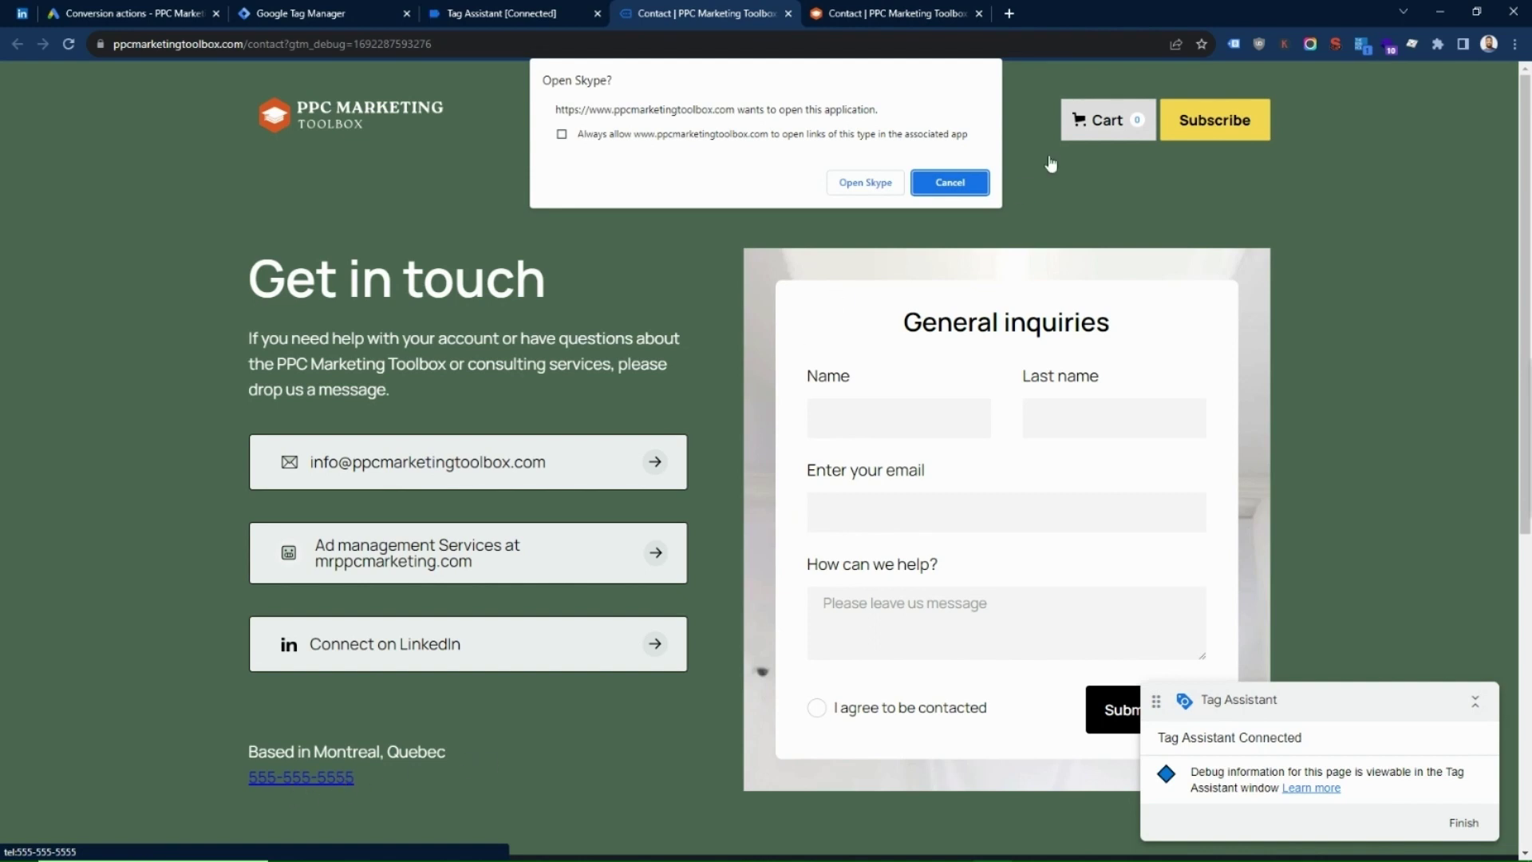
click(950, 182)
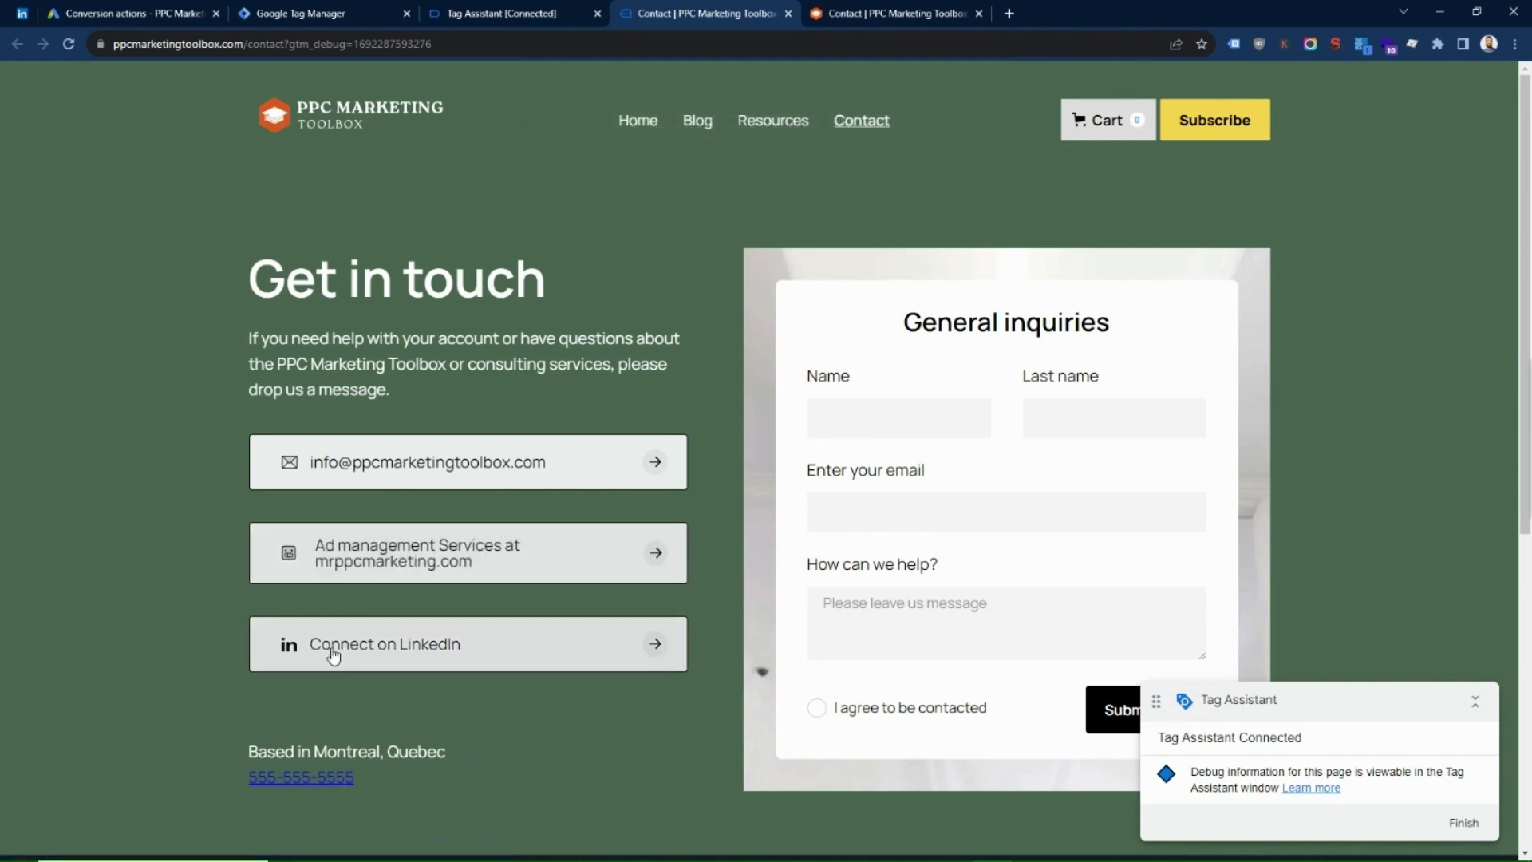
click(335, 781)
click(953, 183)
click(558, 9)
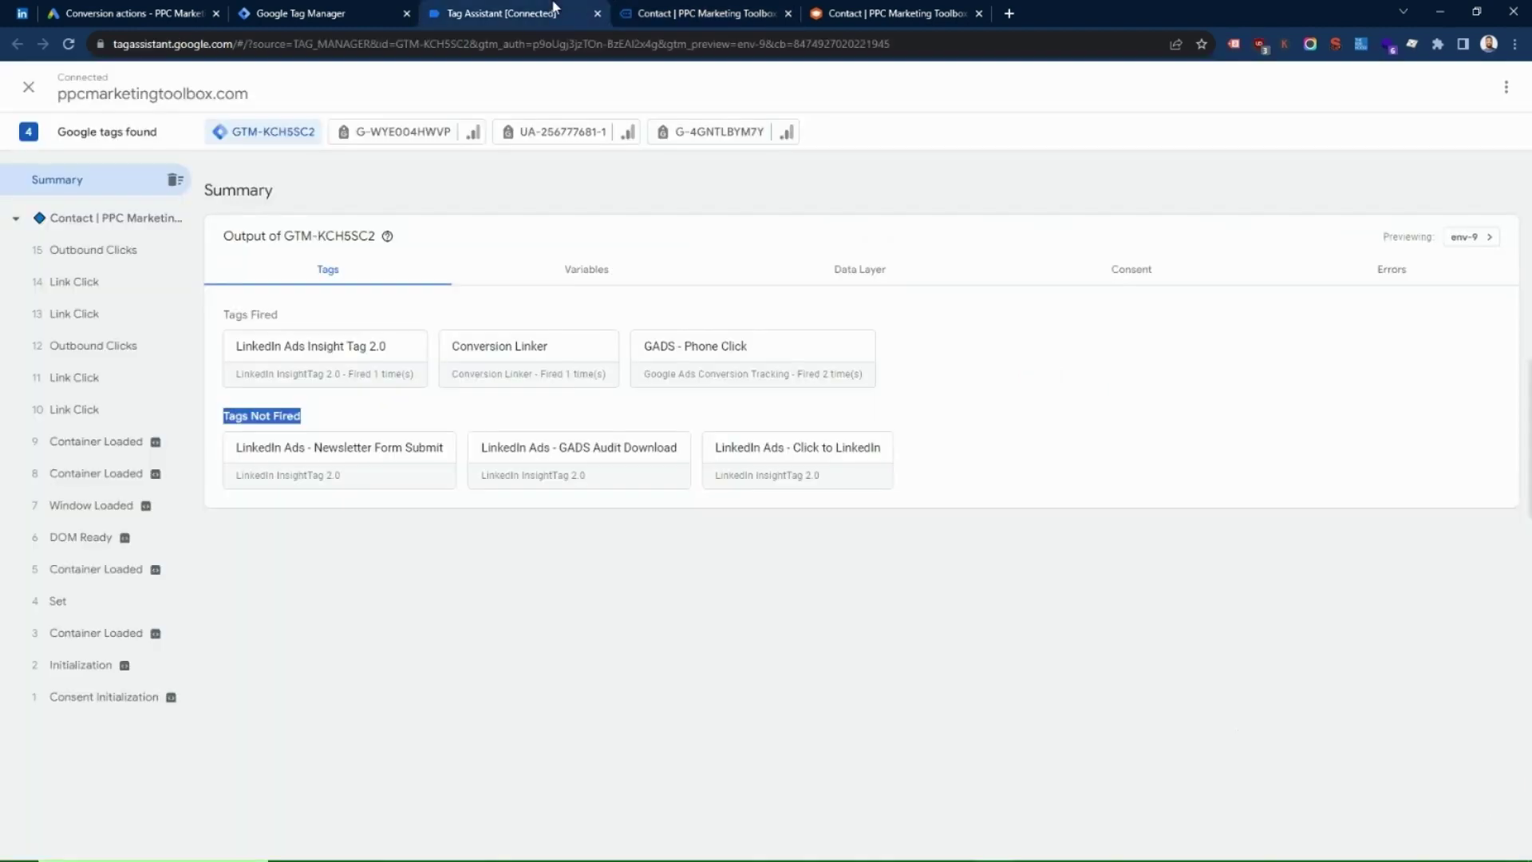
drag(279, 315, 208, 323)
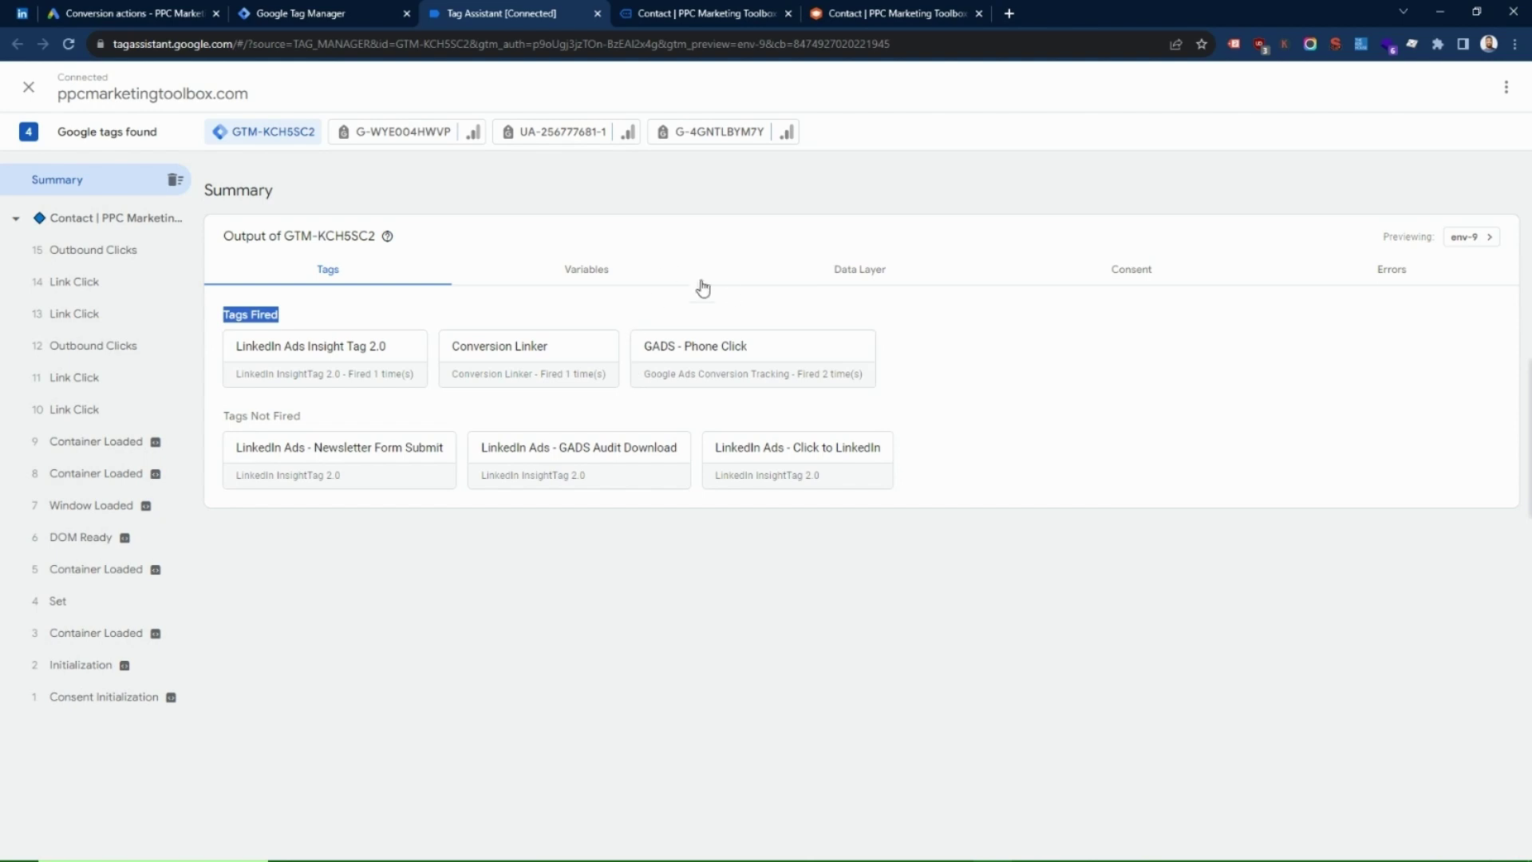
Return to Tag Manager and publish the workspace changes to the Live environment without a version name.
click(301, 13)
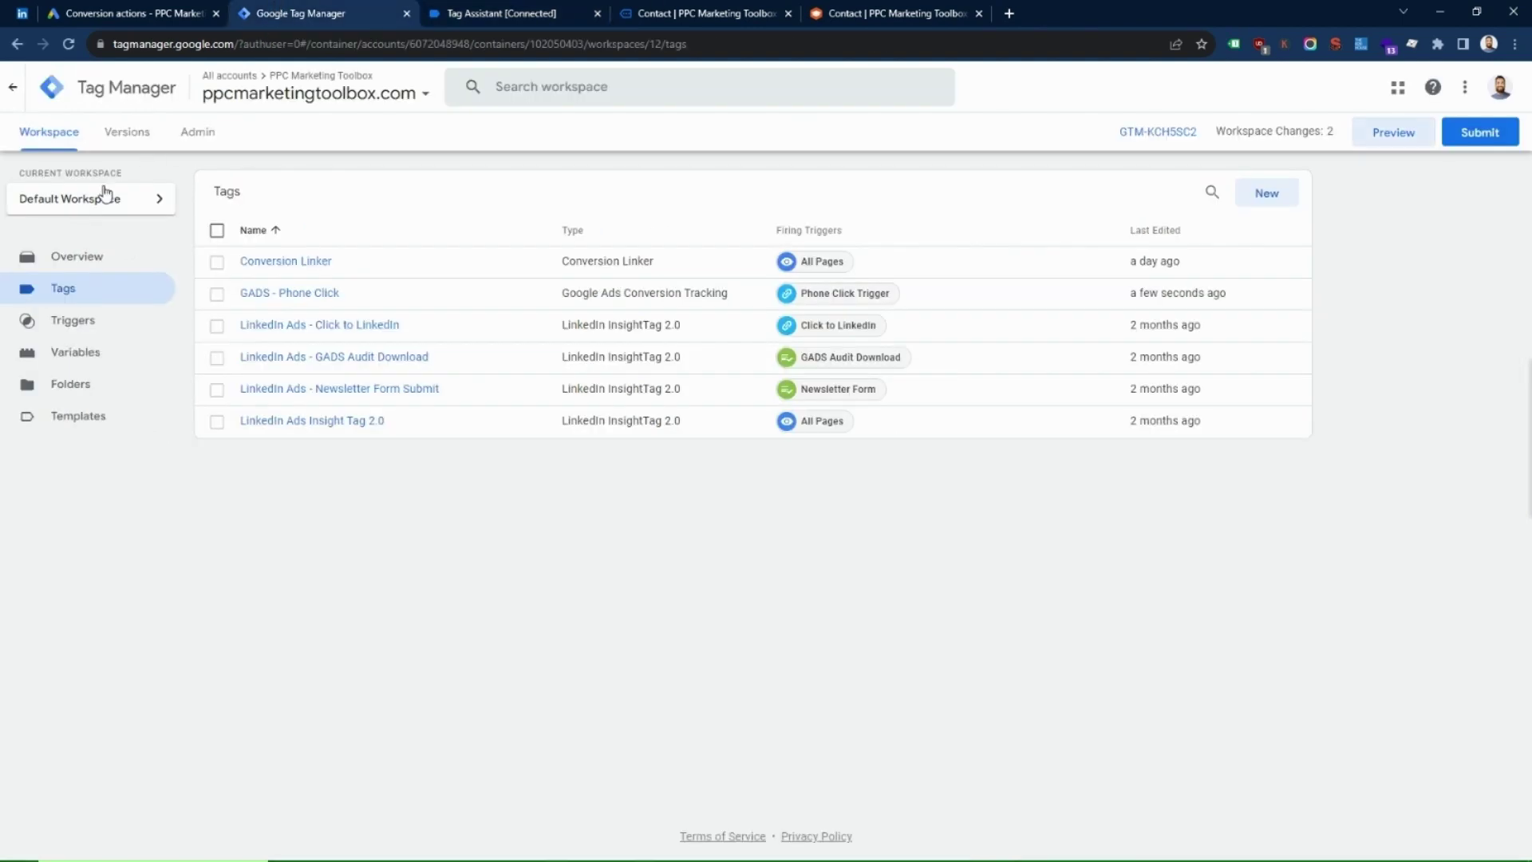
click(65, 256)
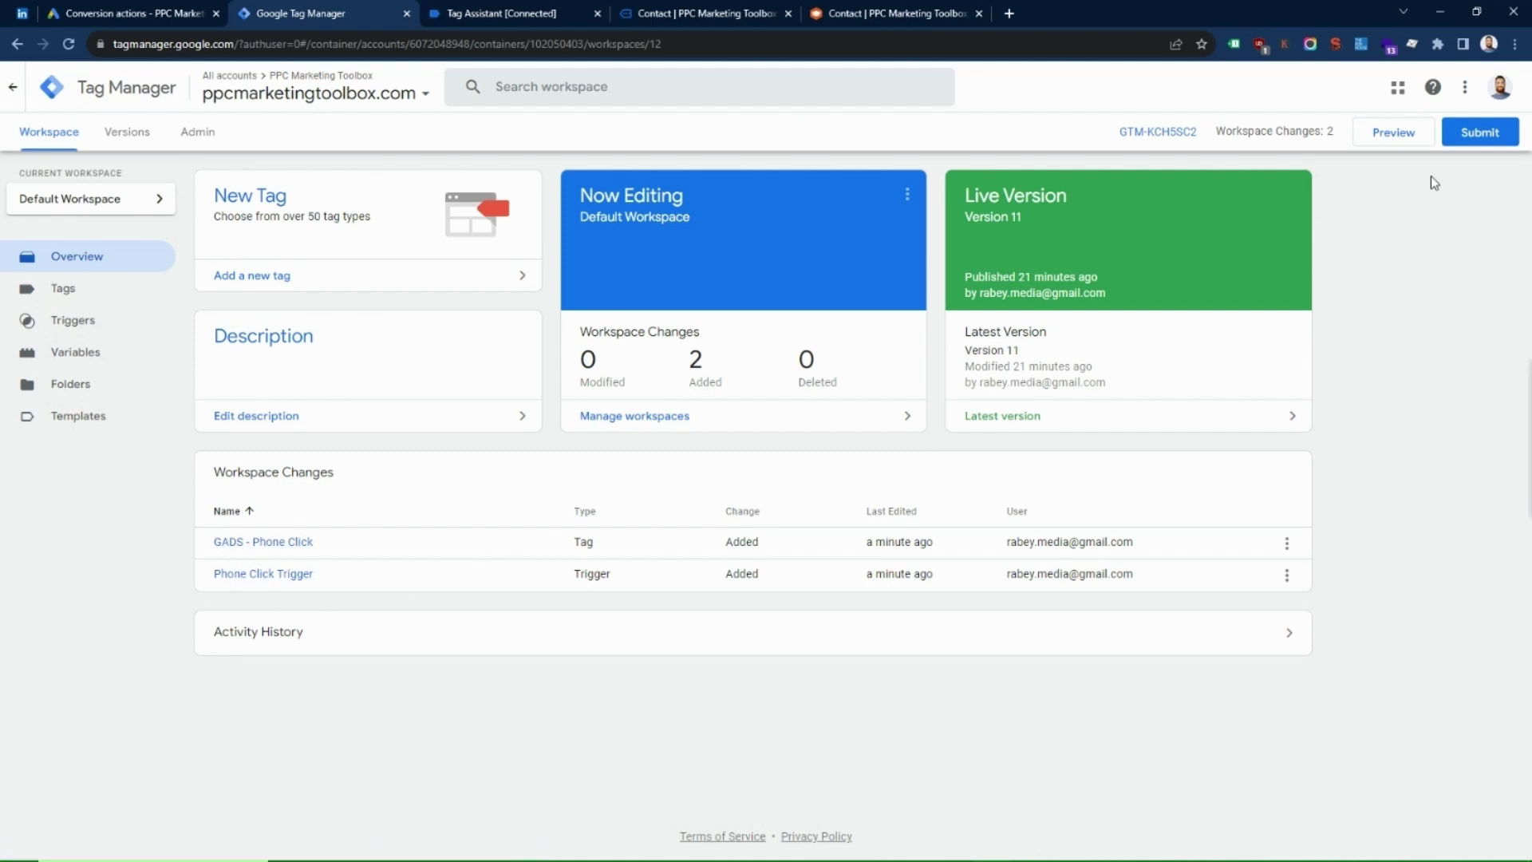
click(1467, 139)
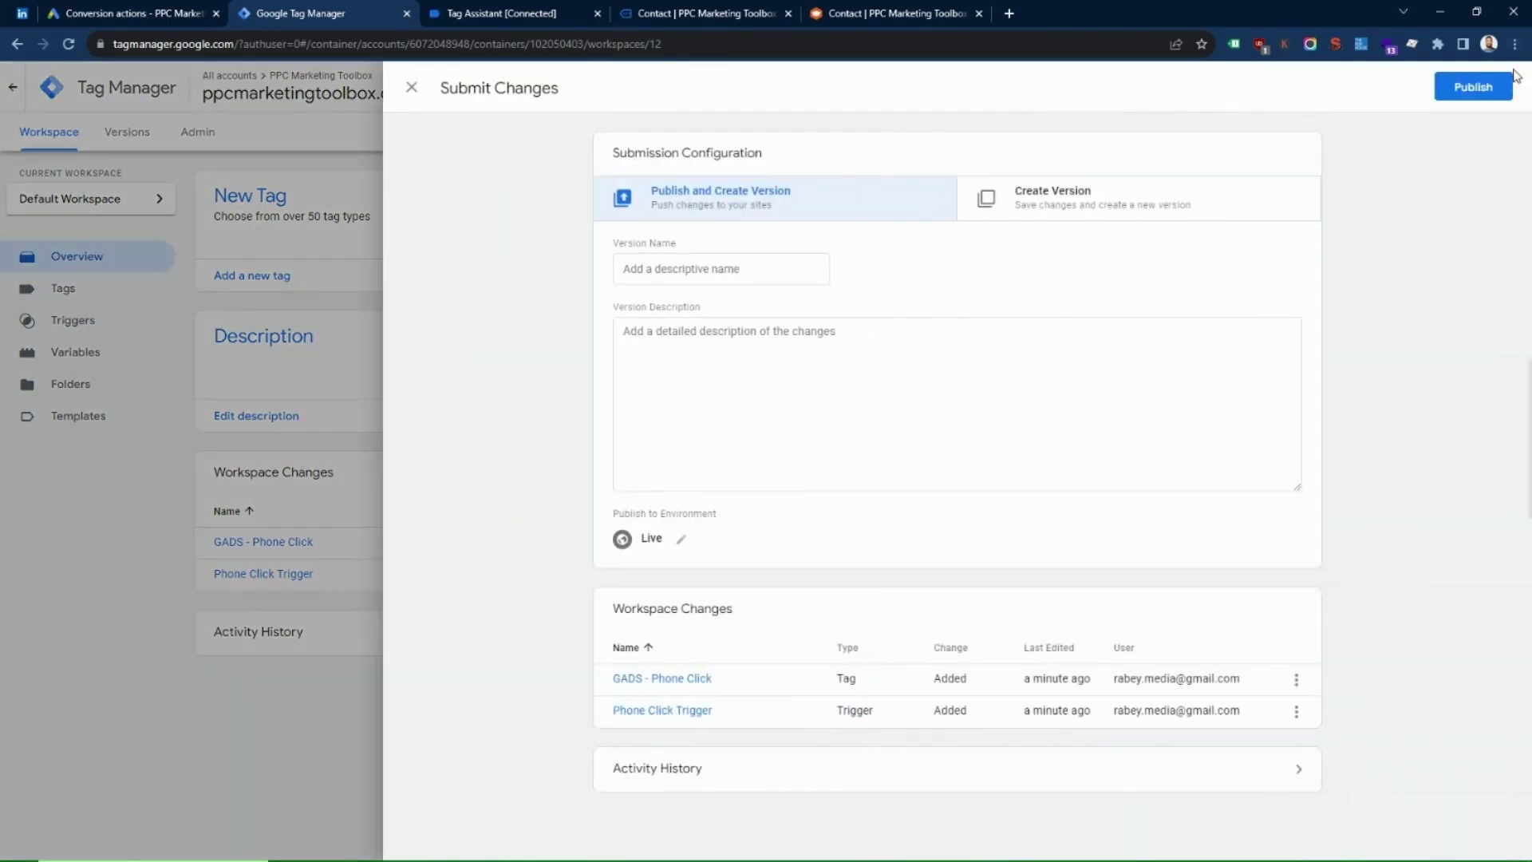
click(778, 269)
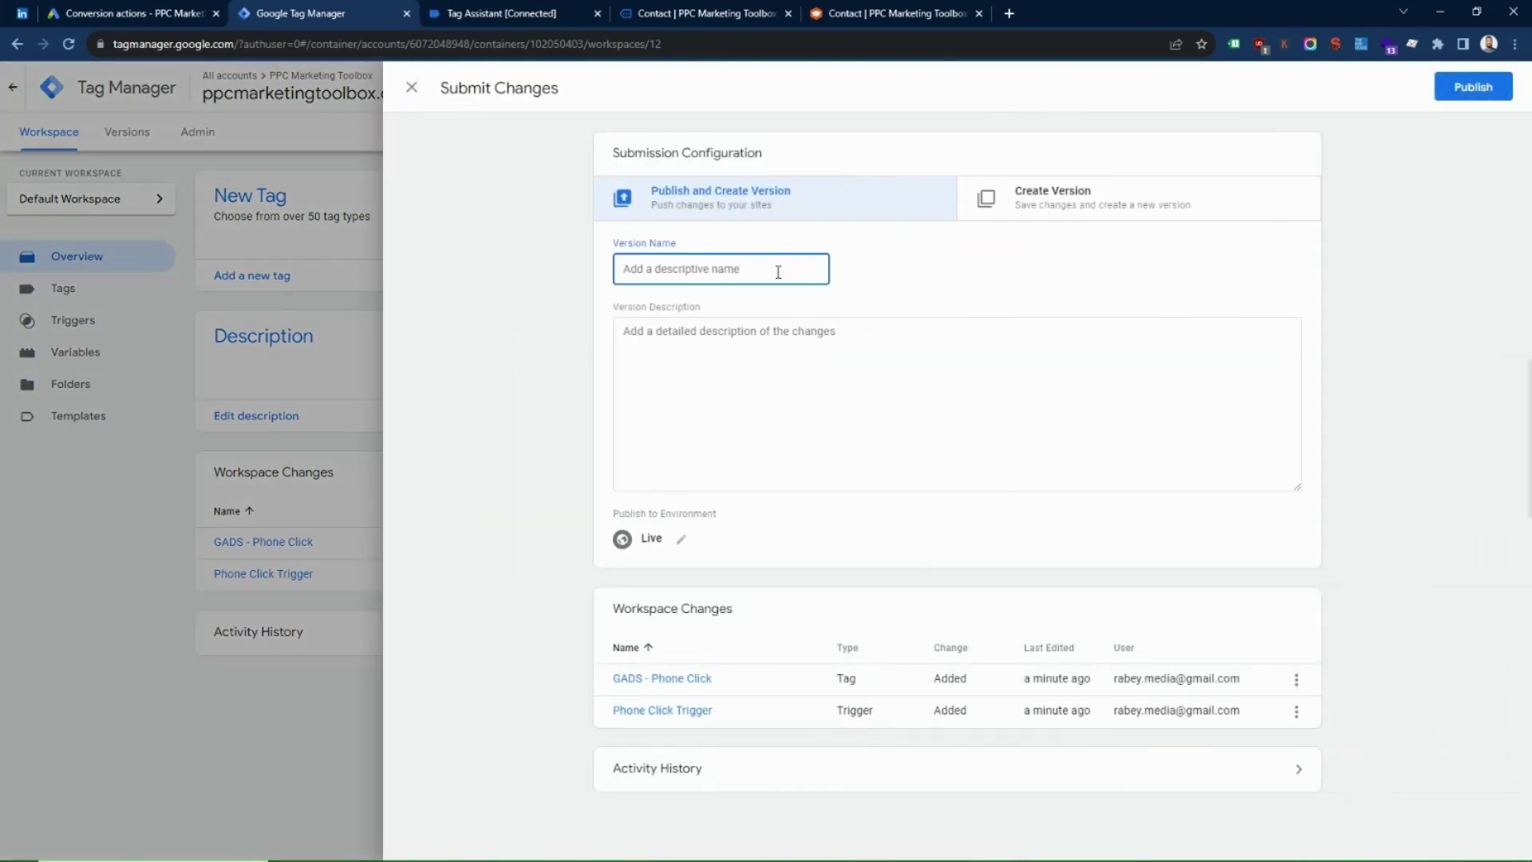
click(1473, 86)
click(975, 551)
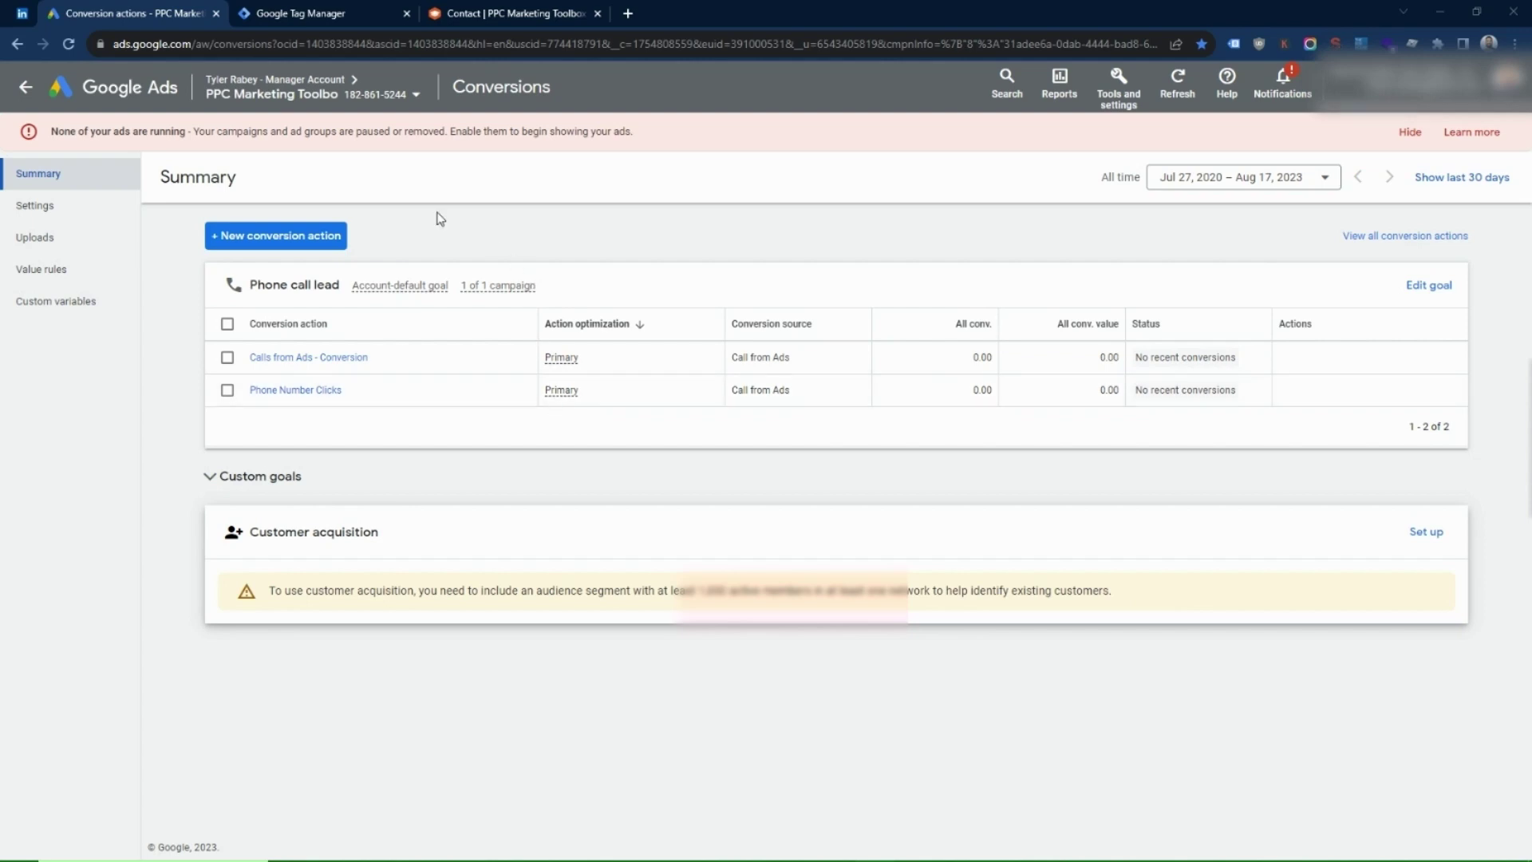
In Google Ads, start a new phone calls conversion action for calls to a phone number on your website.
click(278, 237)
click(833, 381)
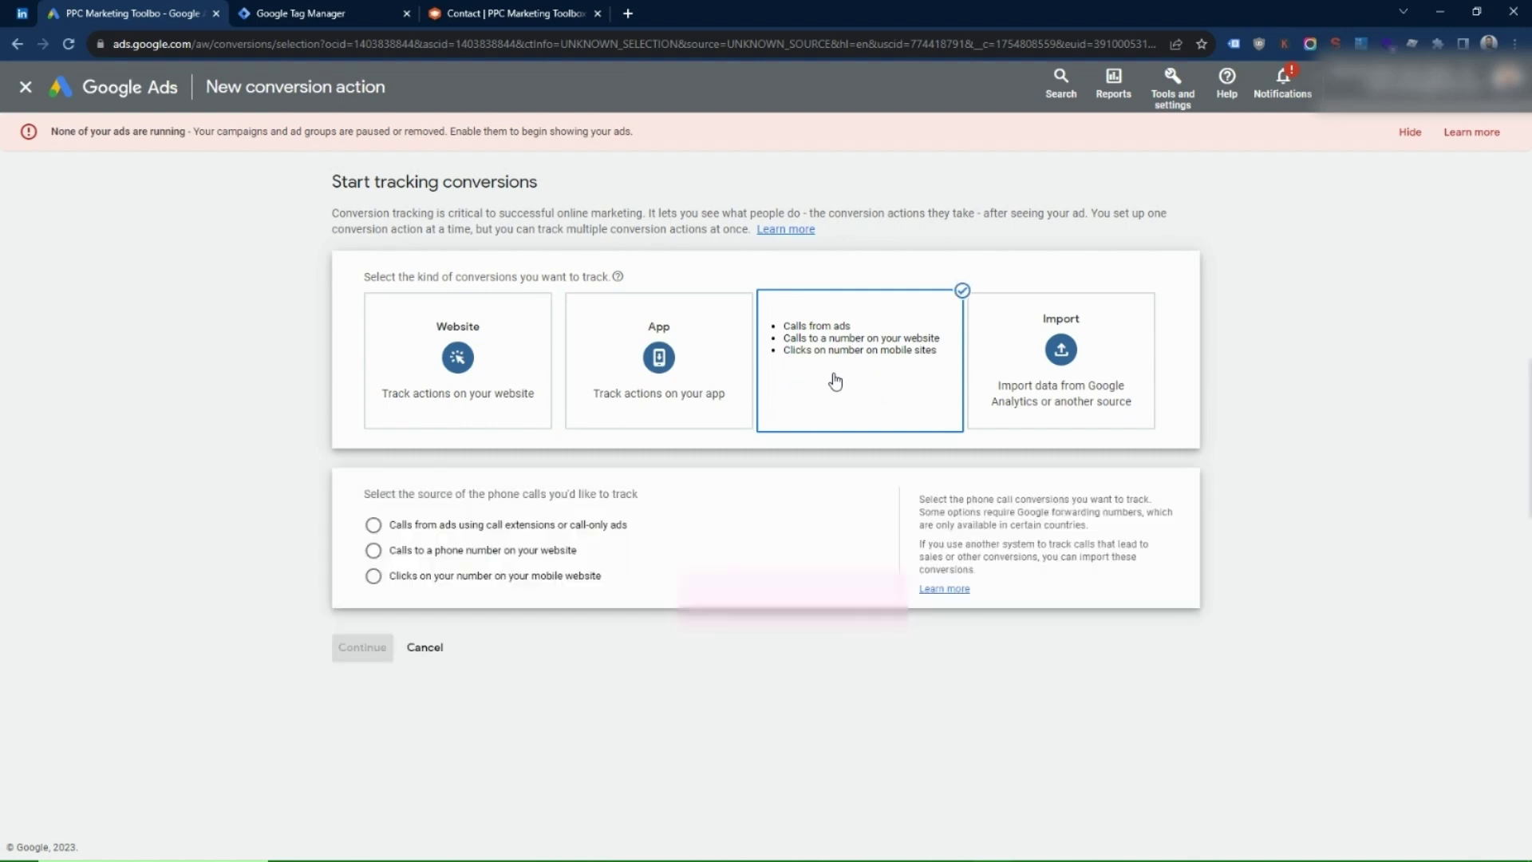
click(373, 551)
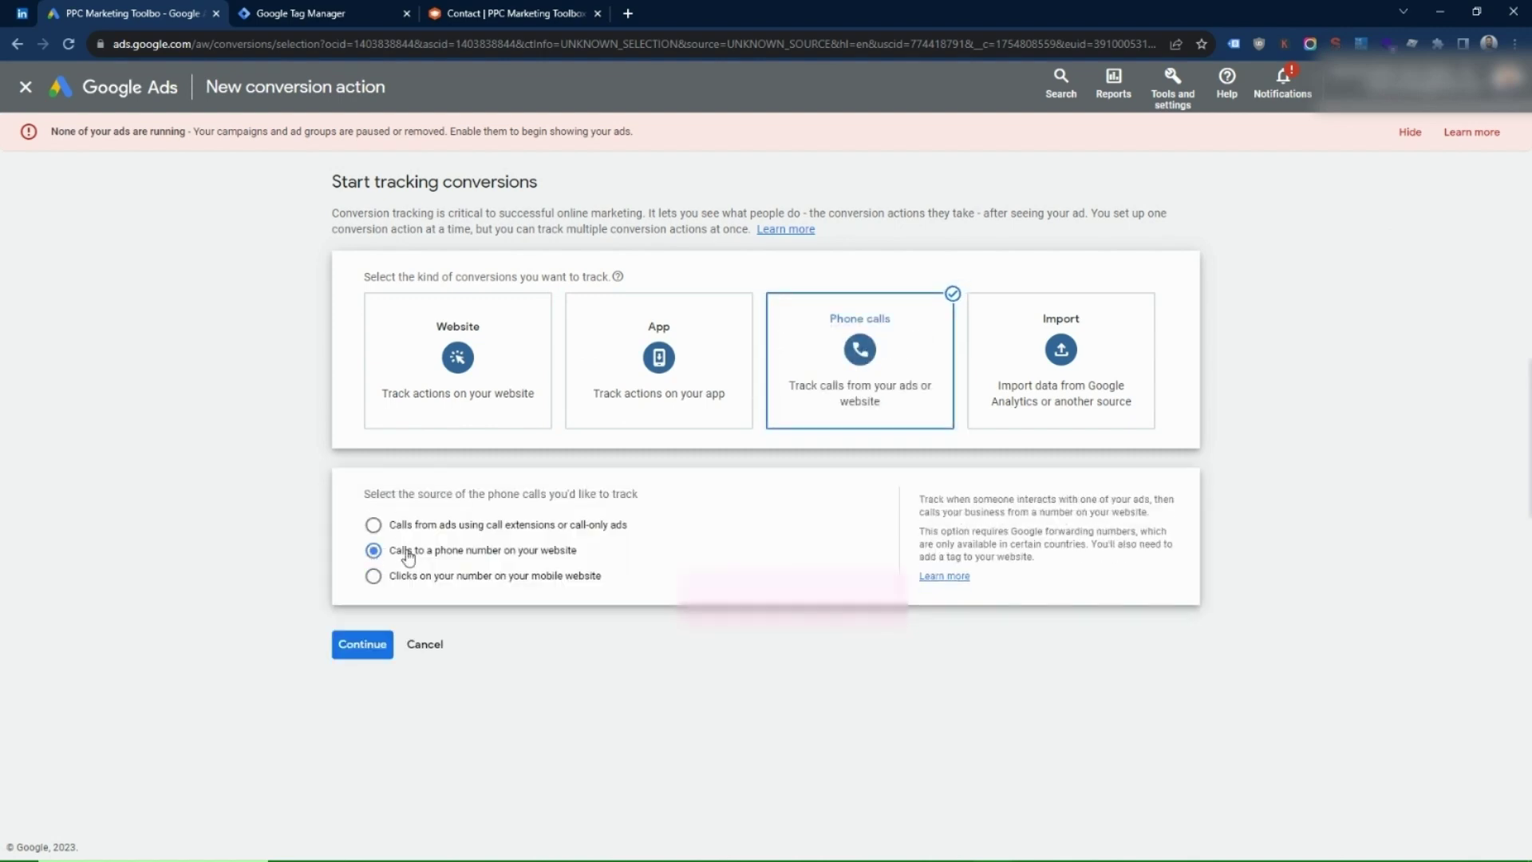
click(359, 646)
Name the conversion action Calls from Website - Dynamic Swap.
click(563, 372)
text(Calls from Website - Dynamic Swap)
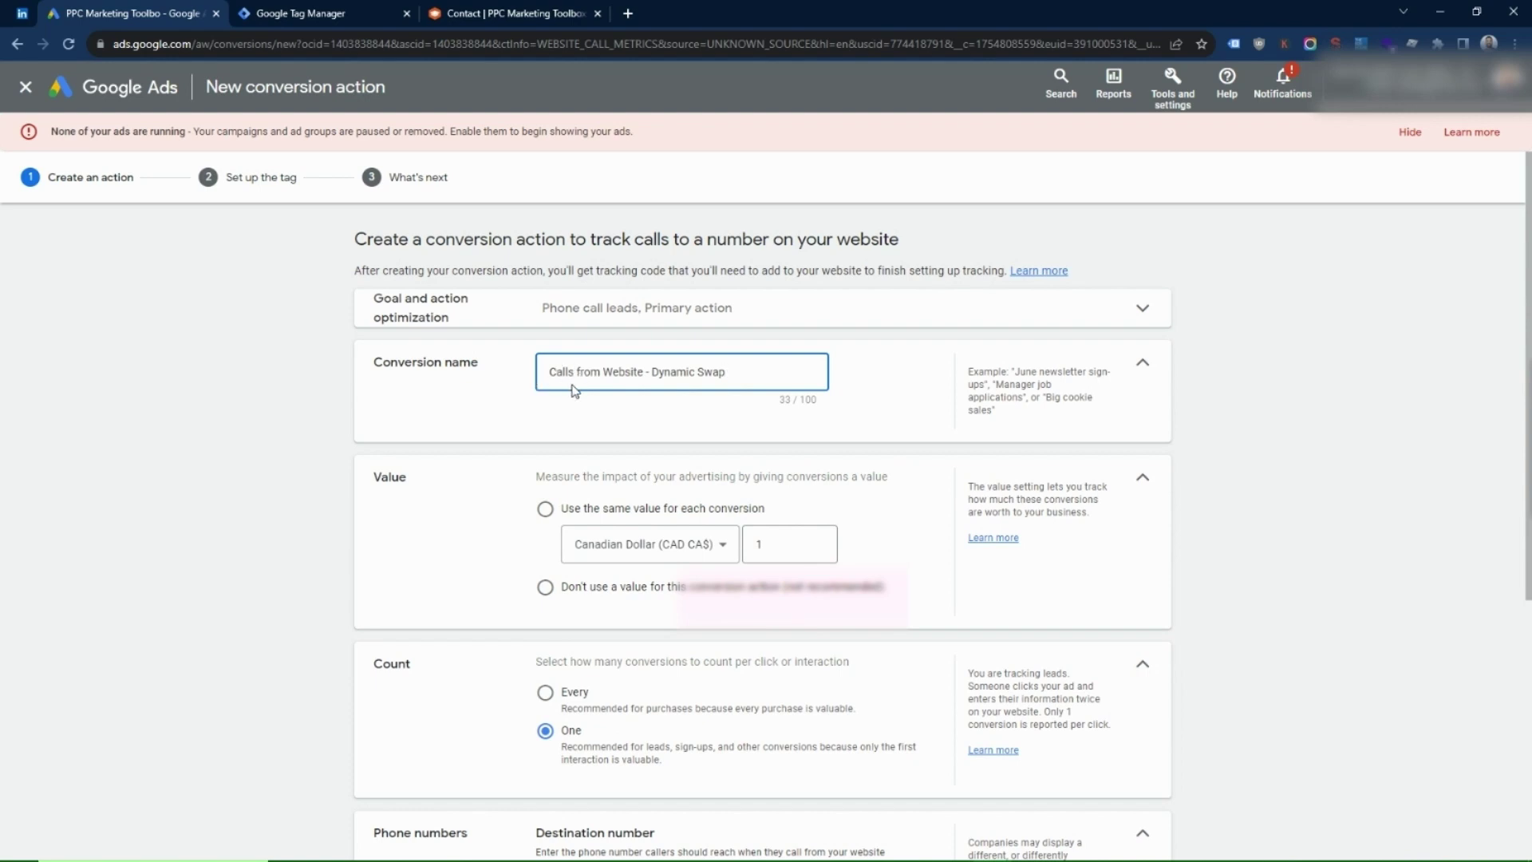
drag(652, 375, 741, 389)
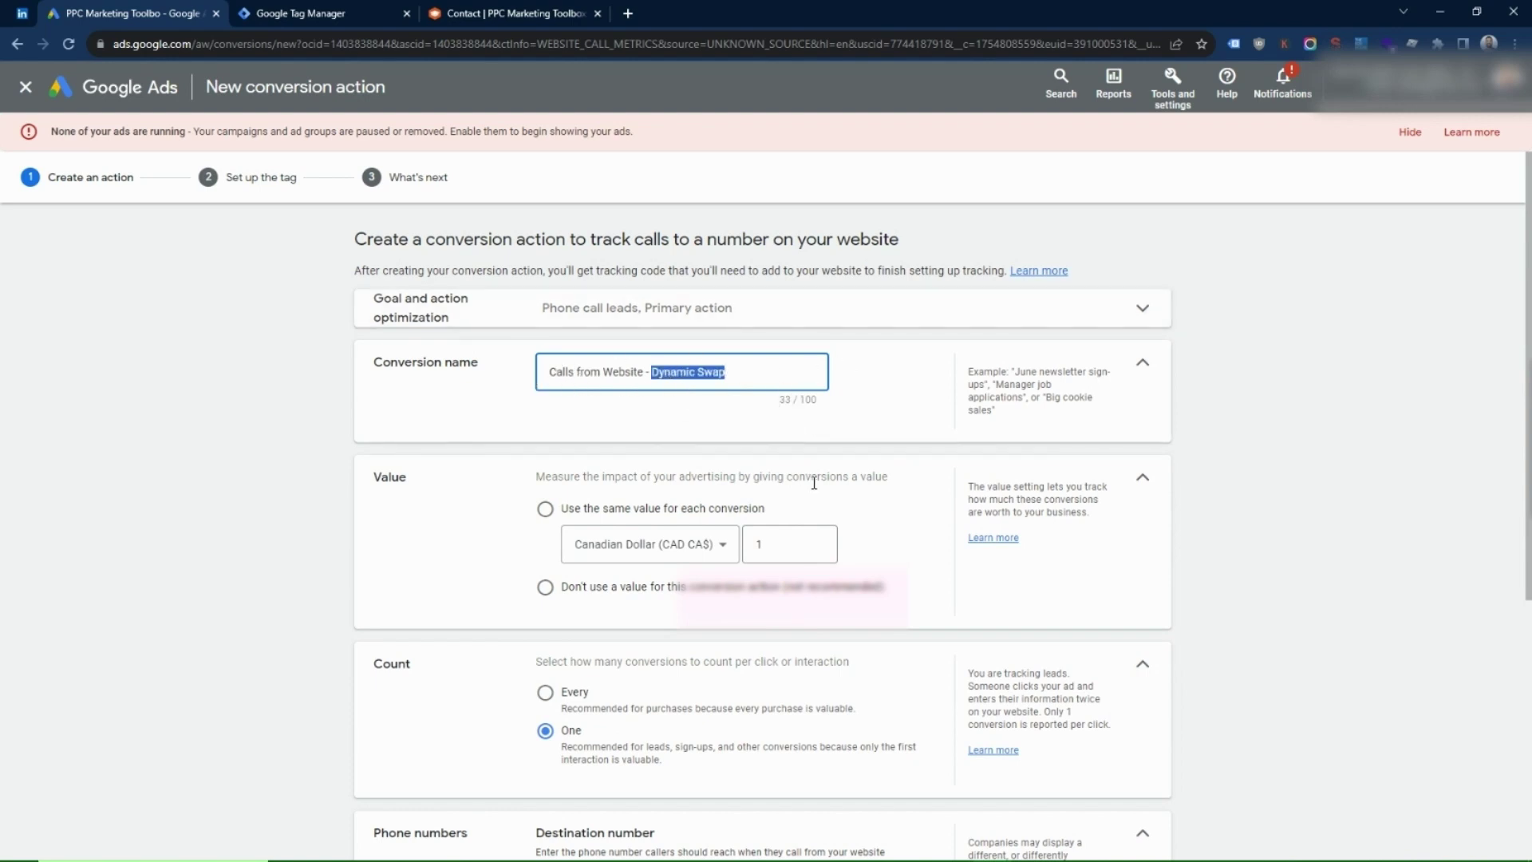
Use the same value for each conversion and set it to 40 Canadian dollars.
click(545, 509)
click(791, 582)
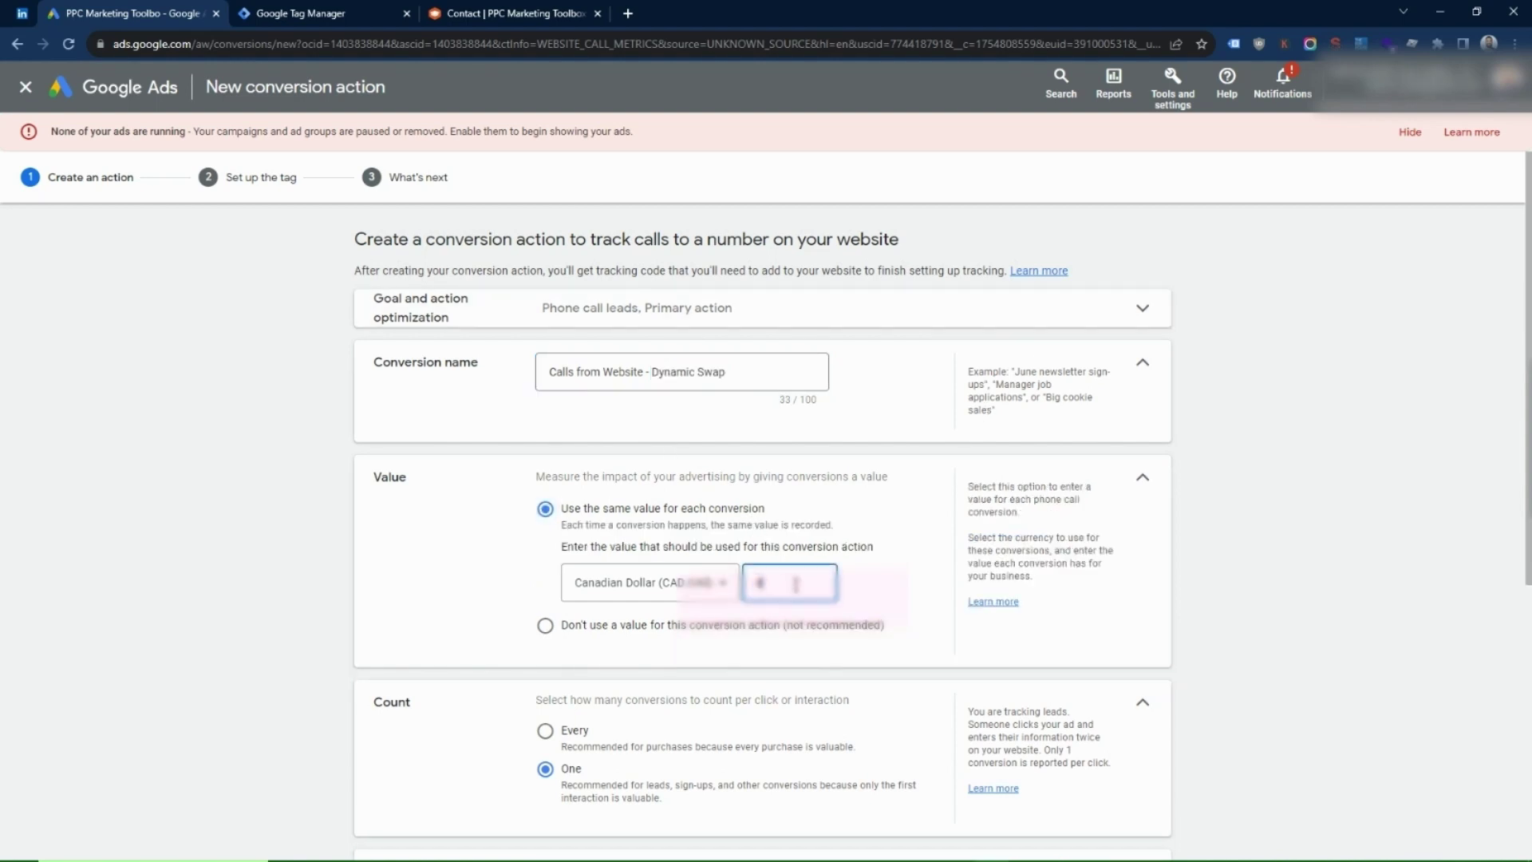
text(40)
click(484, 551)
Set the destination phone number's country to Canada.
scroll(487, 550, down, 2)
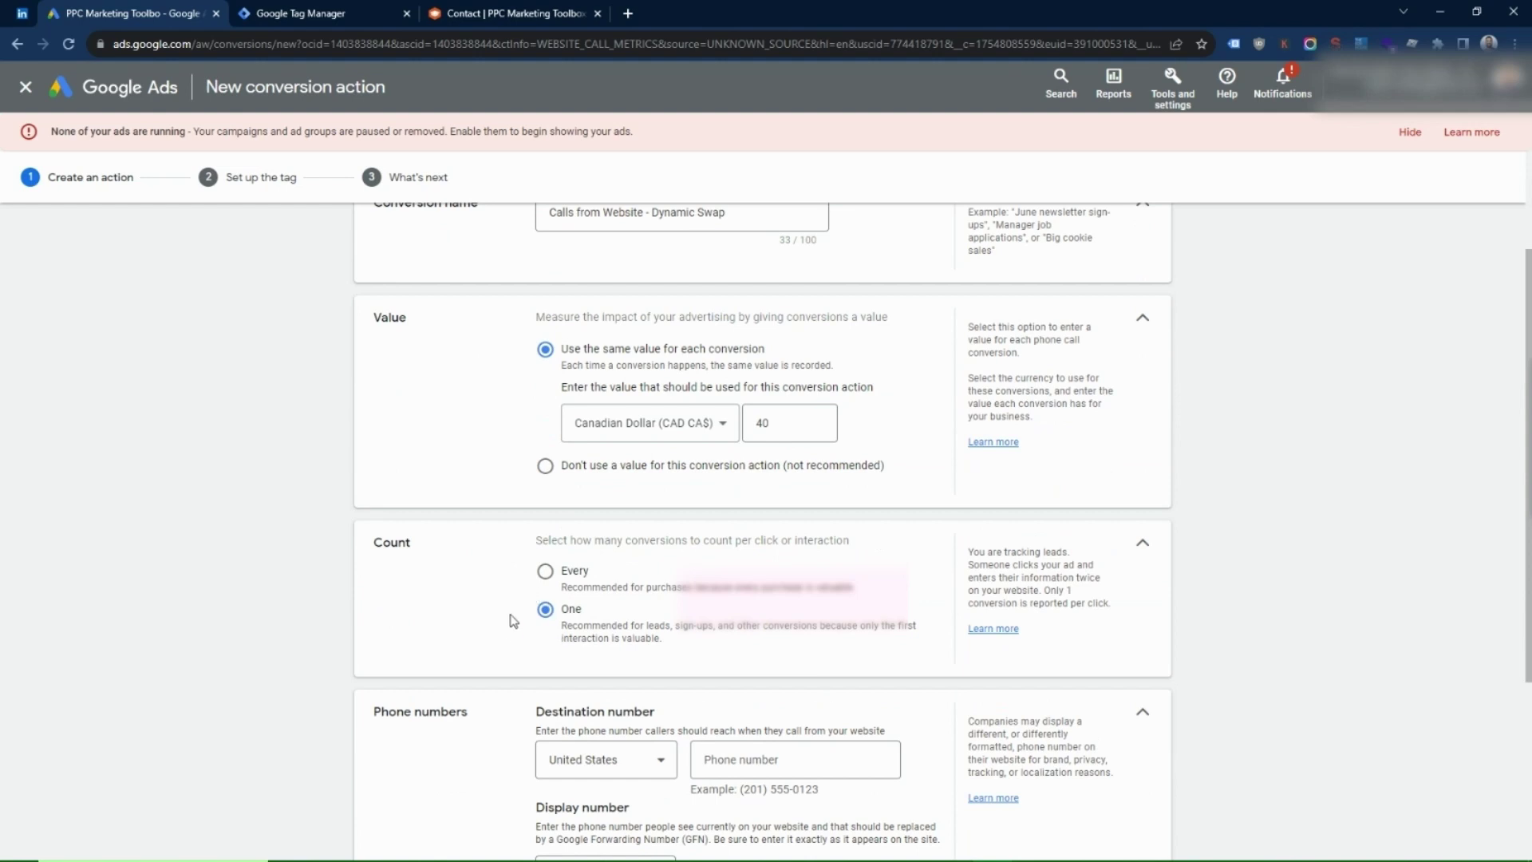
scroll(618, 670, down, 1)
click(617, 683)
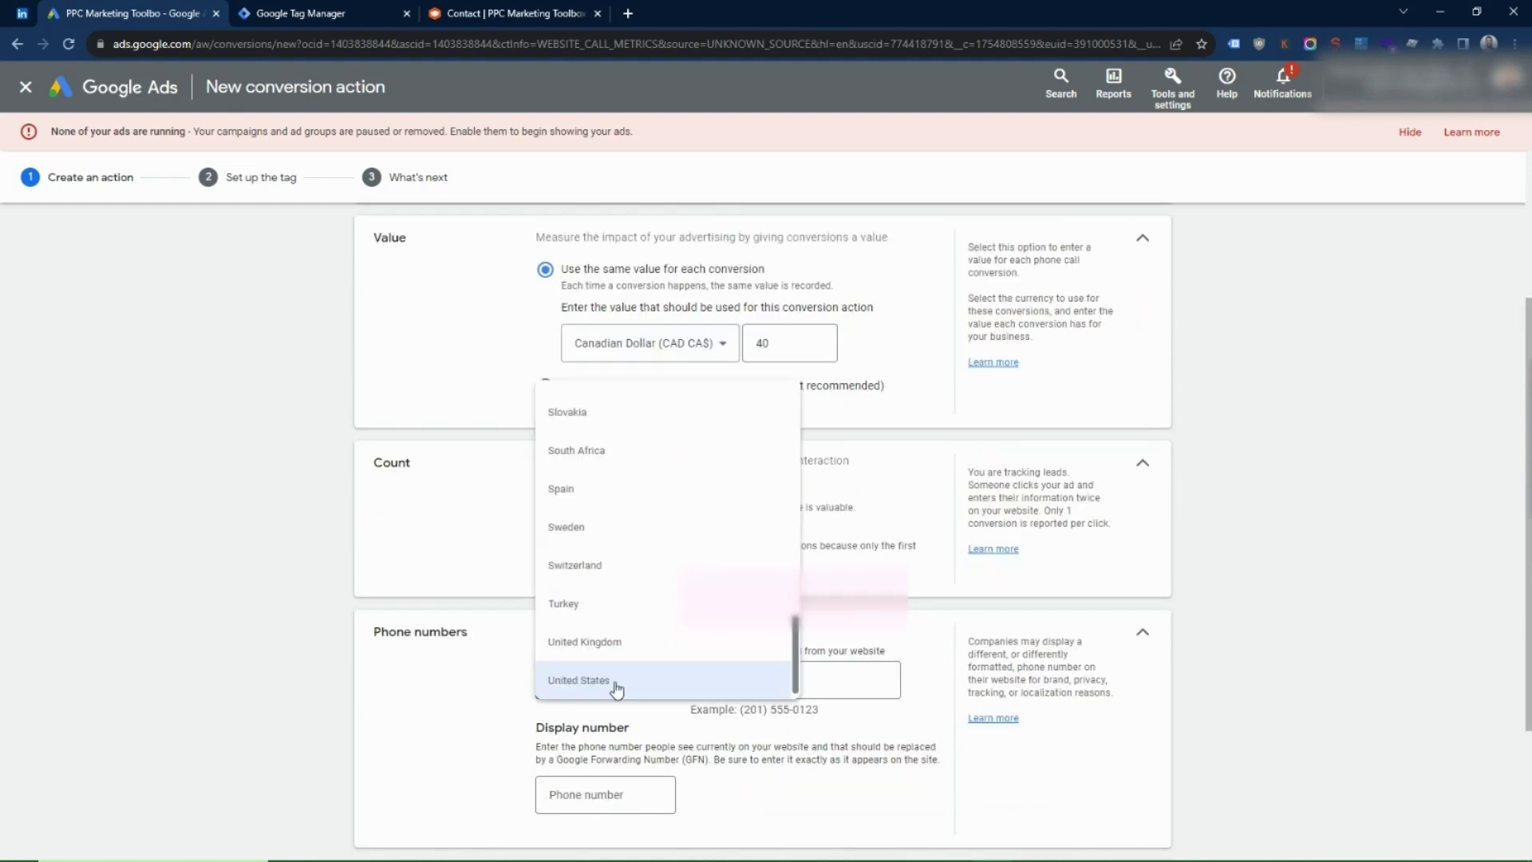
scroll(617, 679, up, 10)
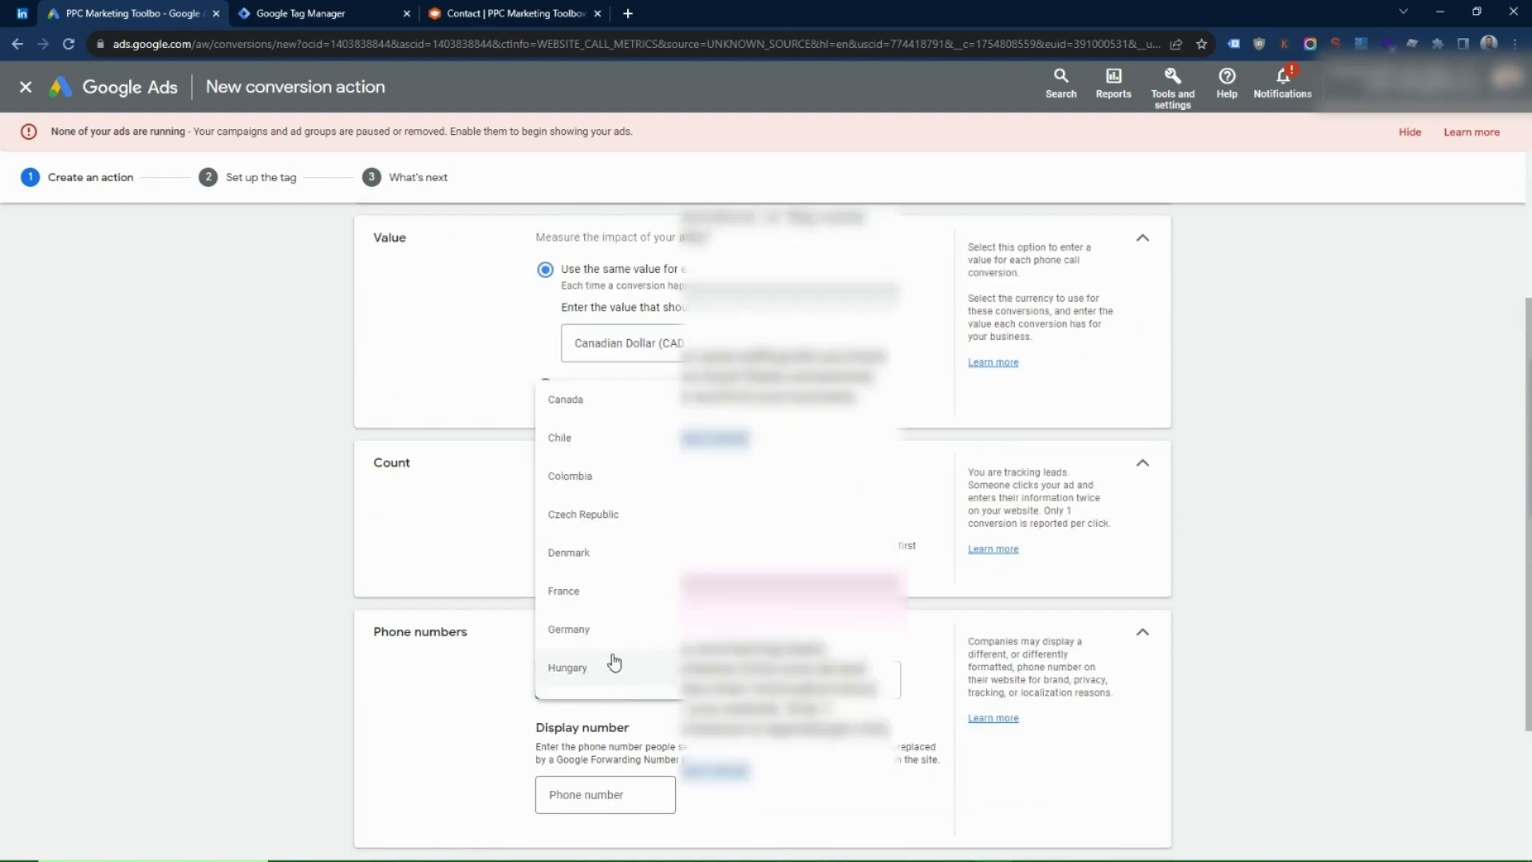
click(595, 412)
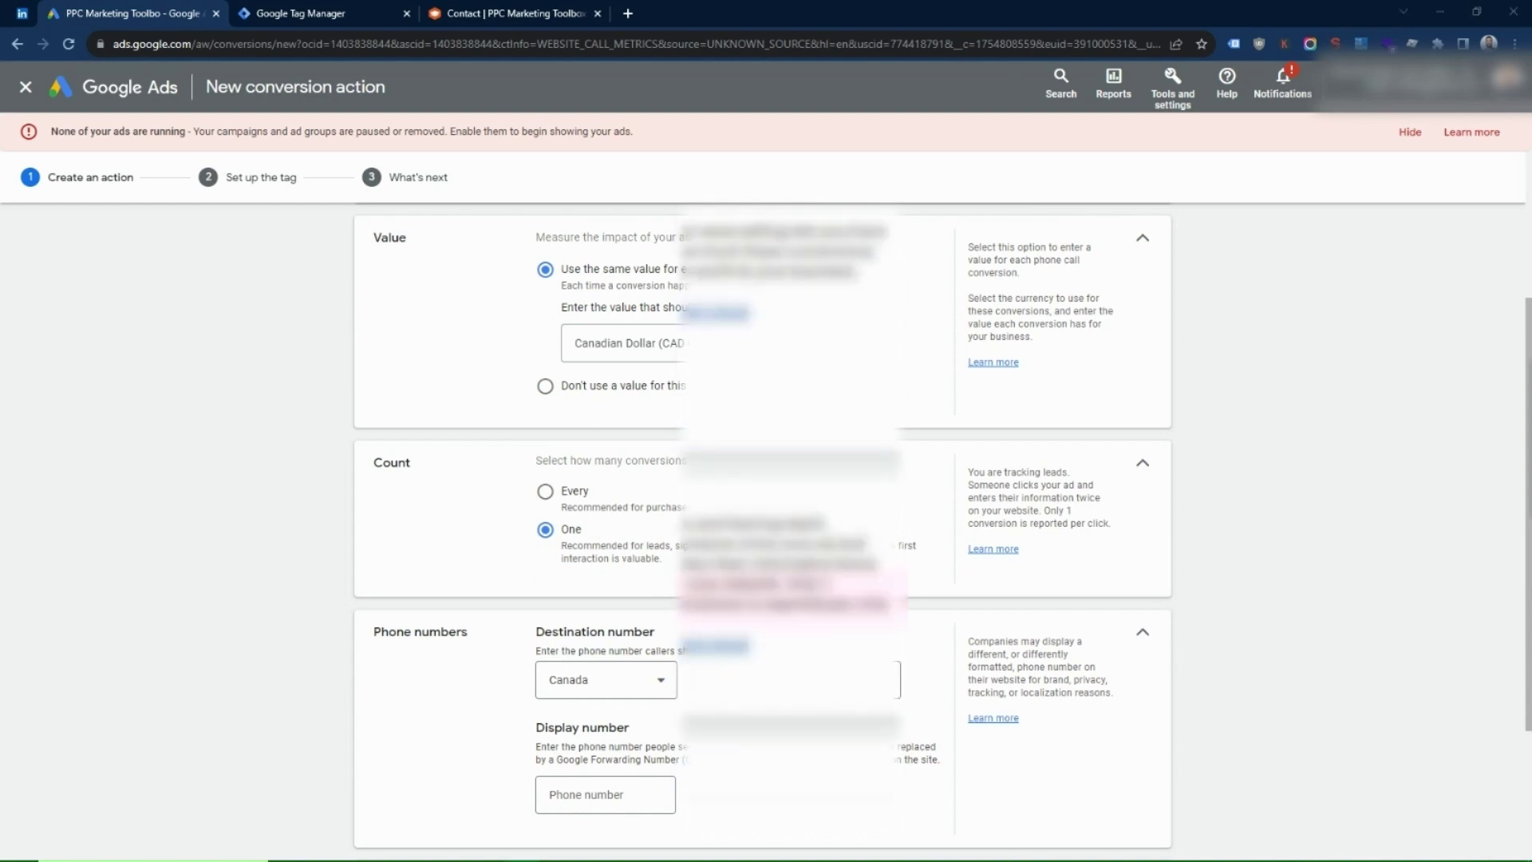
Copy the phone number shown on the website's contact page and enter it as the conversion action's display number.
click(572, 808)
scroll(572, 790, down, 1)
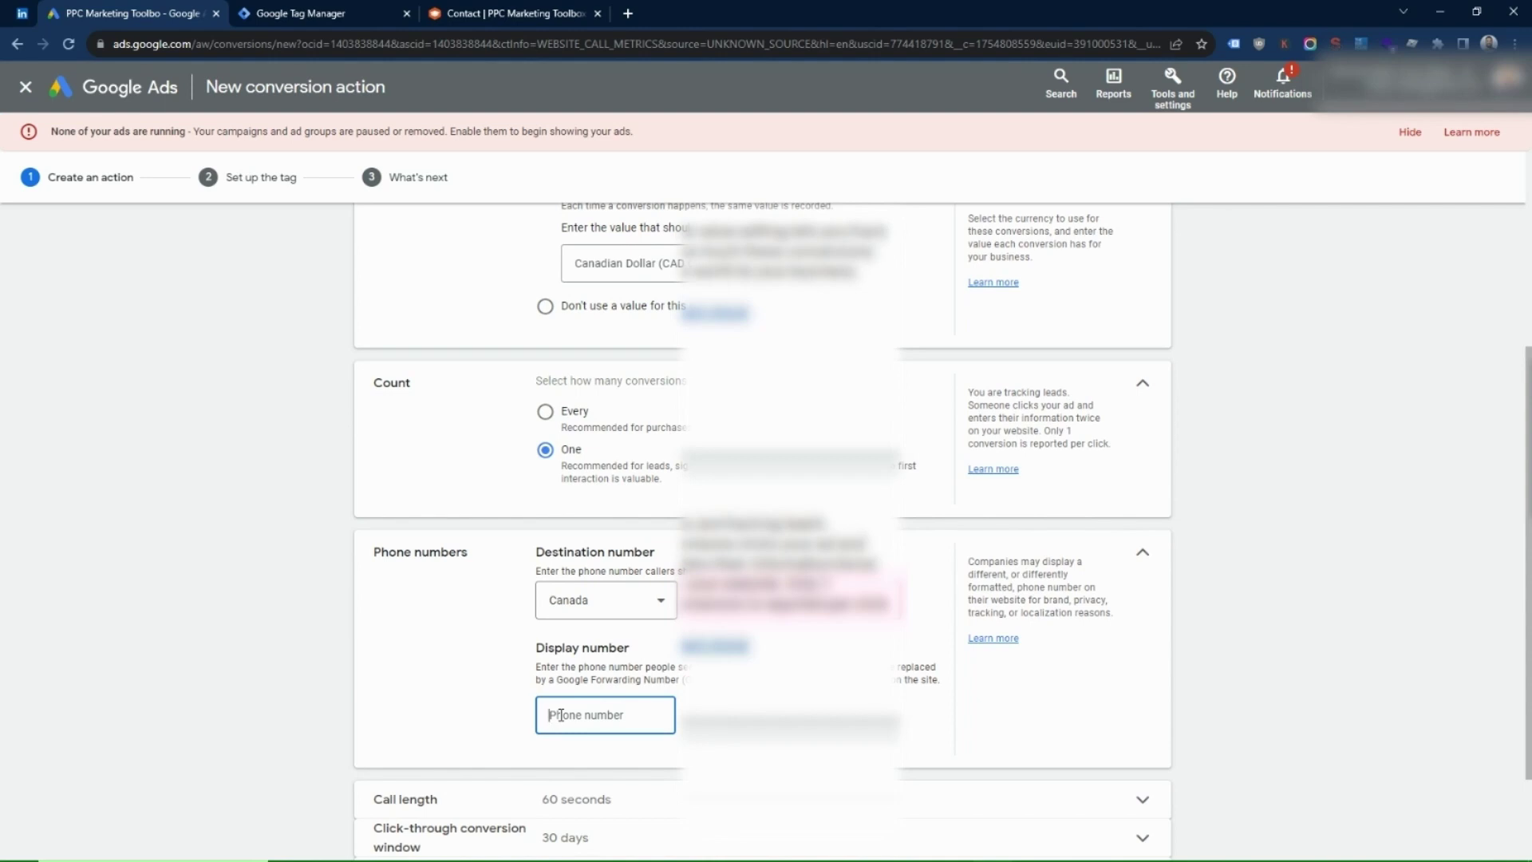
click(511, 12)
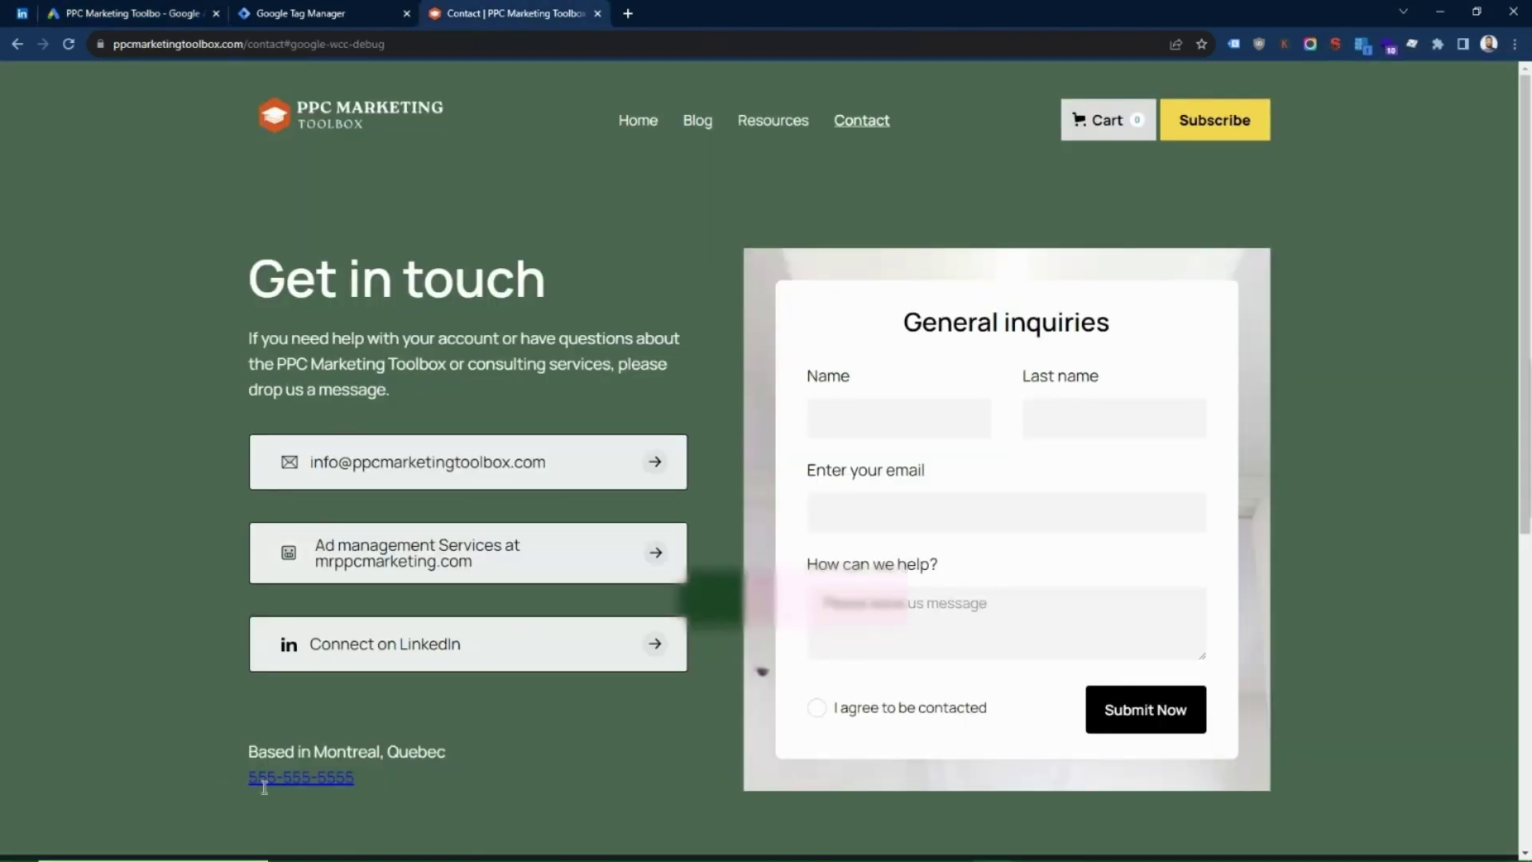
drag(236, 784, 357, 789)
key(ctrl+c)
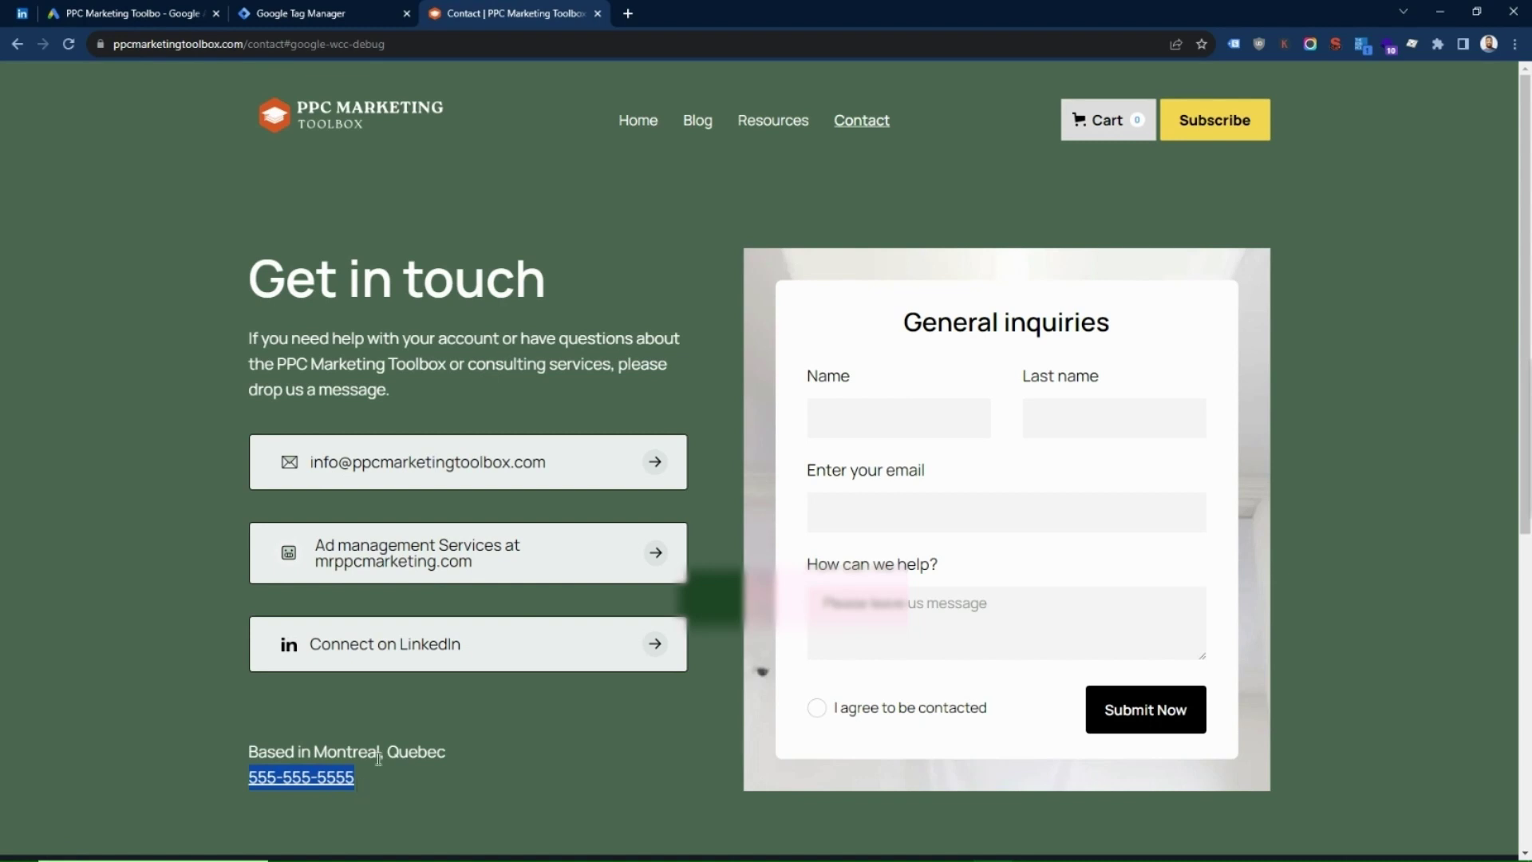
key(ctrl+shift+Tab)
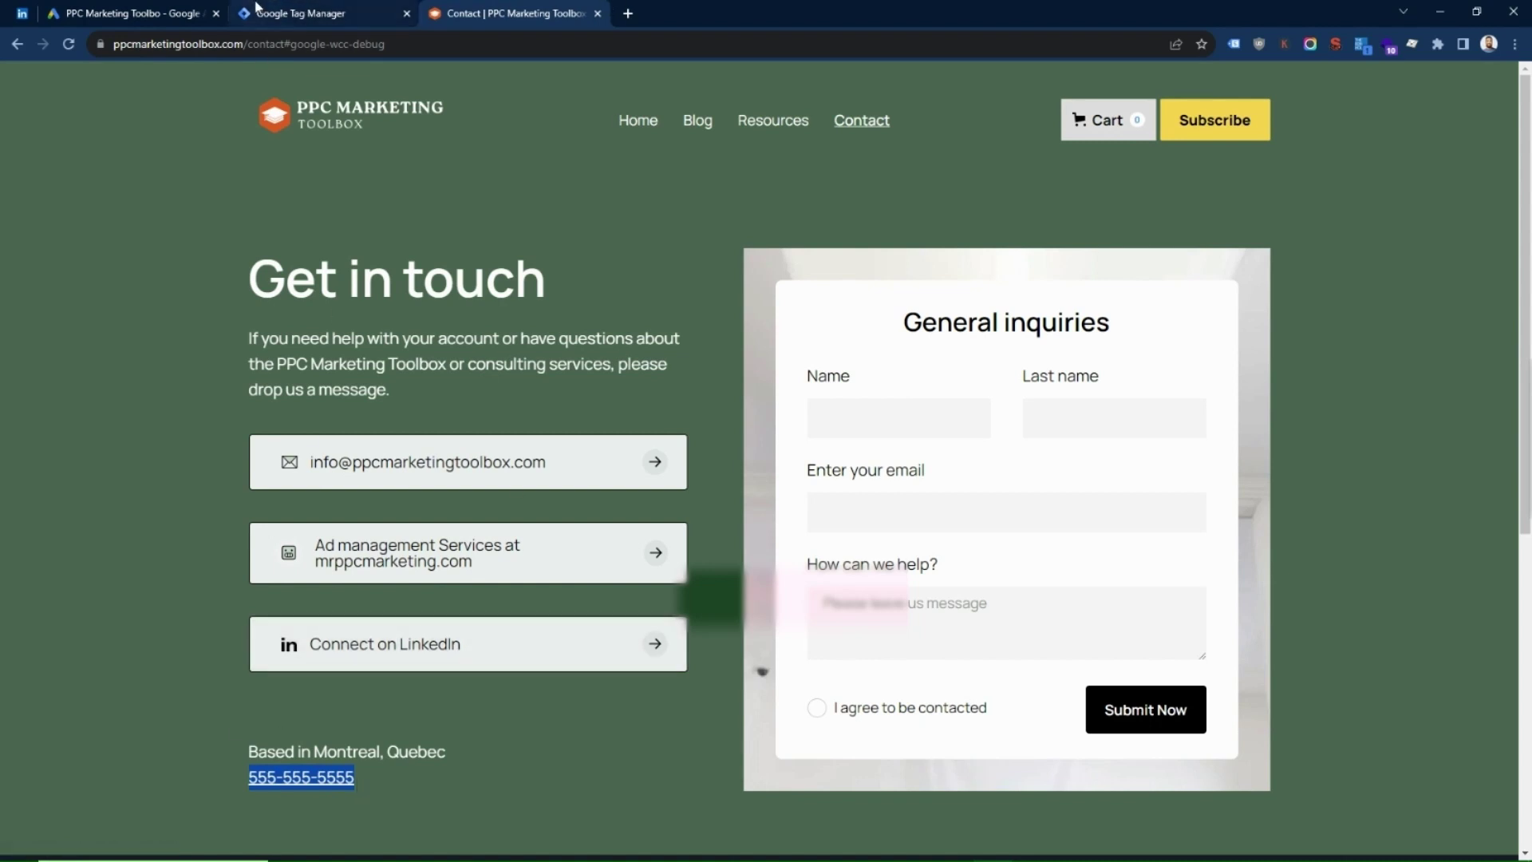
key(ctrl+shift+Tab)
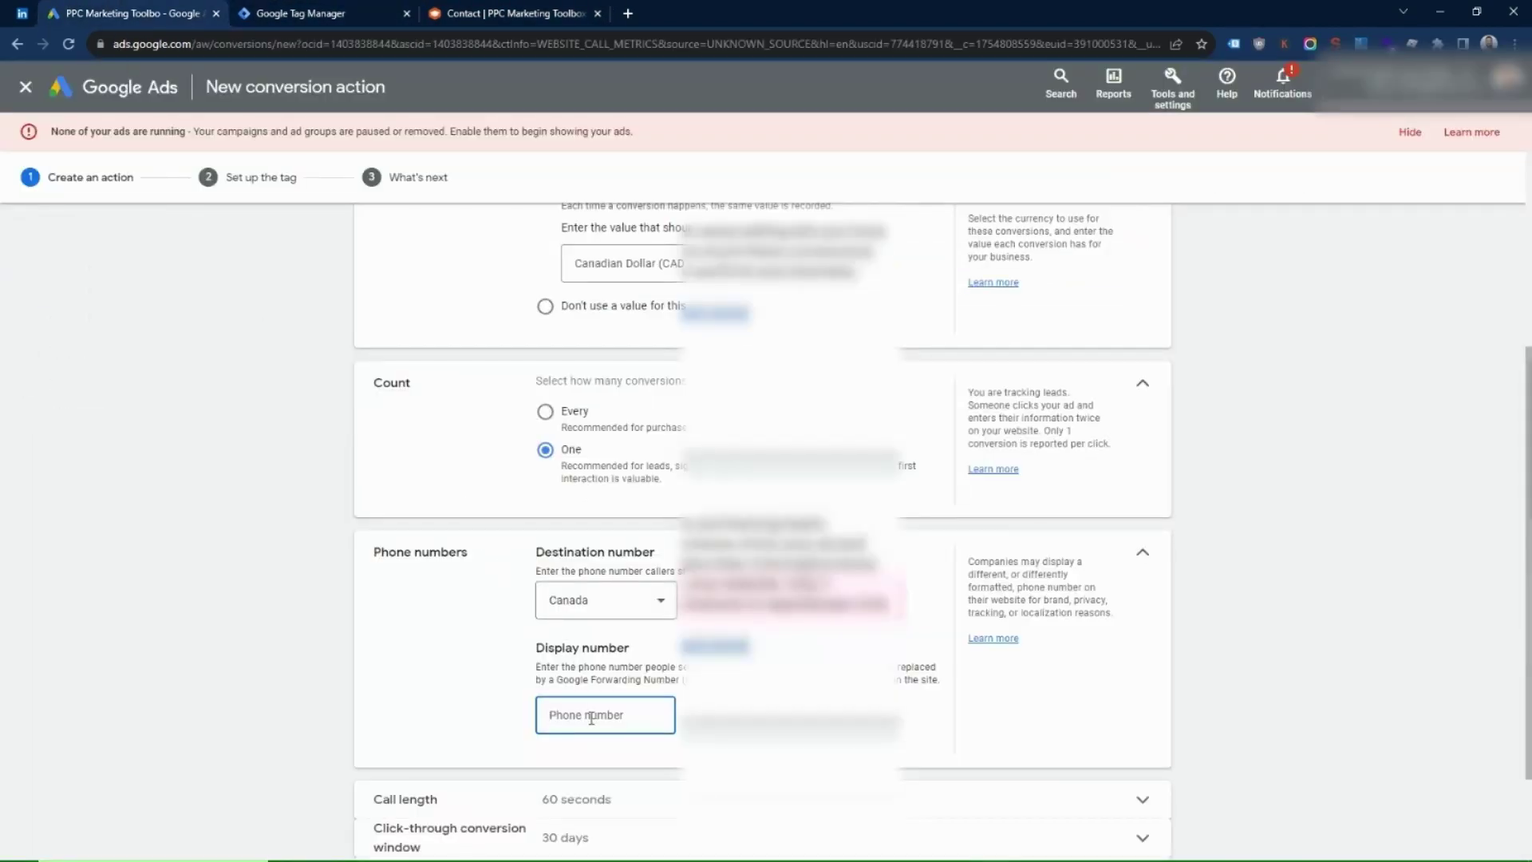
key(ctrl+v)
triple_click(601, 714)
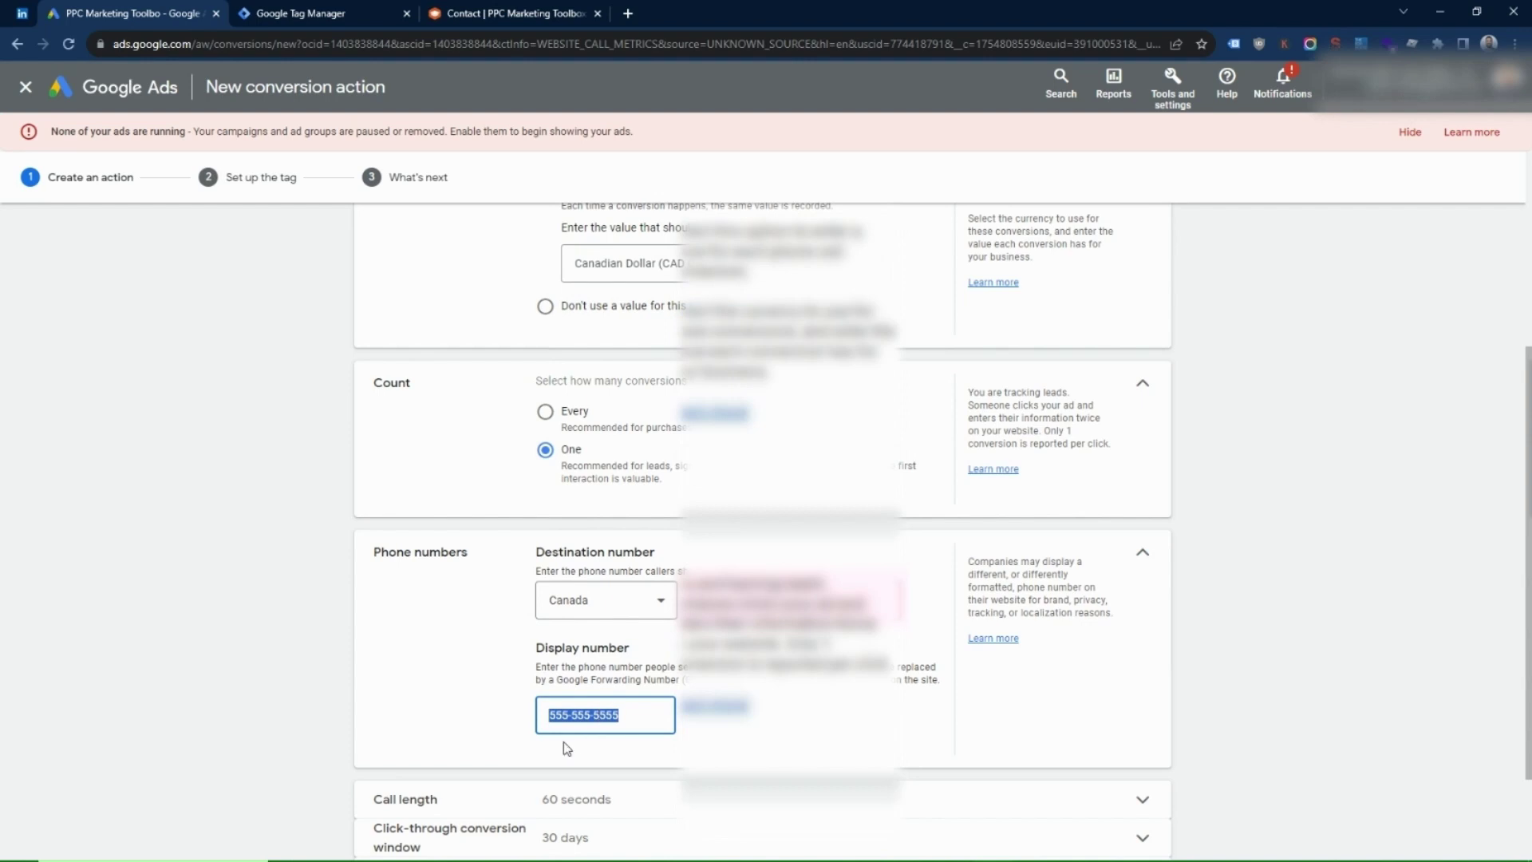
key(Tab)
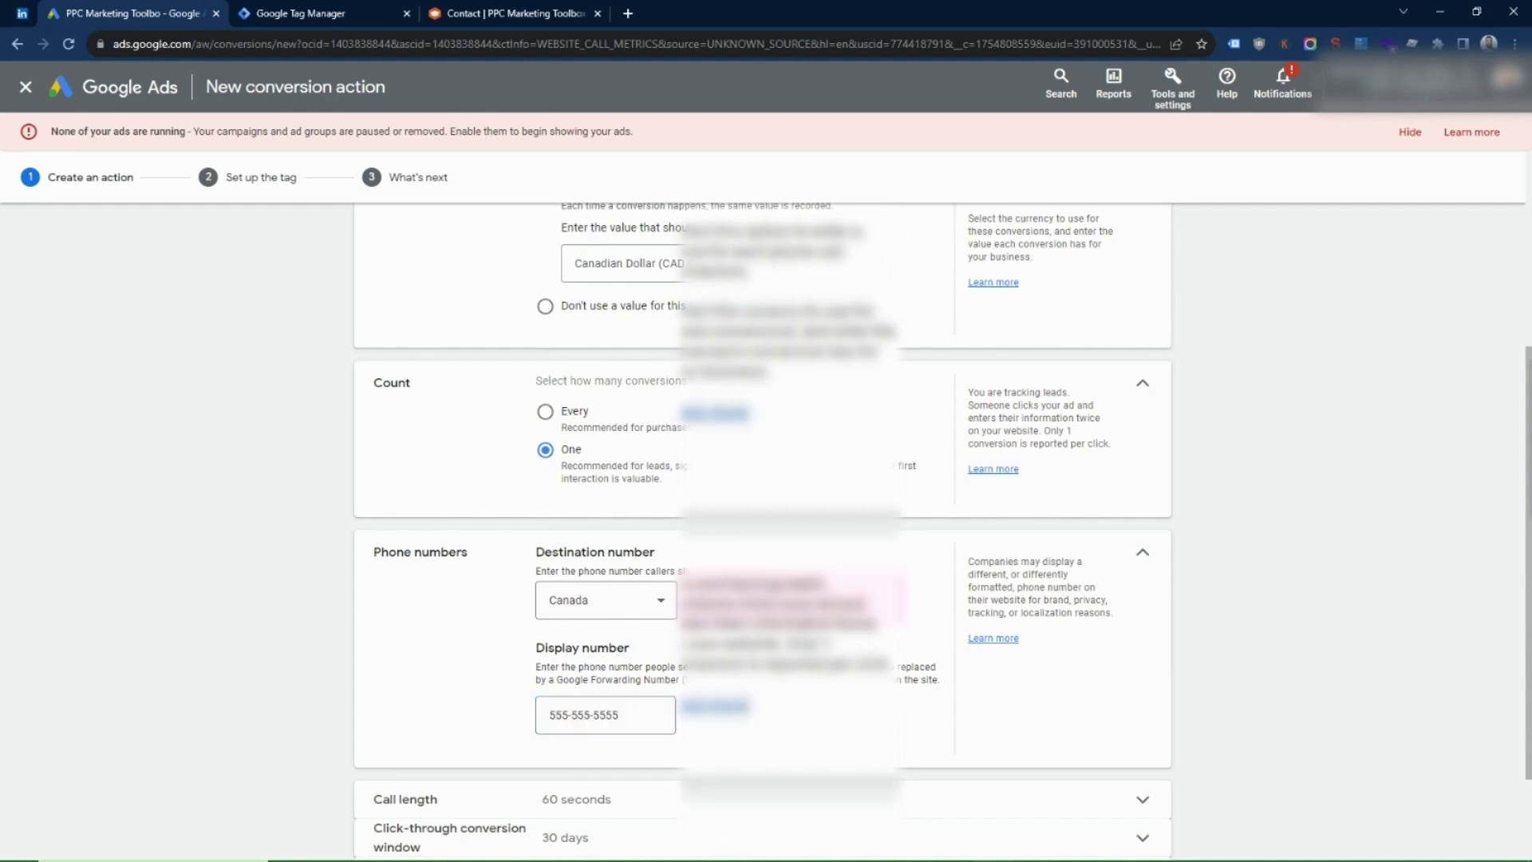
Create the conversion action and copy its conversion ID from the Google Tag Manager setup instructions.
scroll(503, 703, down, 1)
scroll(503, 702, down, 1)
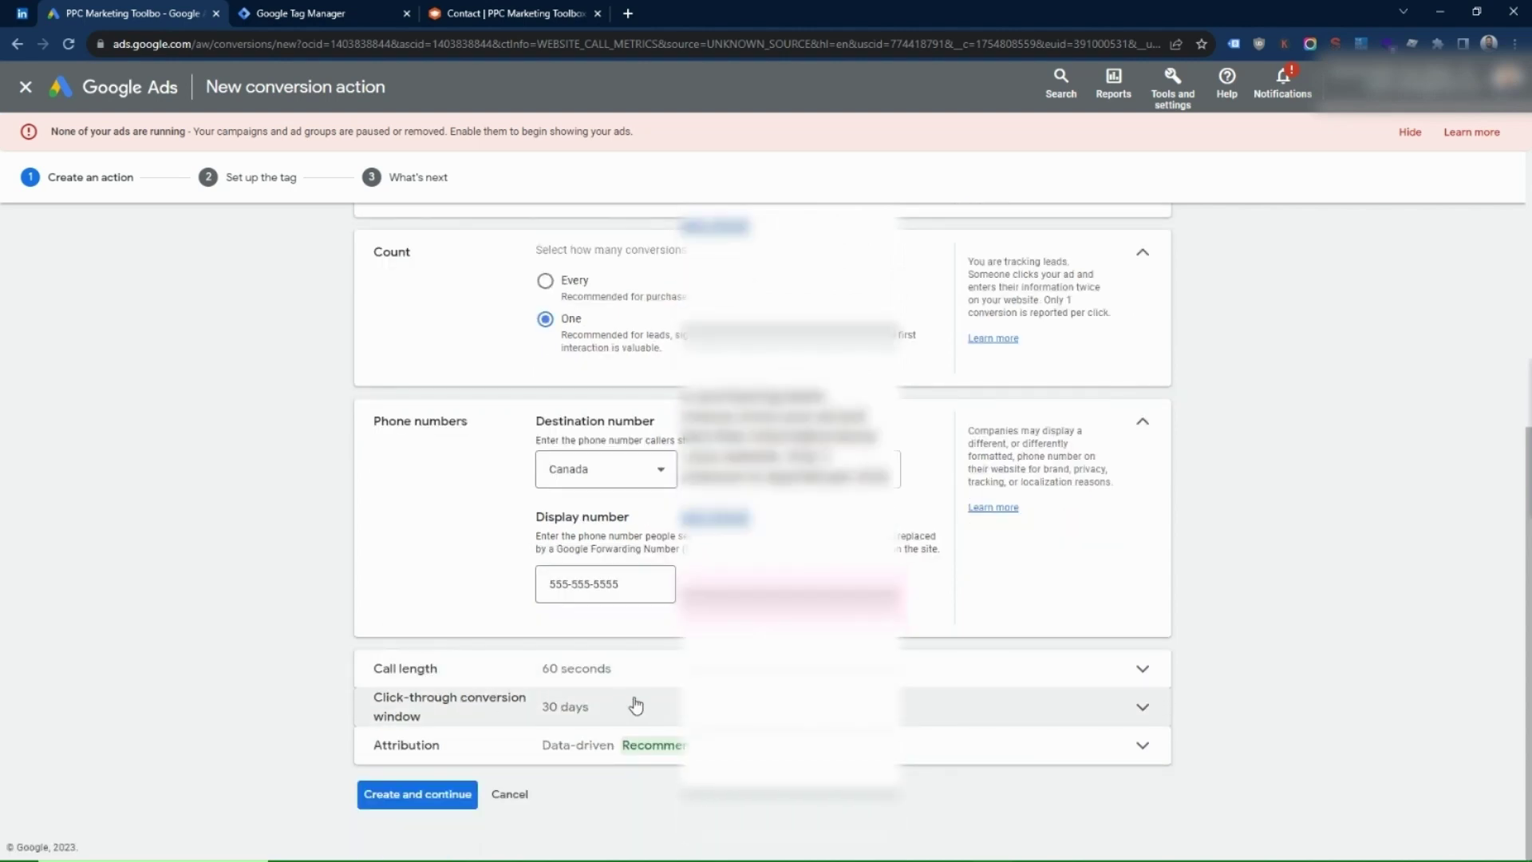
click(409, 806)
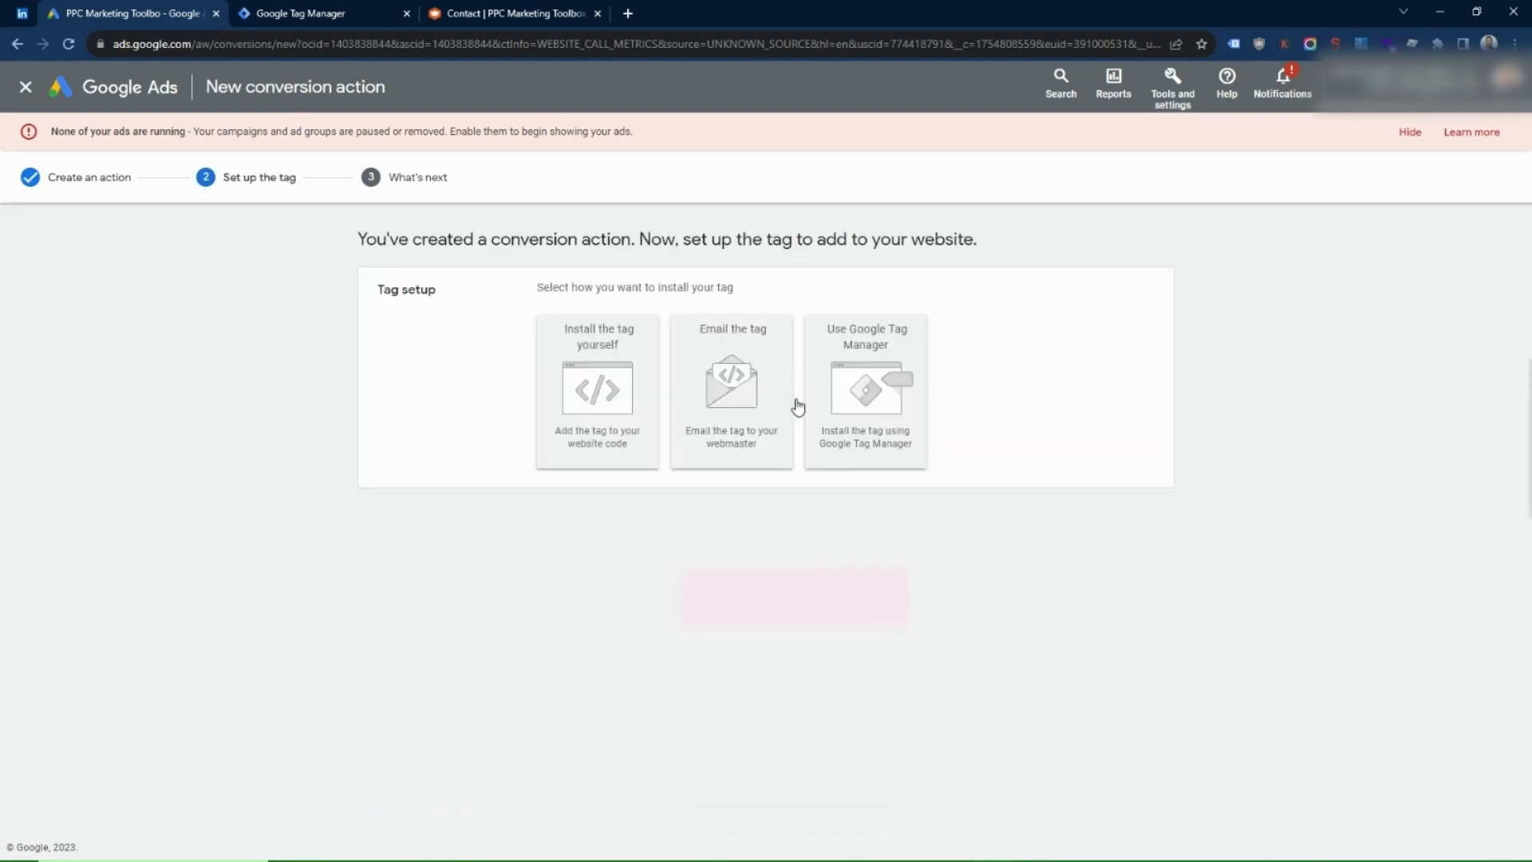
click(870, 379)
double_click(613, 445)
key(ctrl+c)
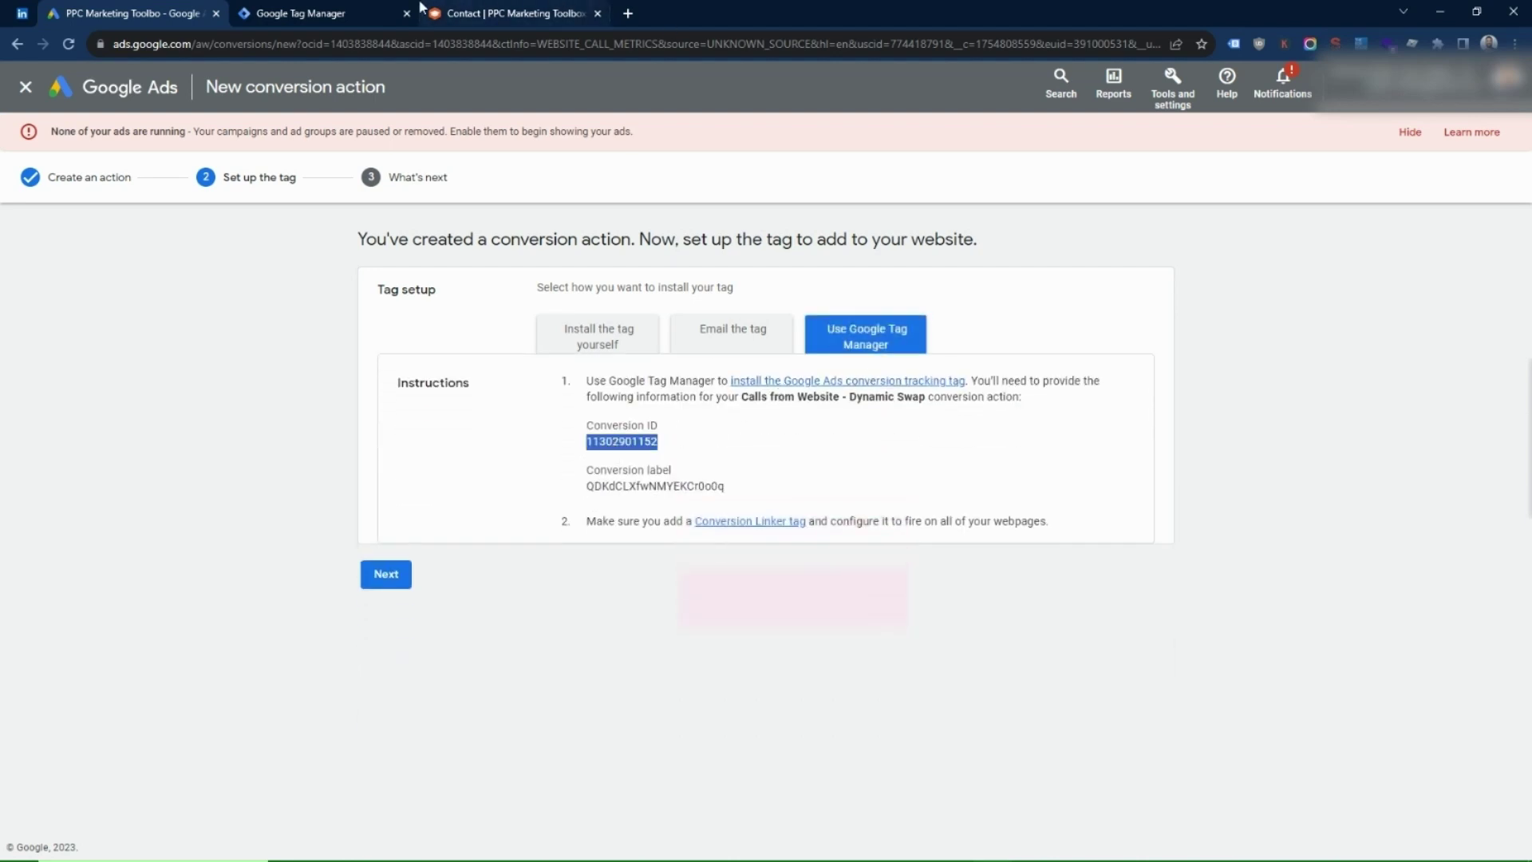
Switch to Google Tag Manager and start a new tag named Calls from Website - Dynamic Swap.
click(363, 11)
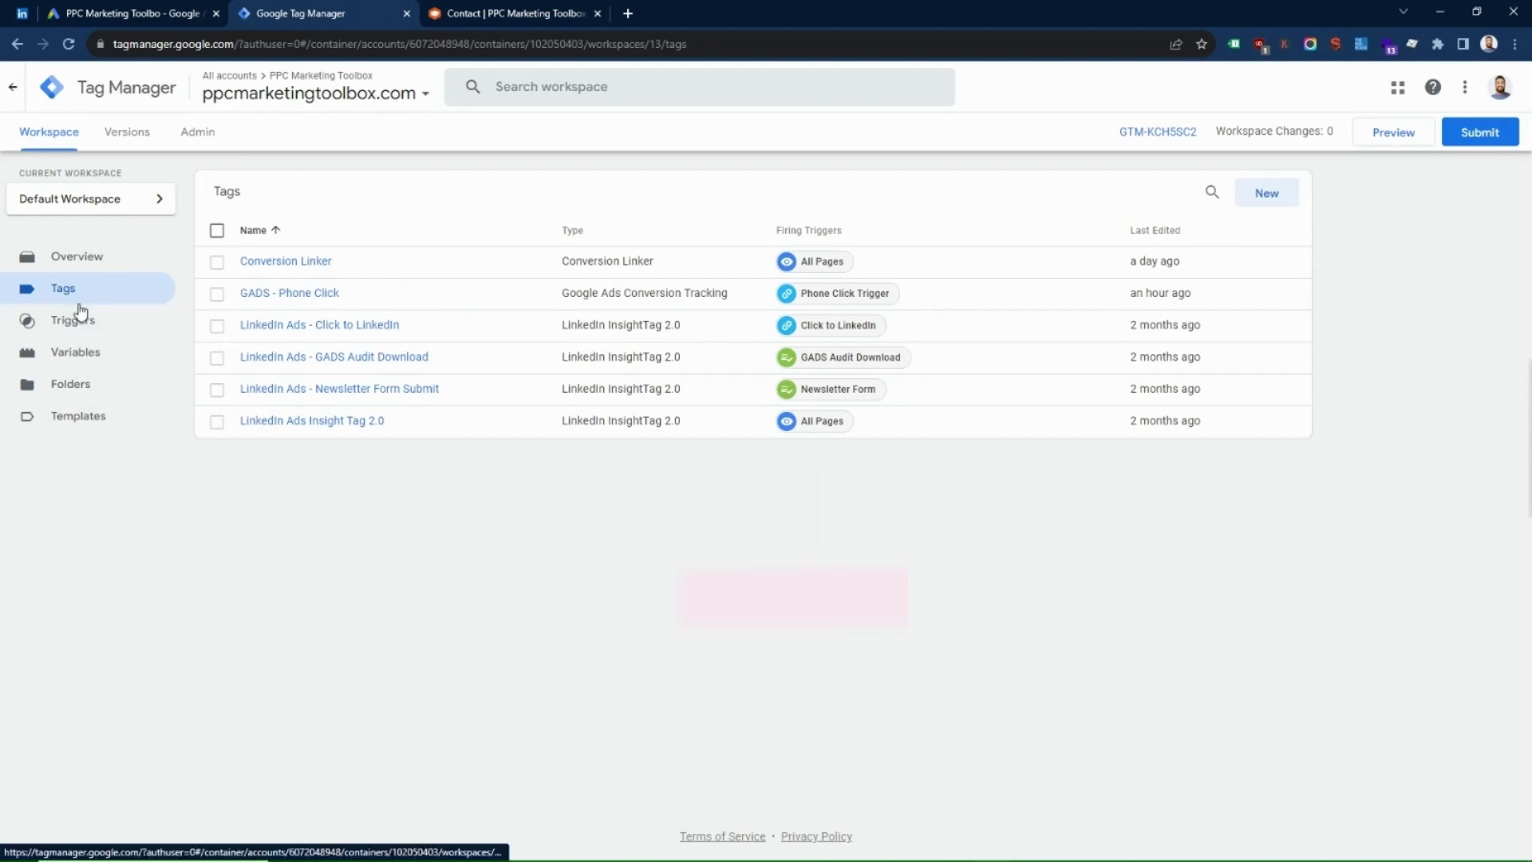
click(1276, 194)
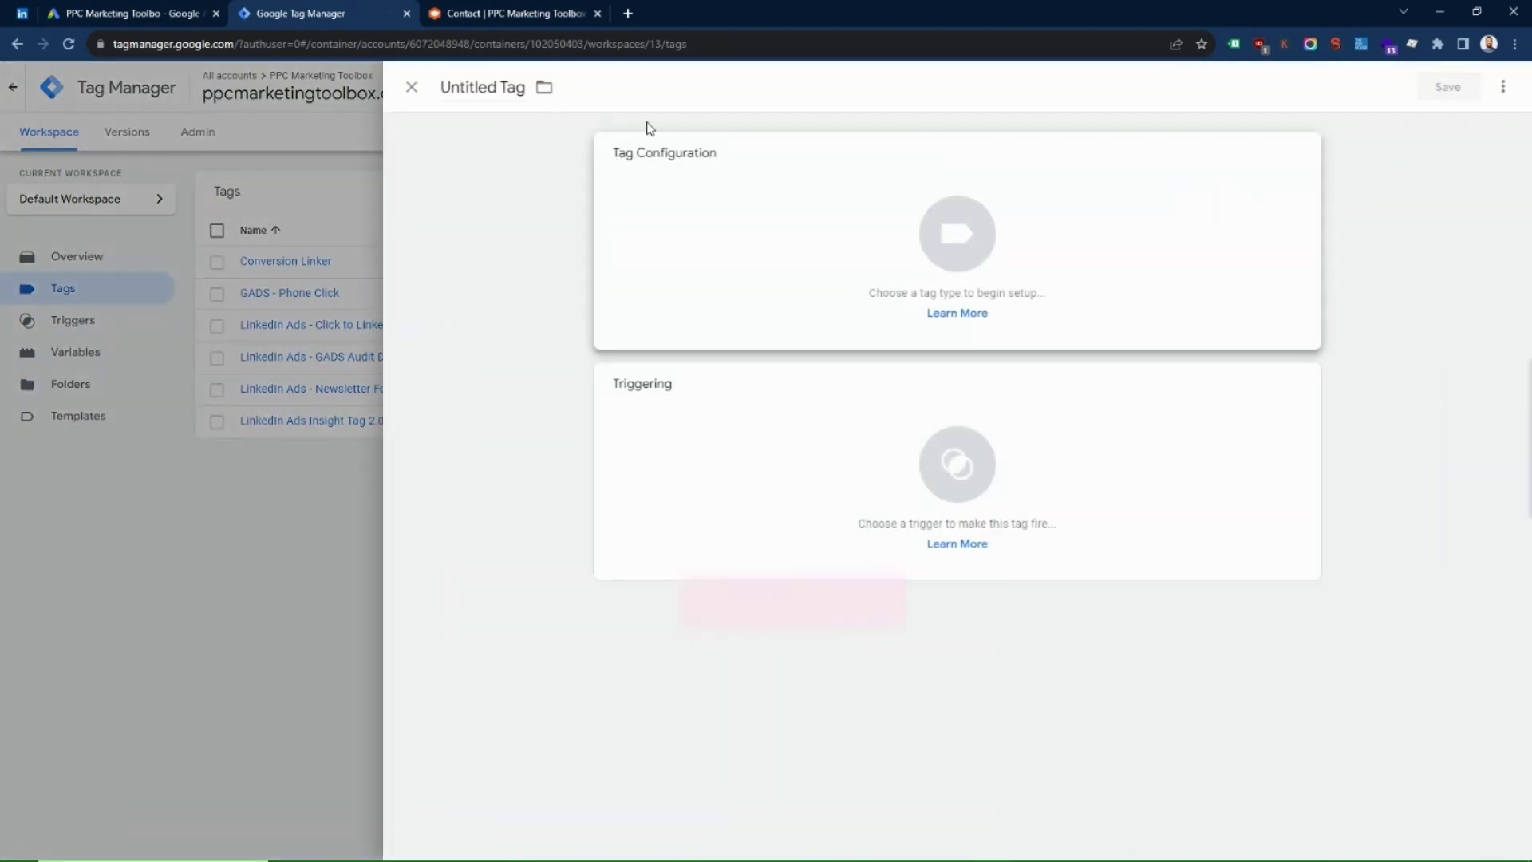
click(502, 87)
text(Calls from Webs)
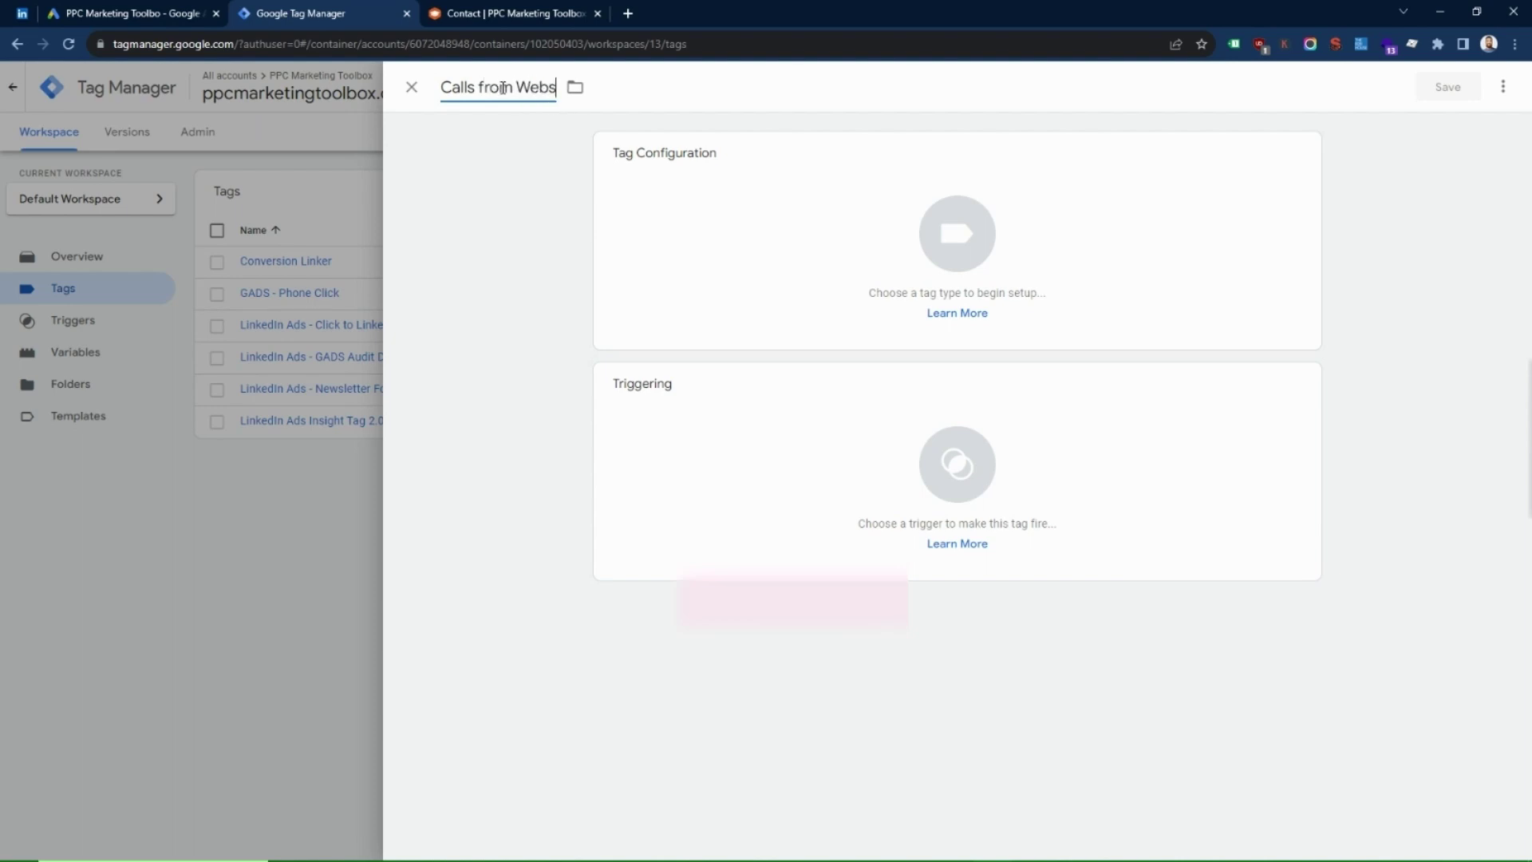
text(ite - Dynamic)
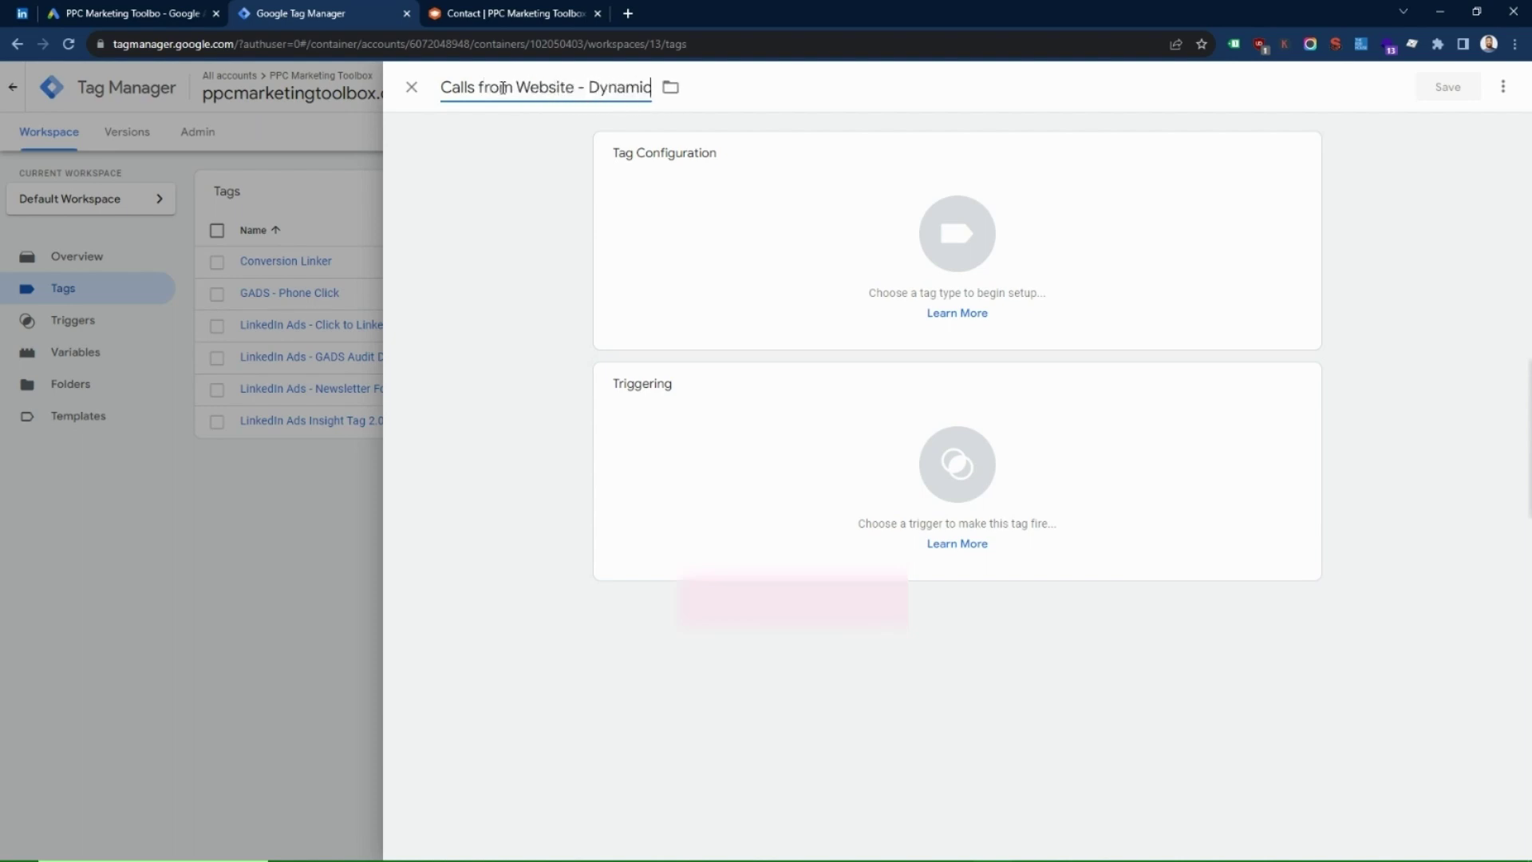
text( Swap)
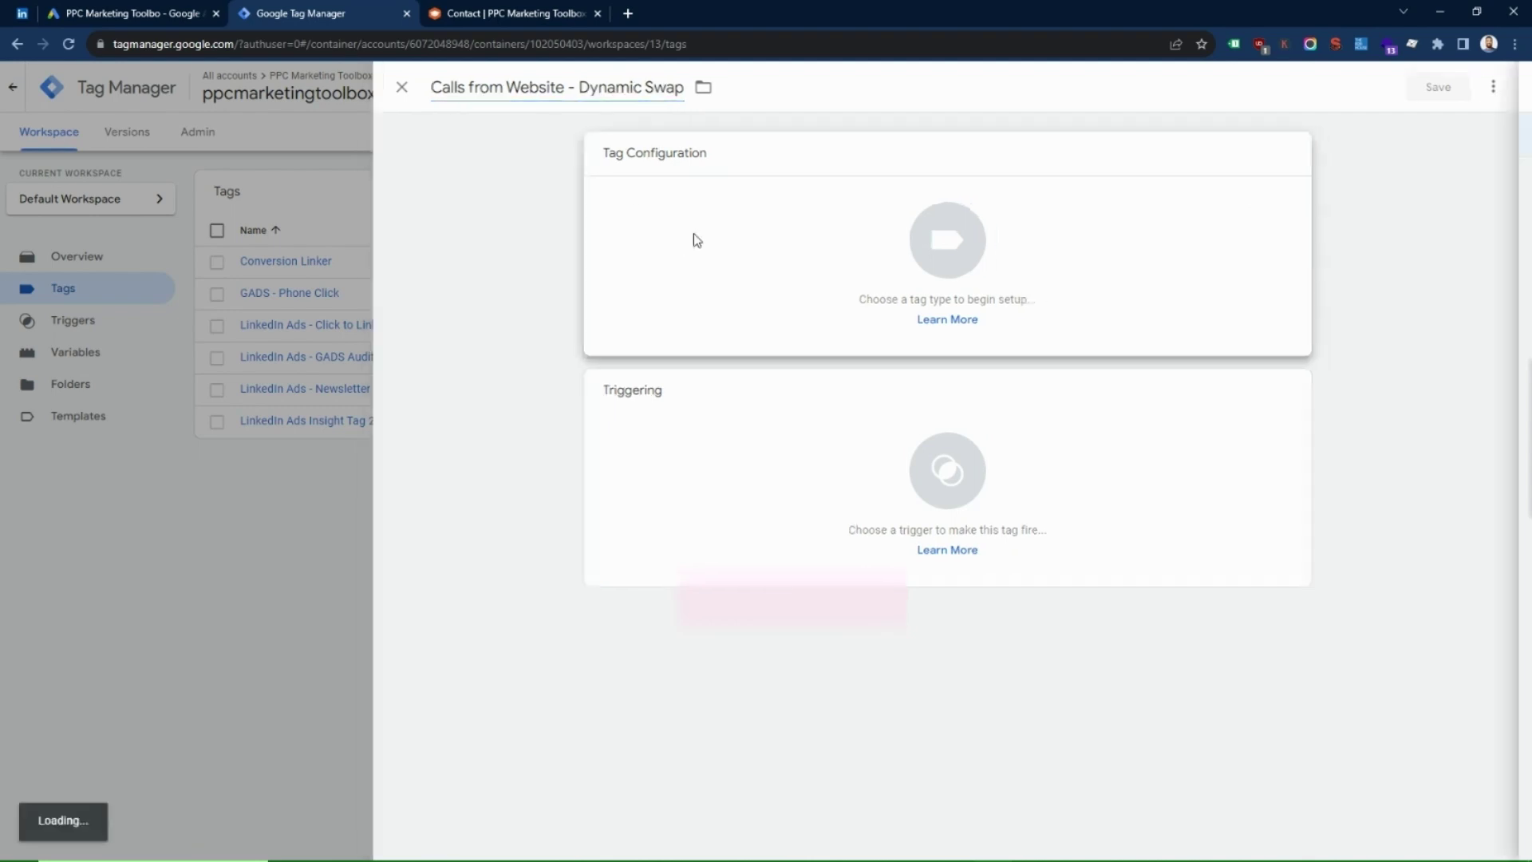
Search the tag types for call and set the tag type to Google Ads Calls from Website Conversion.
click(694, 239)
click(1481, 90)
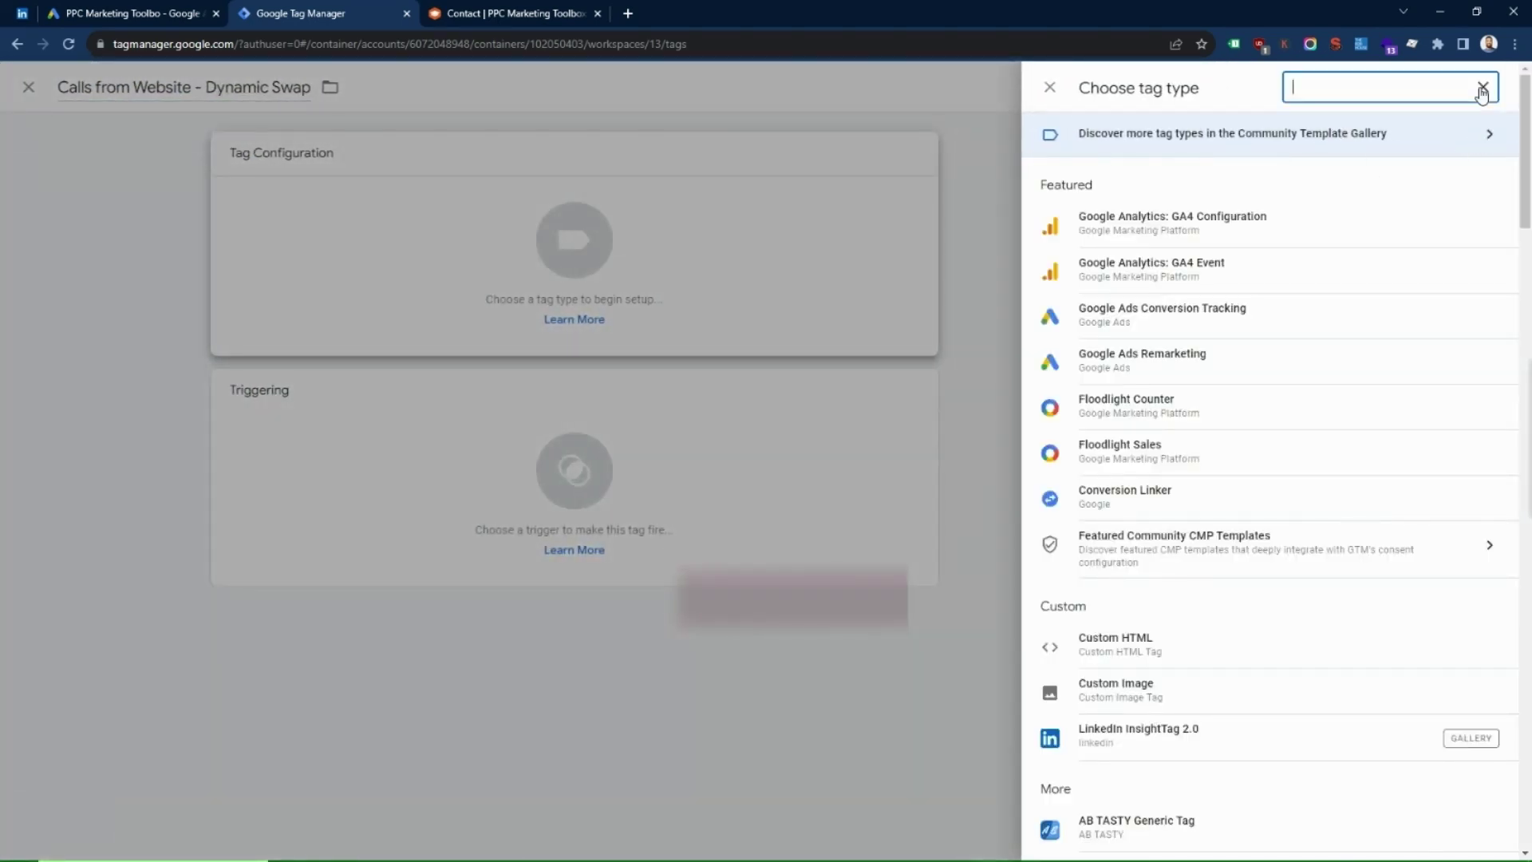
text(call)
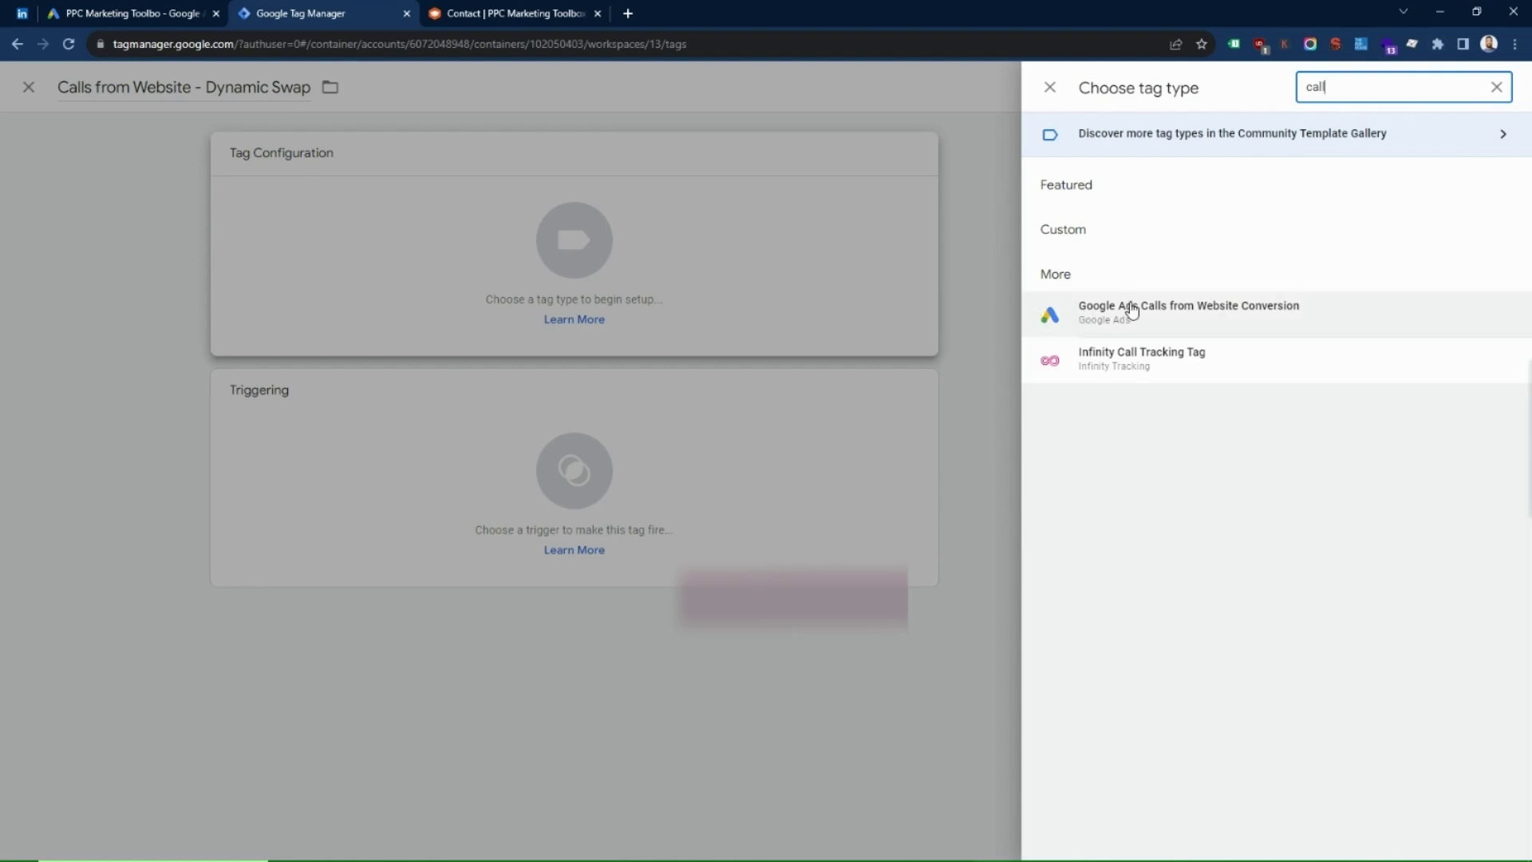
click(1231, 306)
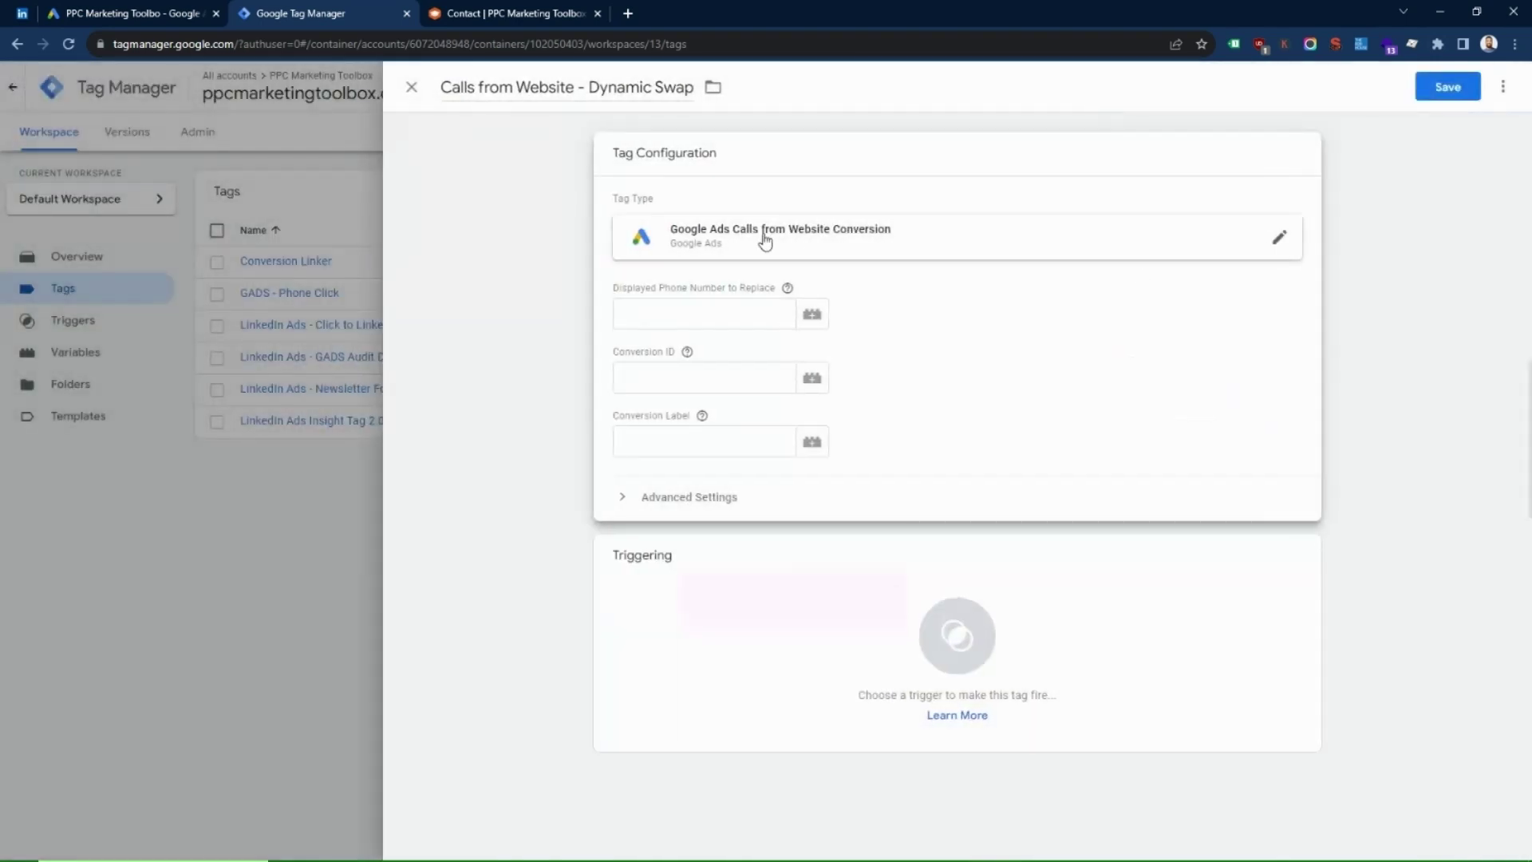
Paste the copied conversion ID into the tag's Conversion ID setting.
click(670, 319)
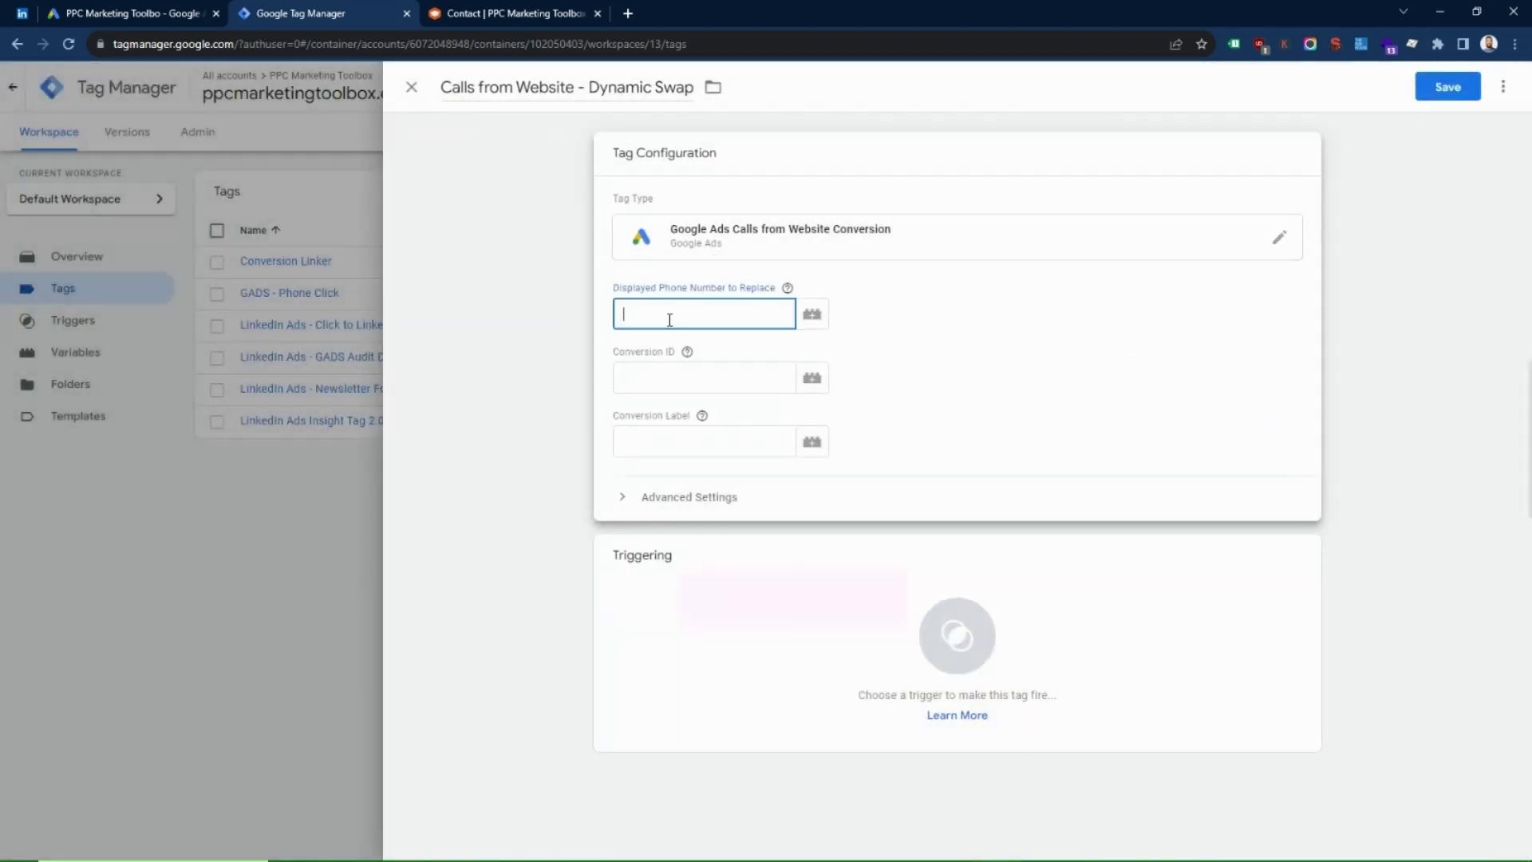
click(671, 372)
key(ctrl+v)
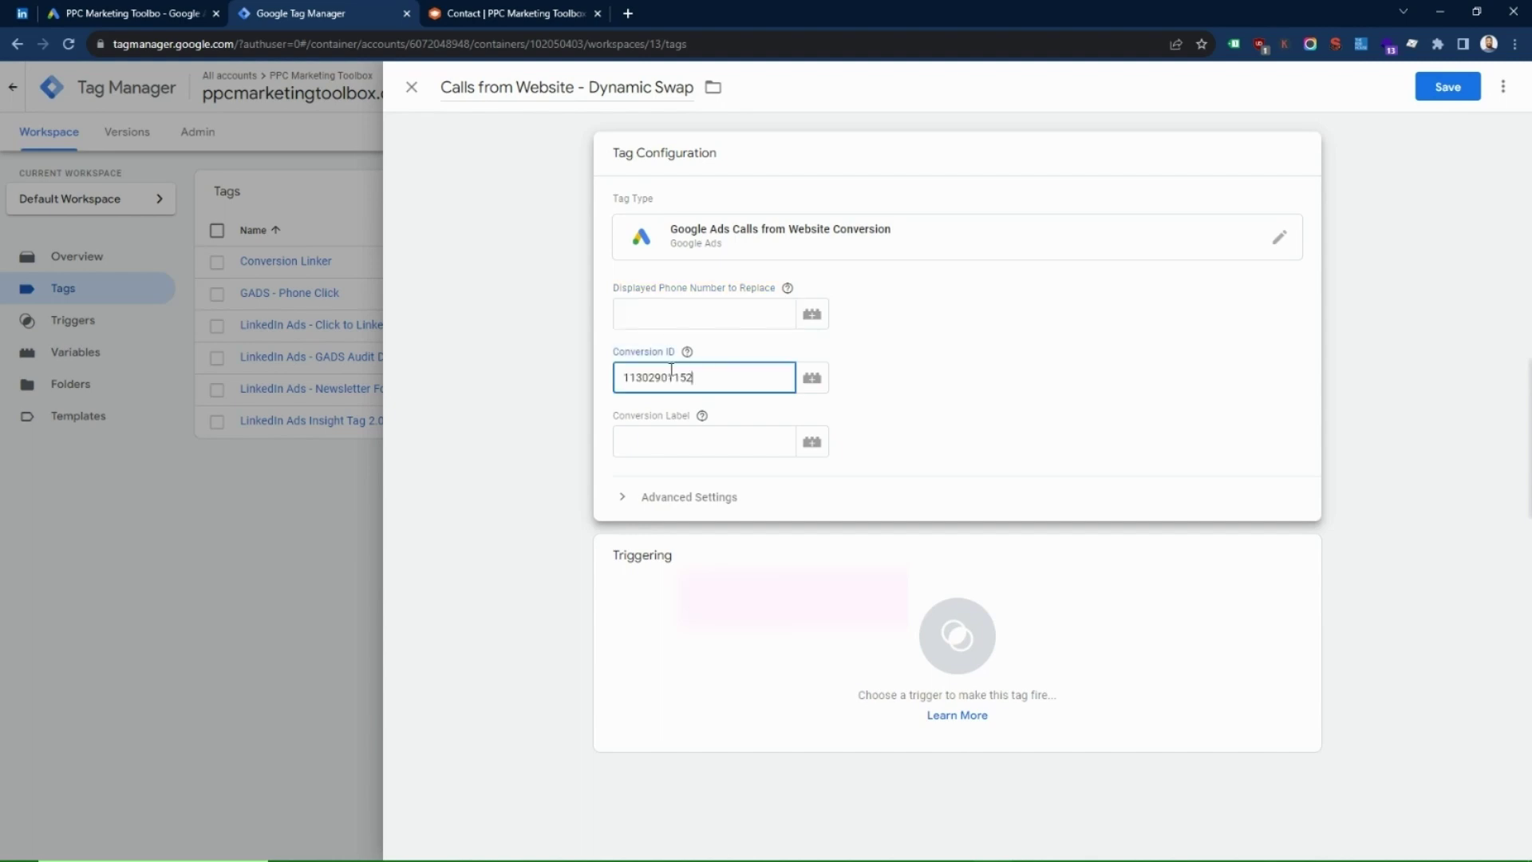
Switch to Google Ads, copy the conversion label and finish the conversion action setup.
click(145, 15)
click(609, 491)
double_click(604, 484)
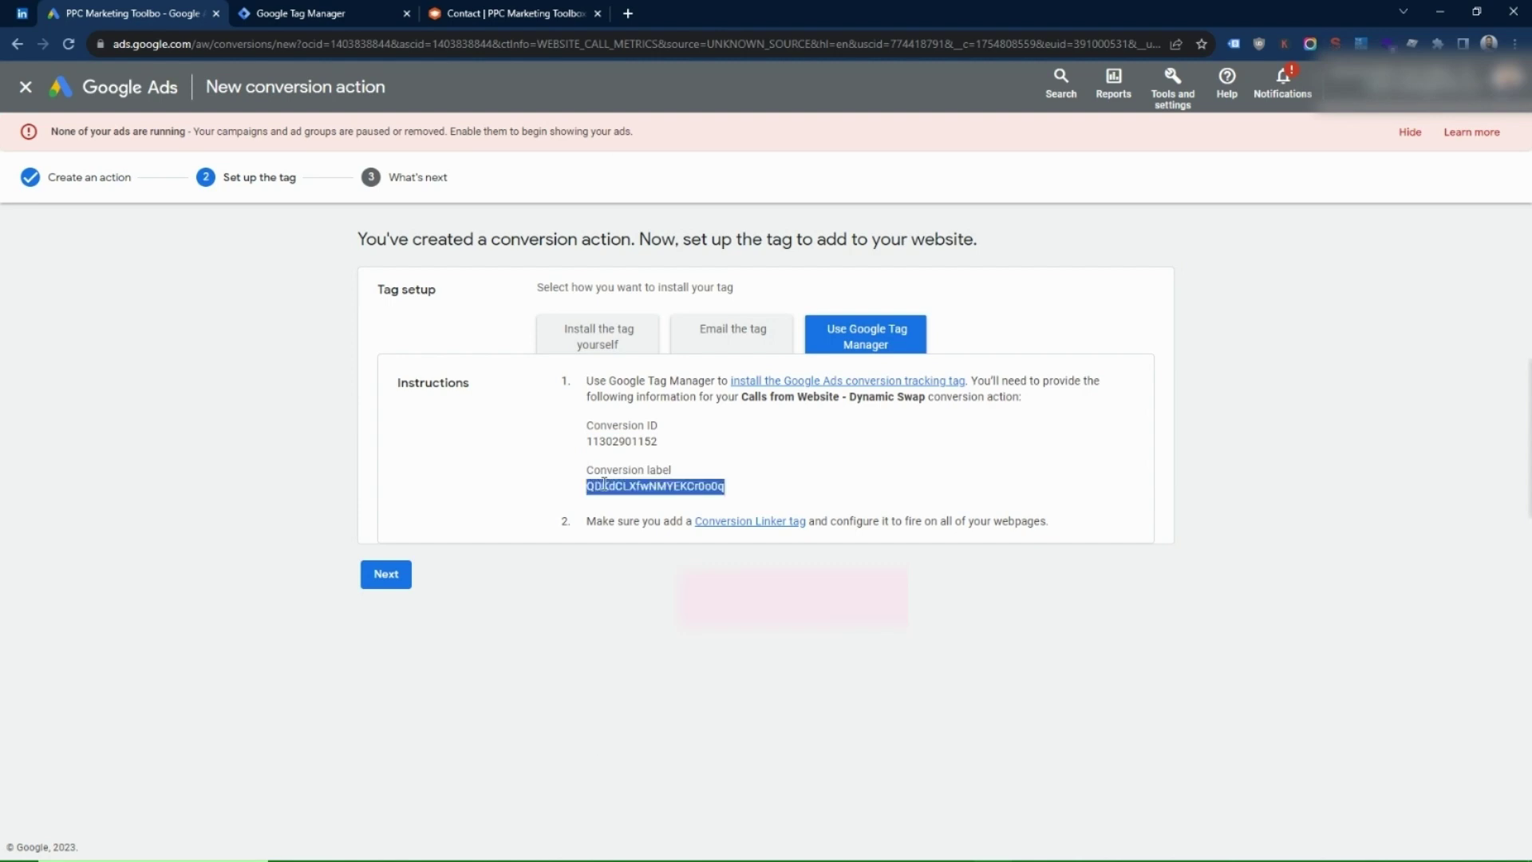
click(385, 575)
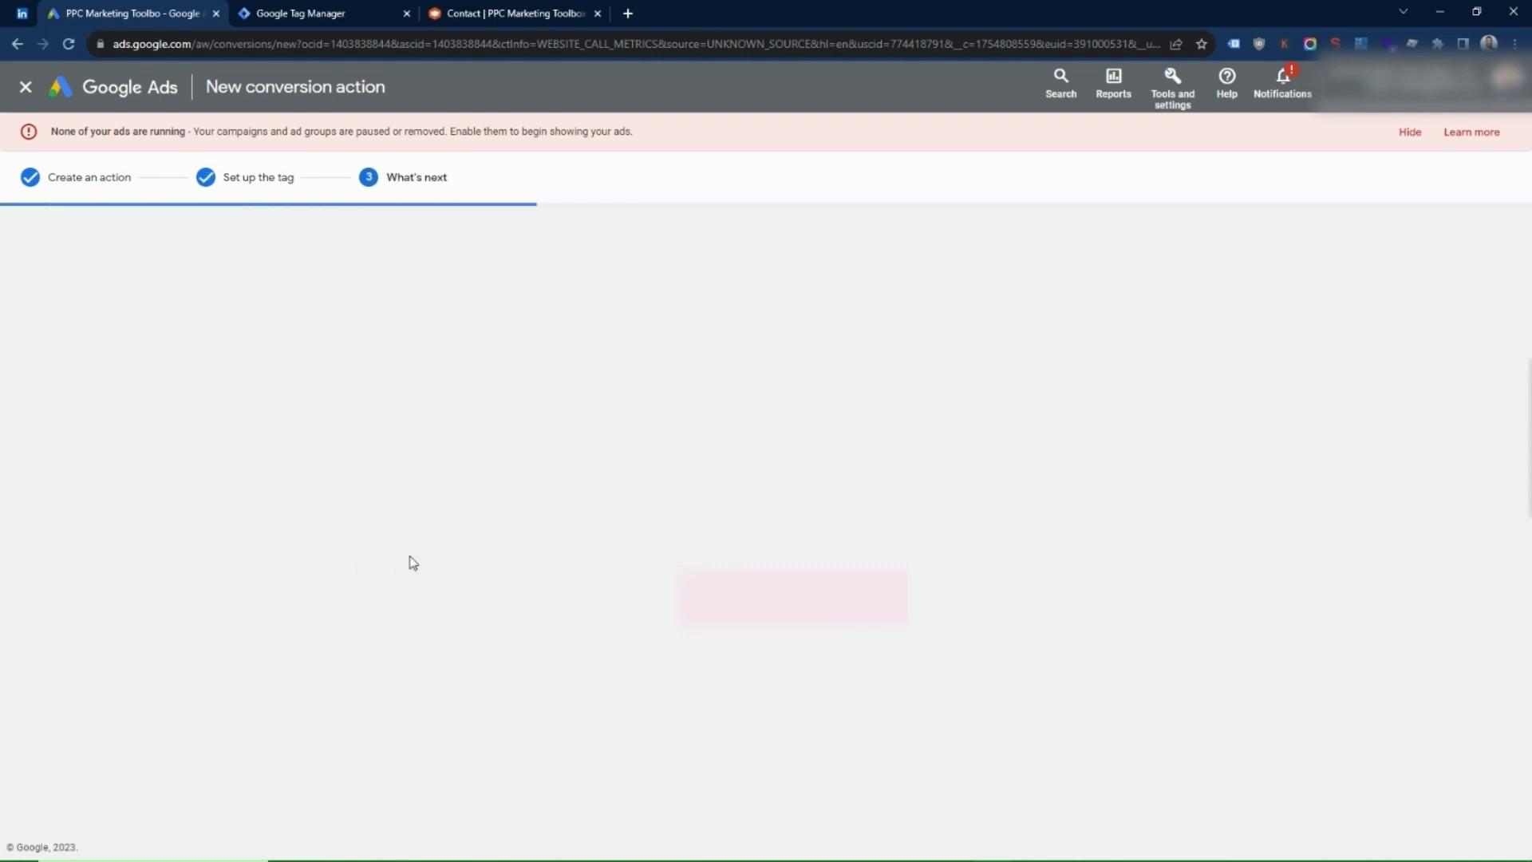
click(384, 580)
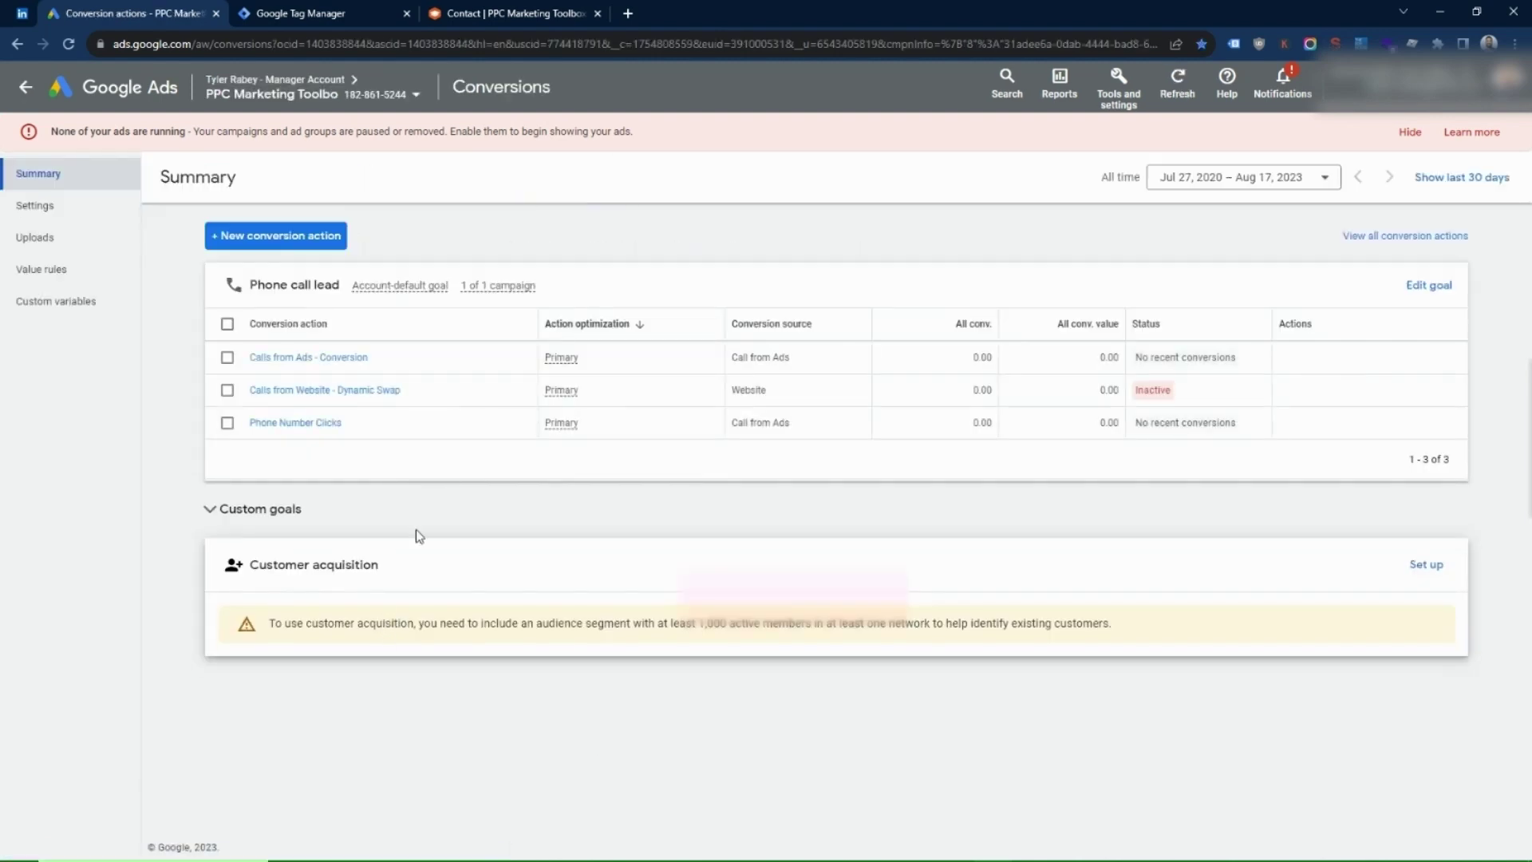
Return to Google Tag Manager and paste the copied conversion label into the tag's Conversion Label setting.
click(234, 12)
click(645, 440)
text(QDK5CLXfwNMYEKCr0o0g)
Copy the phone number from the website's contact page into the tag's Displayed Phone Number to Replace setting.
click(711, 314)
click(479, 12)
drag(382, 752, 252, 790)
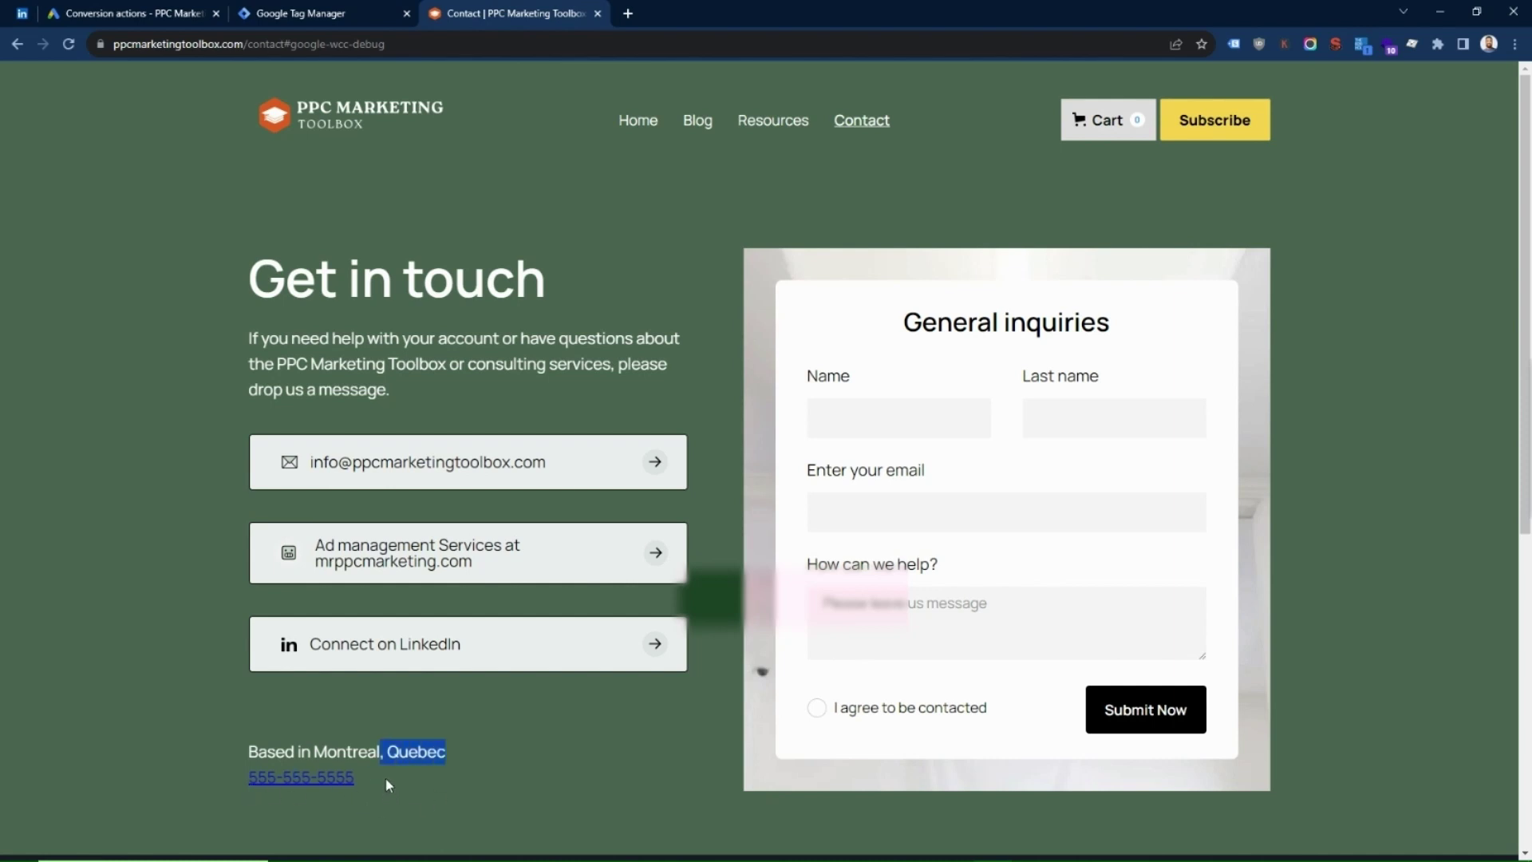
drag(223, 791, 369, 789)
key(ctrl+c)
click(319, 13)
click(707, 318)
key(ctrl+v)
Set the tag to fire on the All Pages trigger and save it.
click(733, 638)
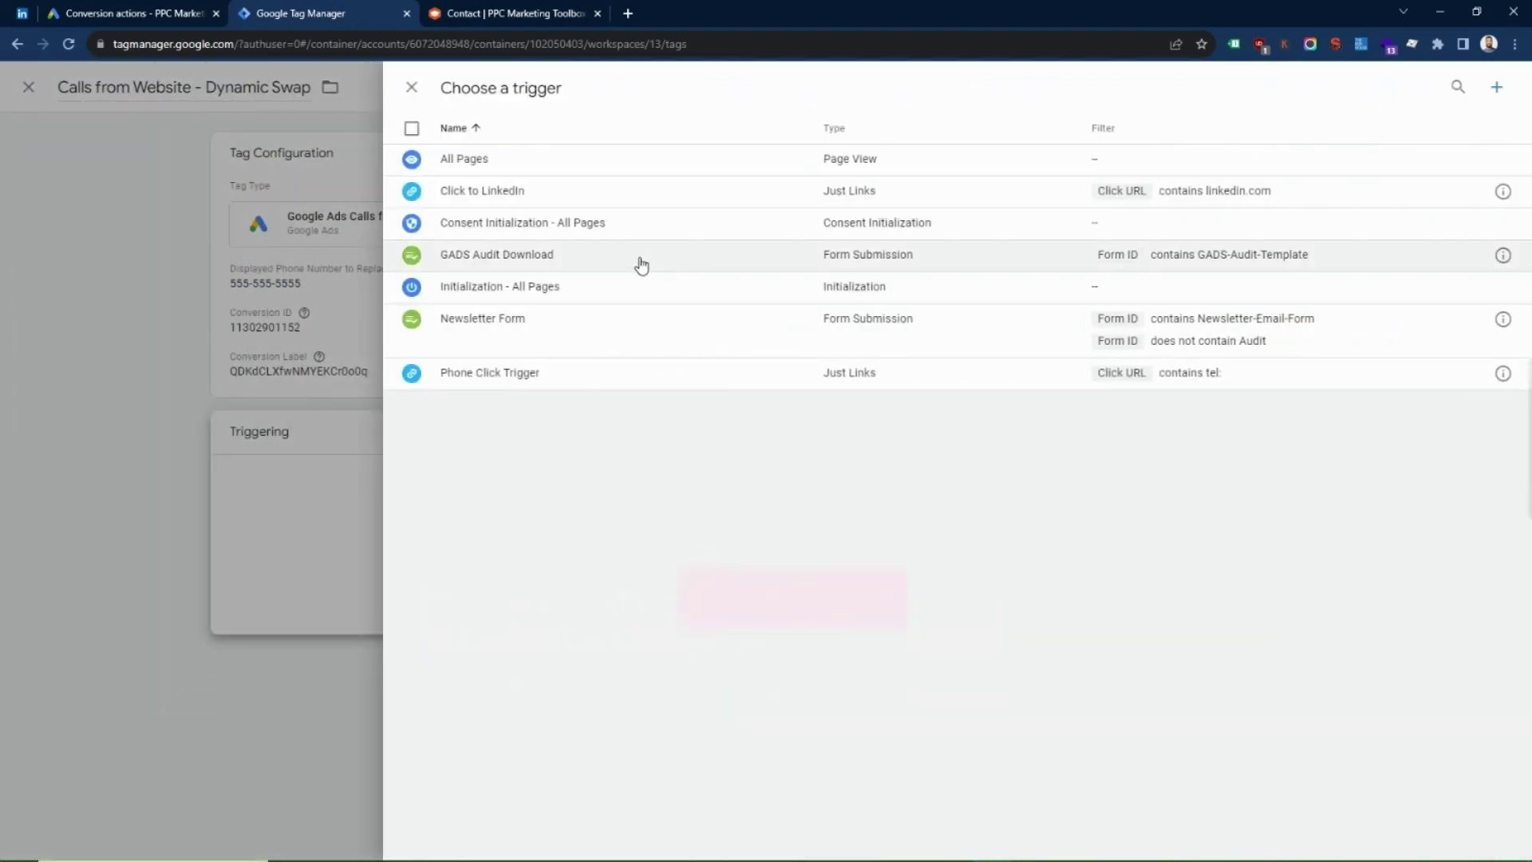
click(464, 158)
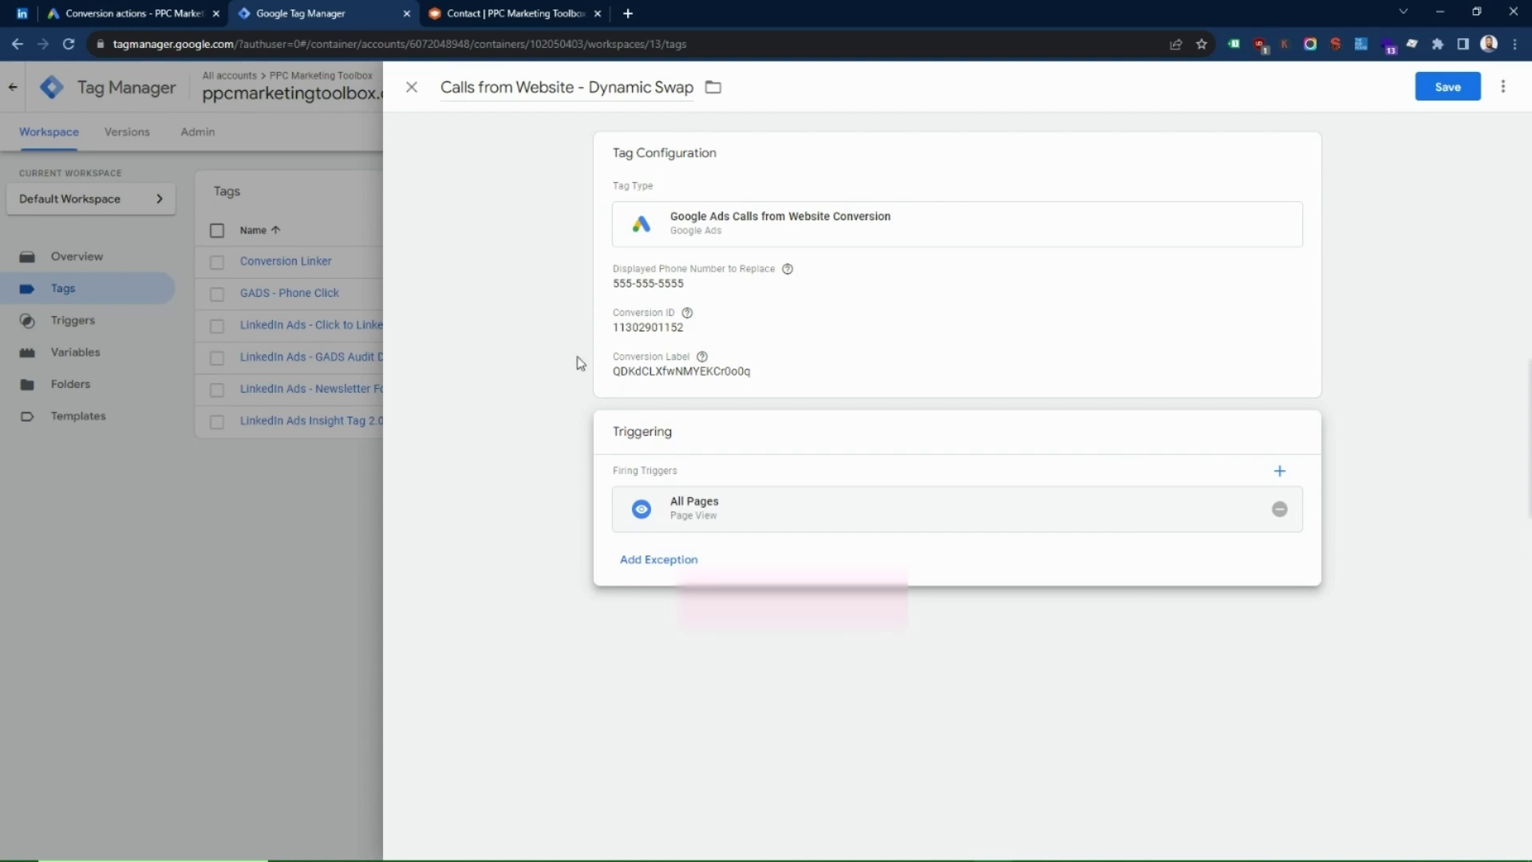
click(1449, 89)
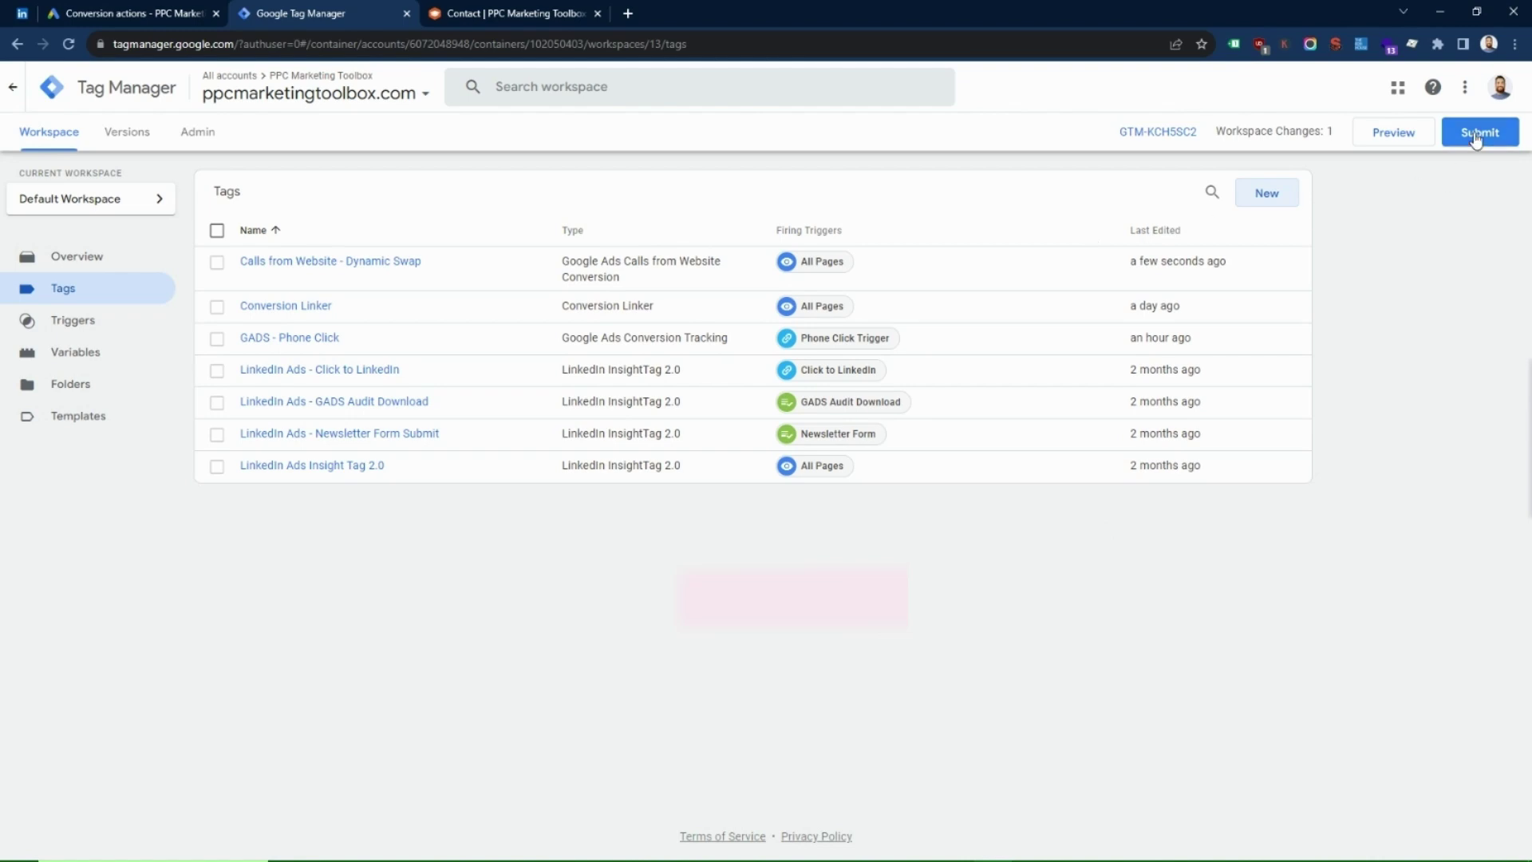
Start the container preview, then remove #google-wcc-debug from the contact page's address and select the remaining URL.
click(1392, 141)
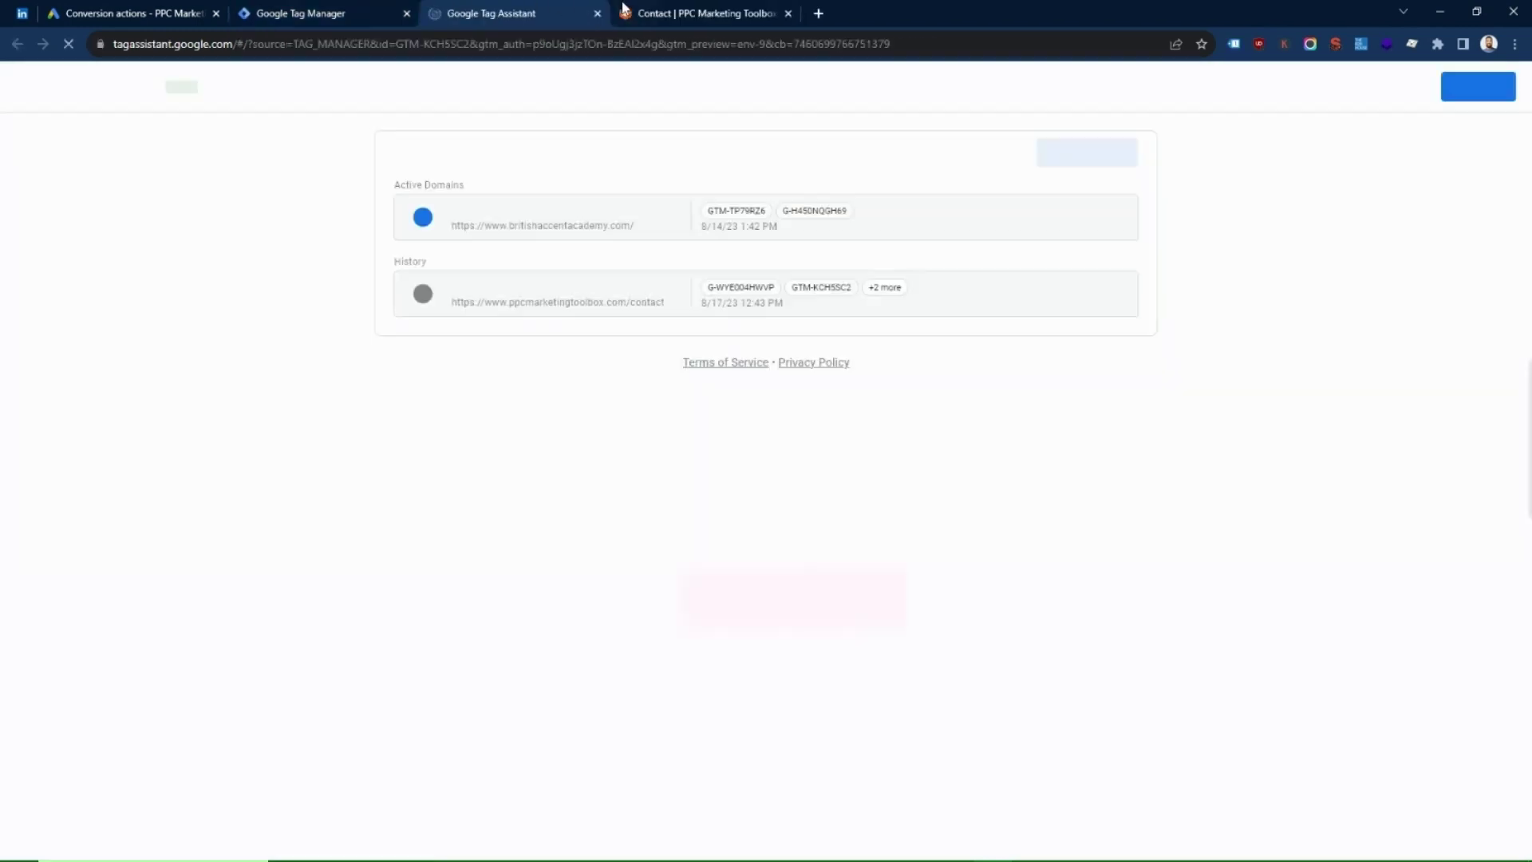
click(624, 9)
click(495, 44)
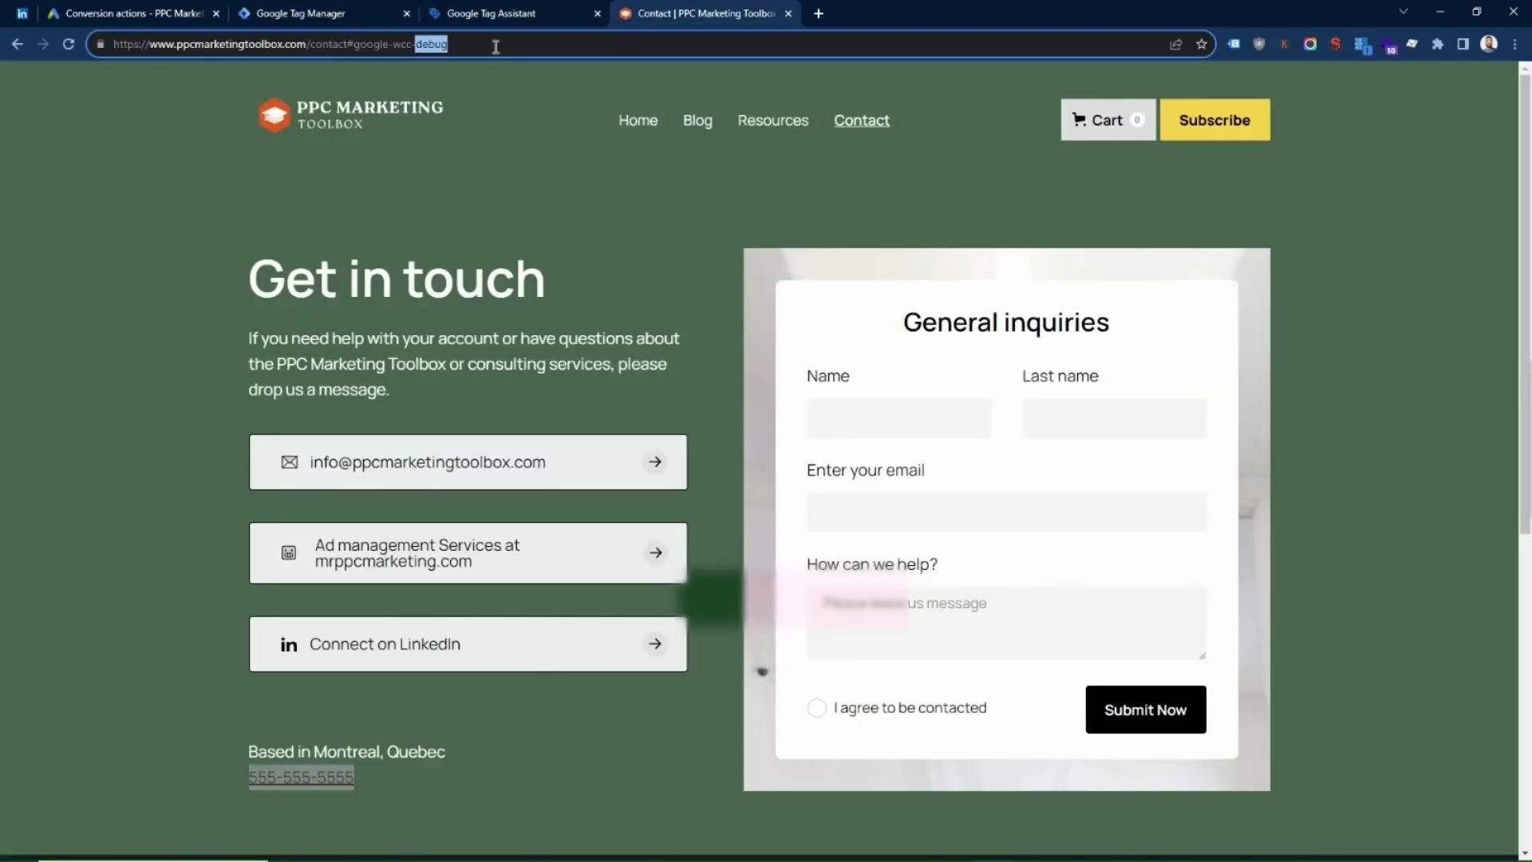
click(504, 47)
key(BackSpace)
key(BackSpace)
key(BackSpace)
key(BackSpace)
key(BackSpace)
key(BackSpace)
key(BackSpace)
key(BackSpace)
key(BackSpace)
key(BackSpace)
key(BackSpace)
key(BackSpace)
key(BackSpace)
key(BackSpace)
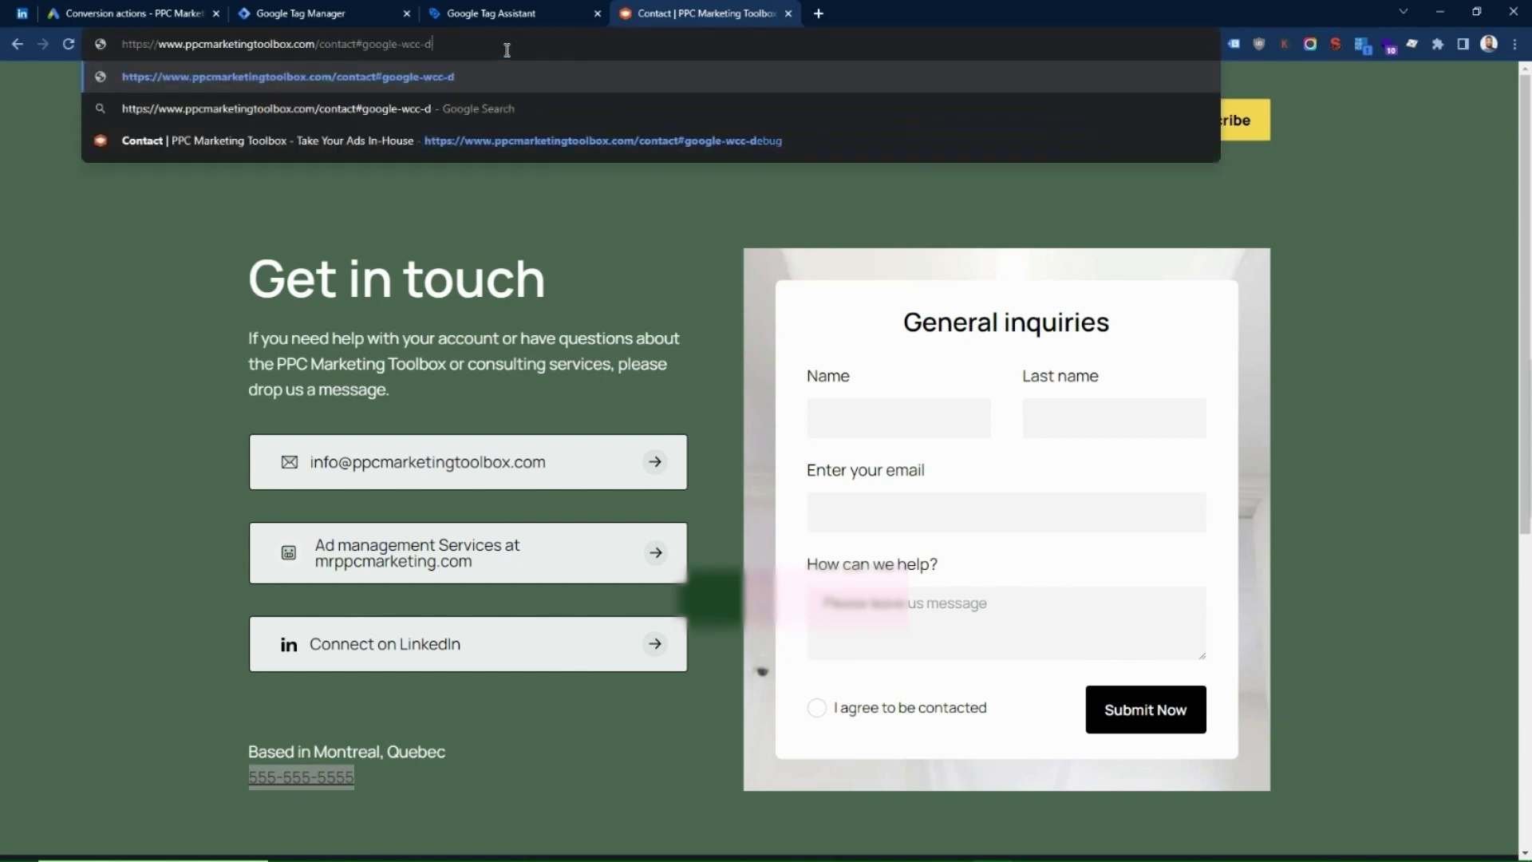
key(BackSpace)
key(BackSpace)
key(BackSpace)
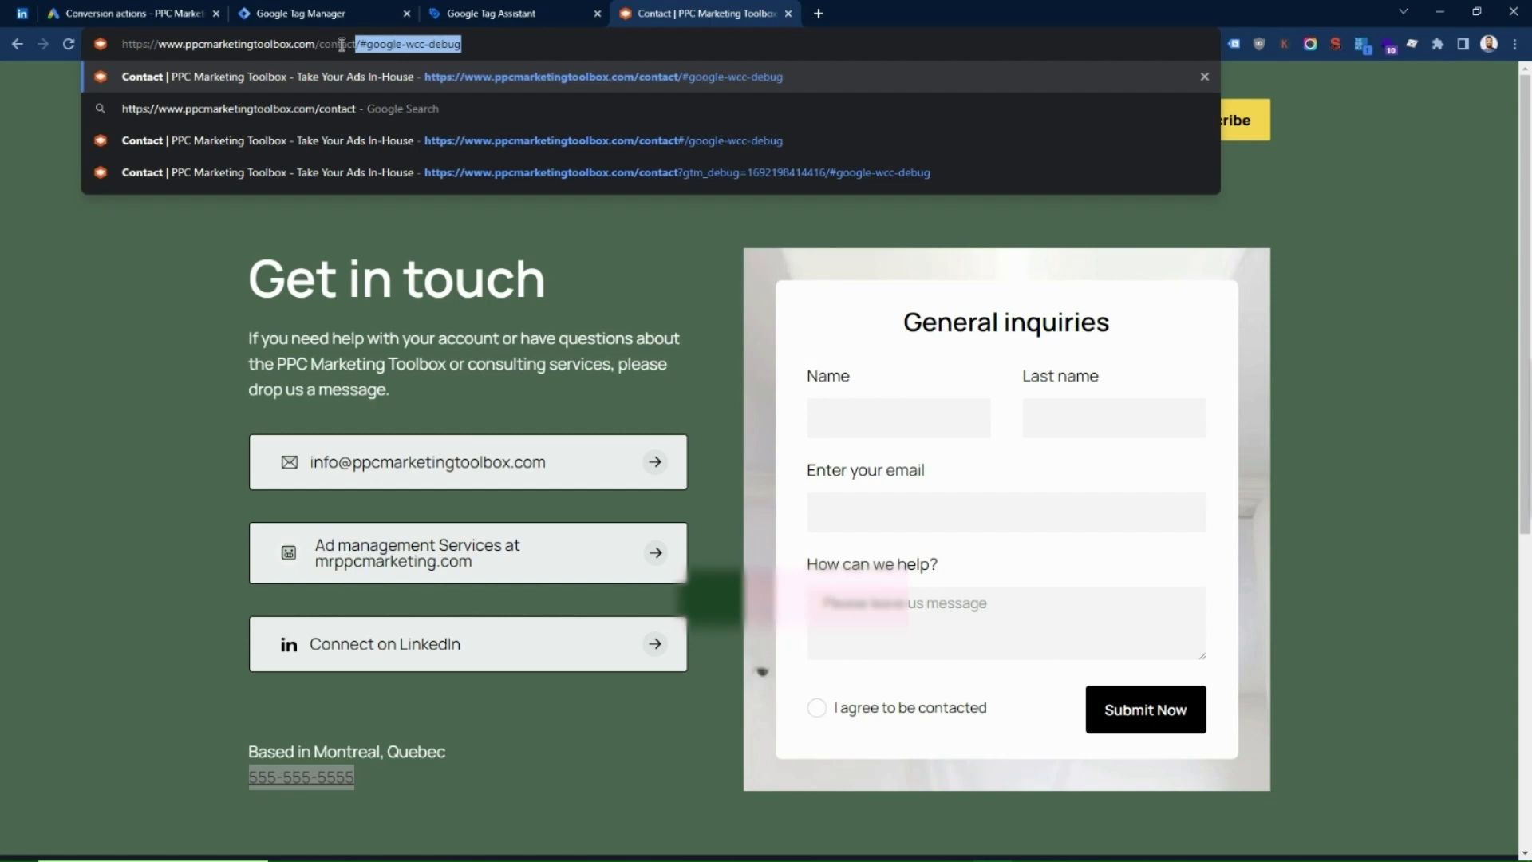
key(Delete)
key(ctrl+a)
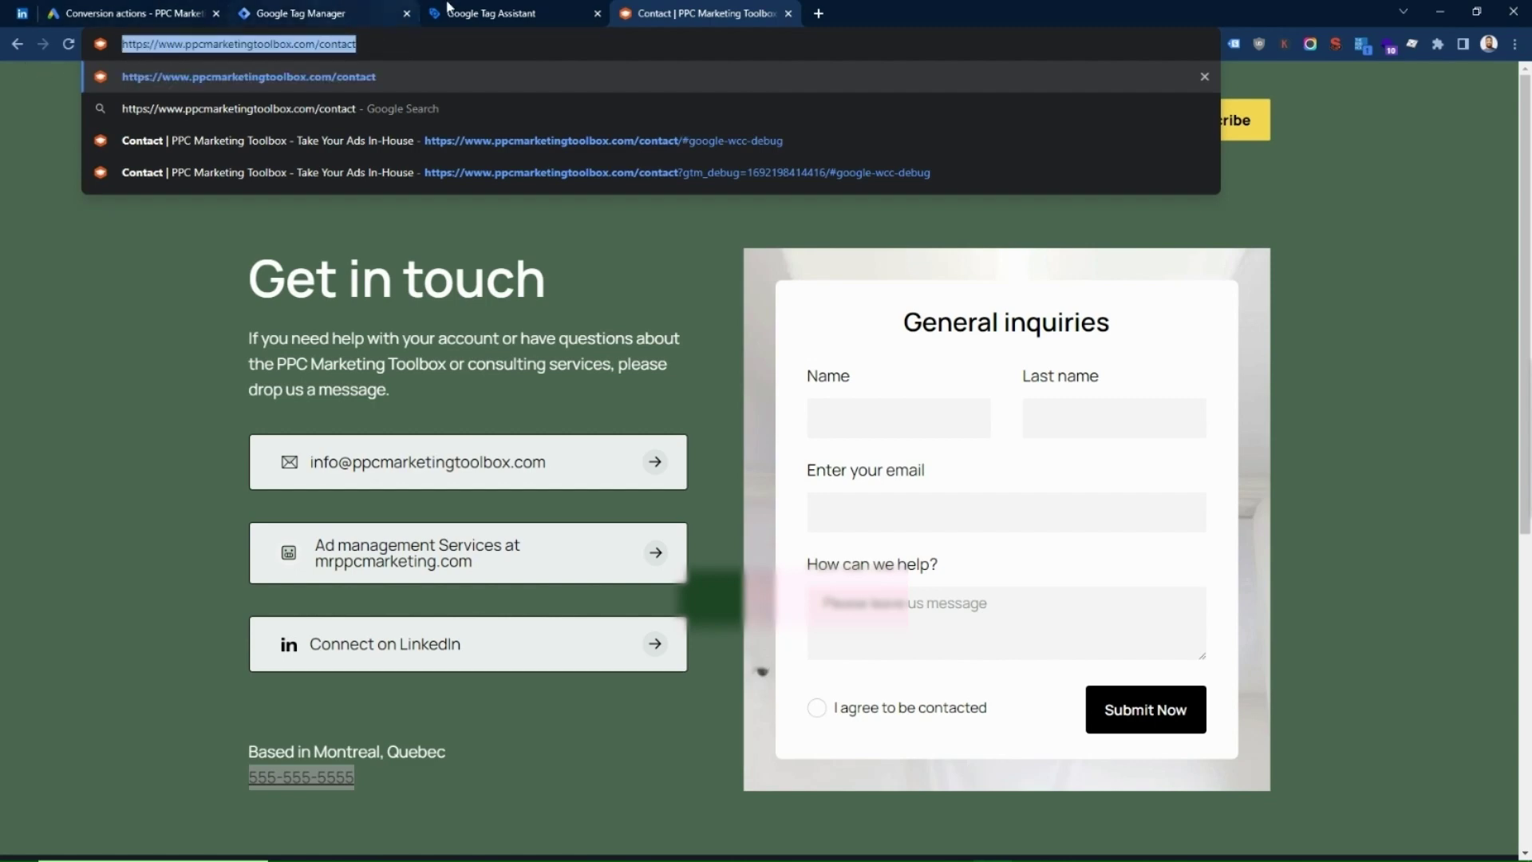
click(479, 13)
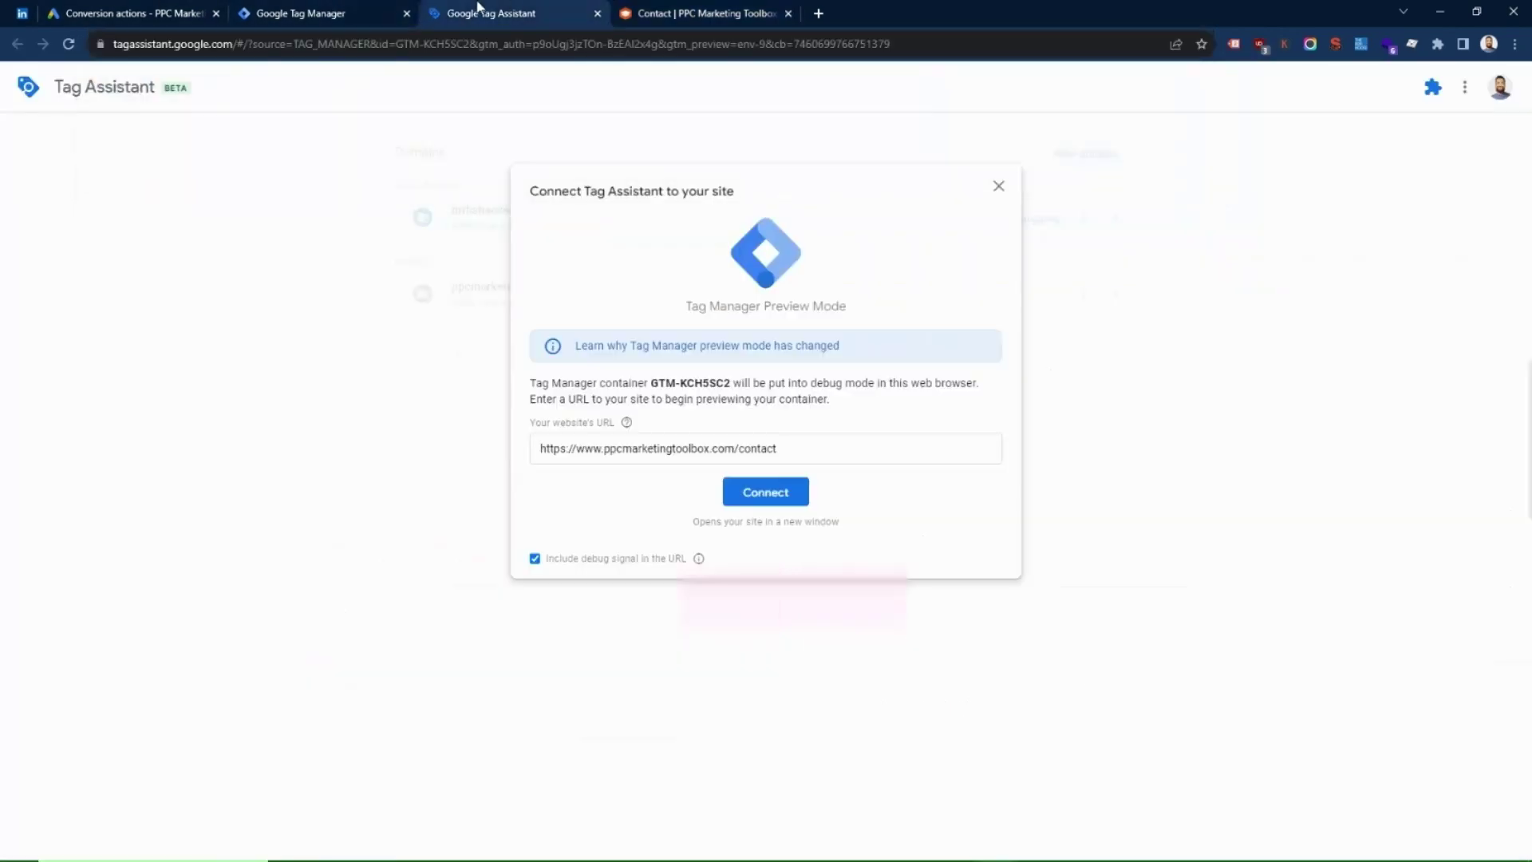
click(766, 492)
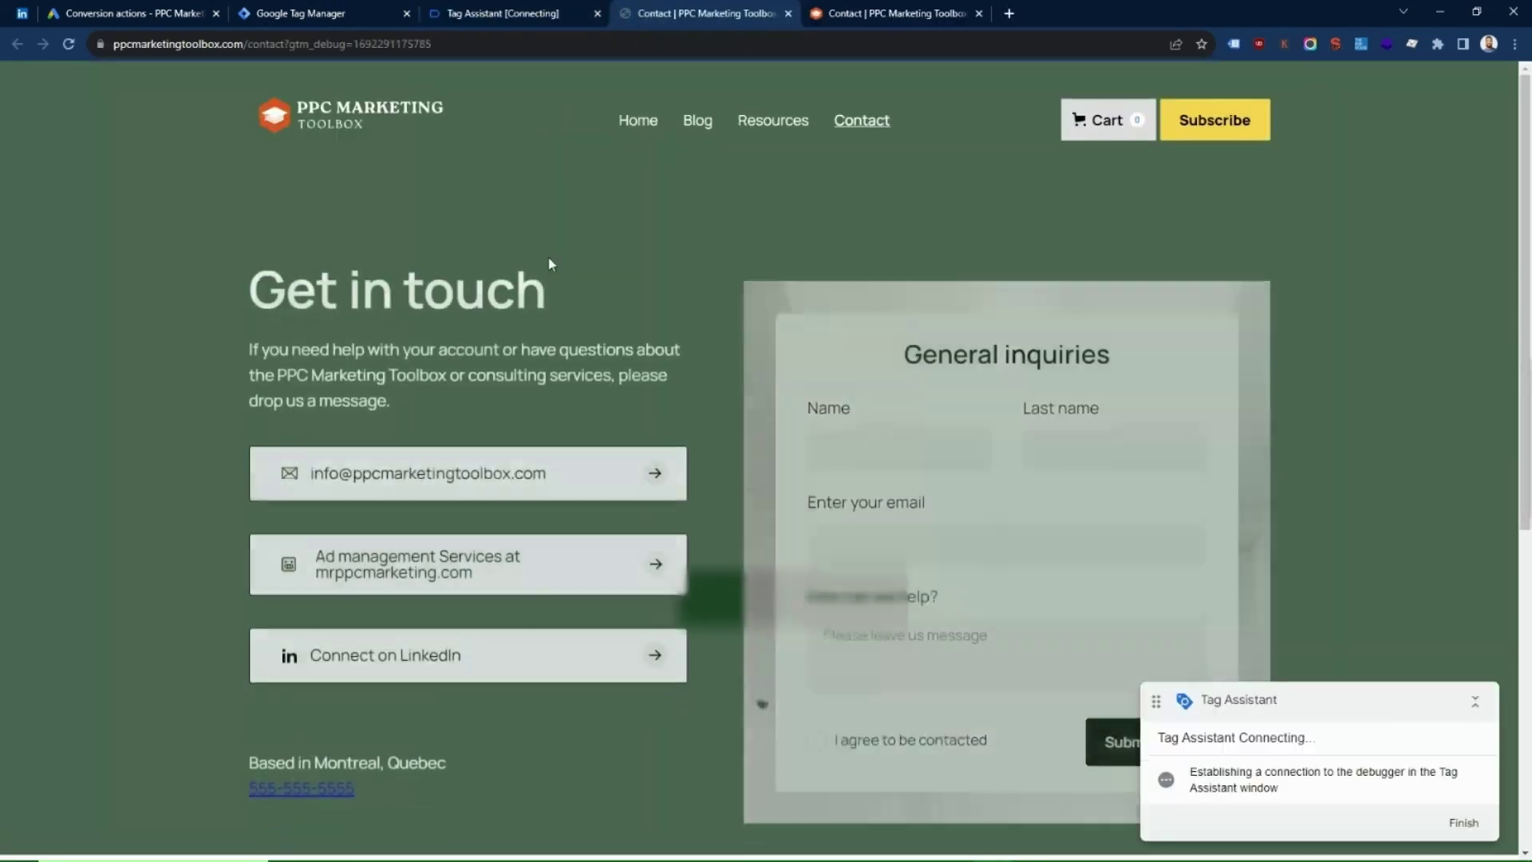
scroll(479, 393, down, 1)
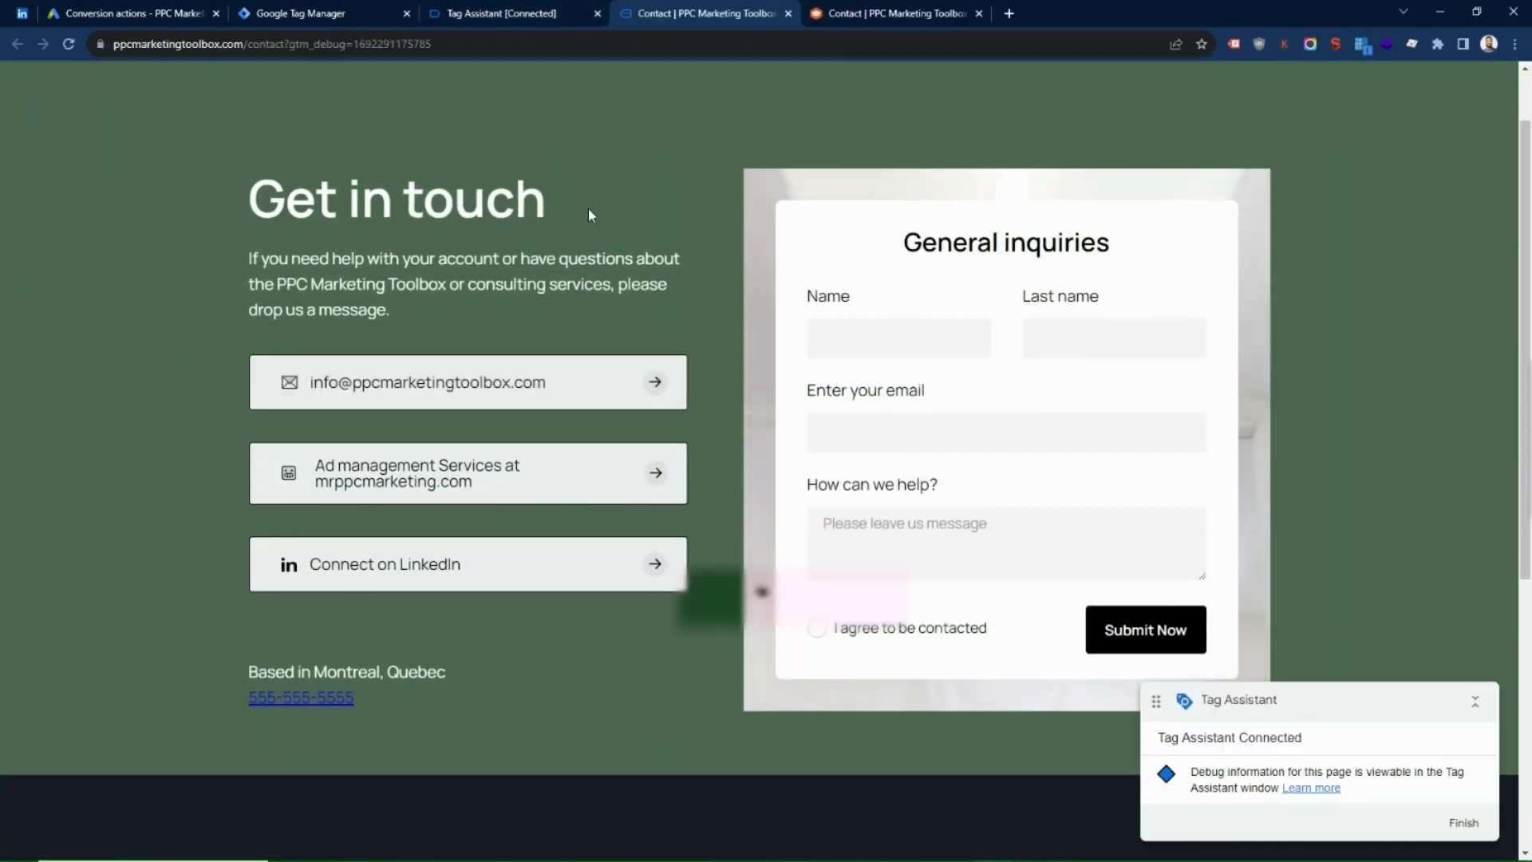
Check the fired tags in the Tag Assistant summary for the Calls from Website - Dynamic Swap tag.
click(503, 11)
click(746, 370)
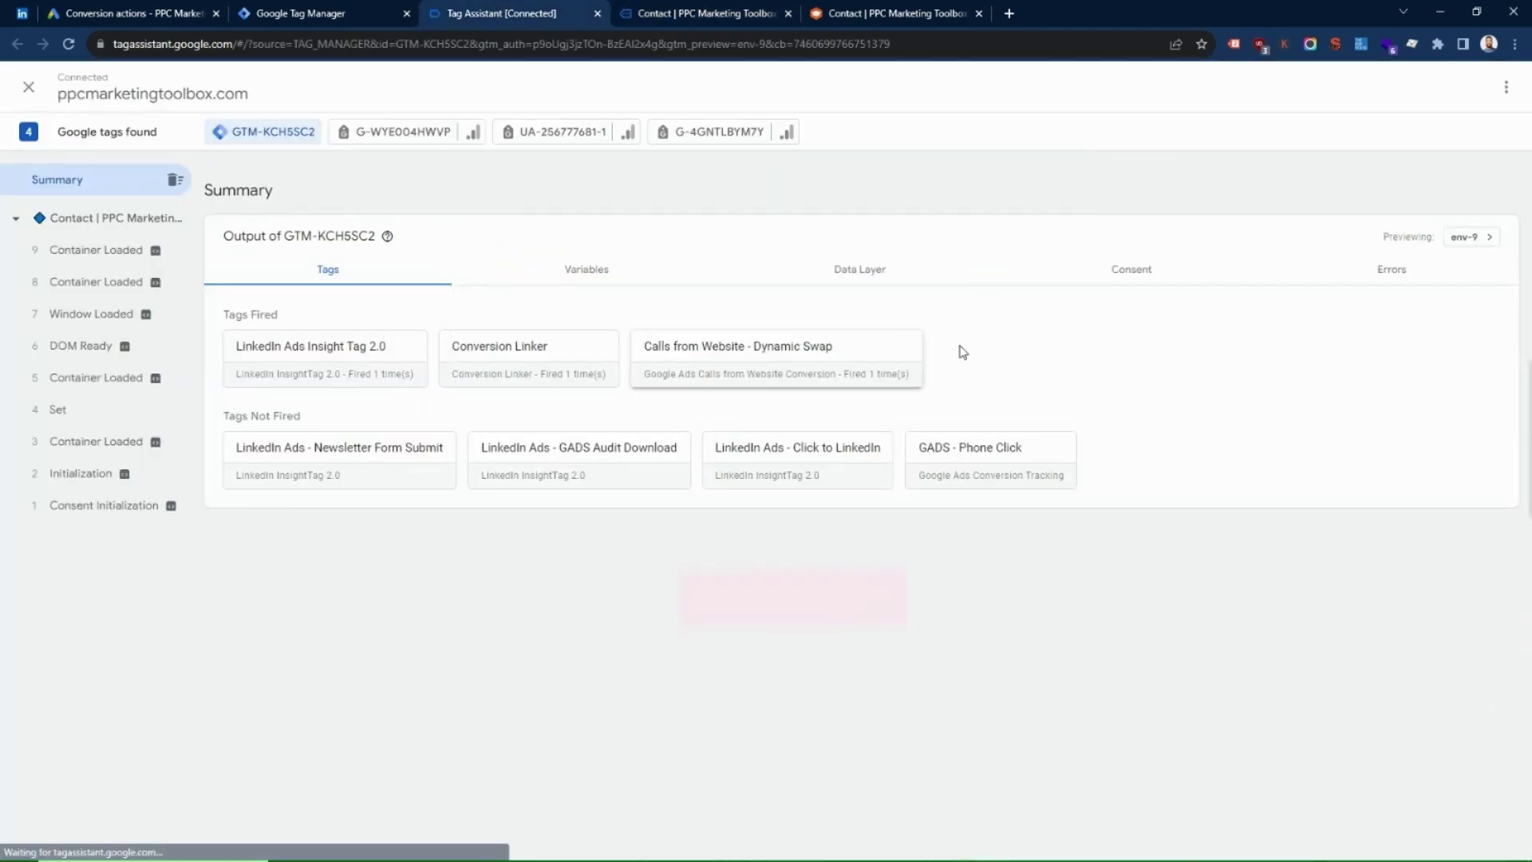
drag(1013, 363, 647, 341)
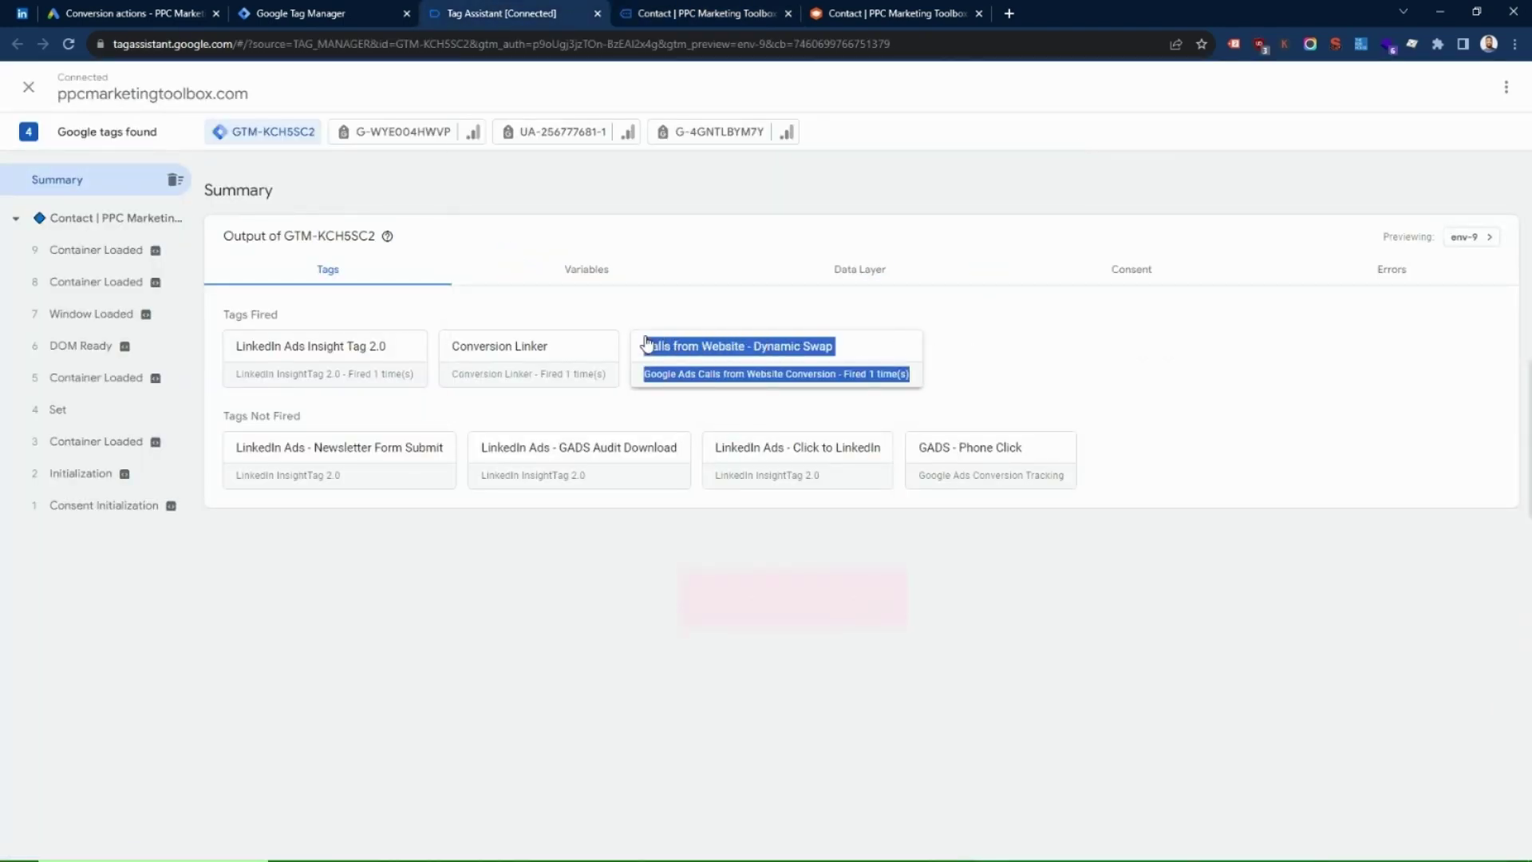
click(1258, 318)
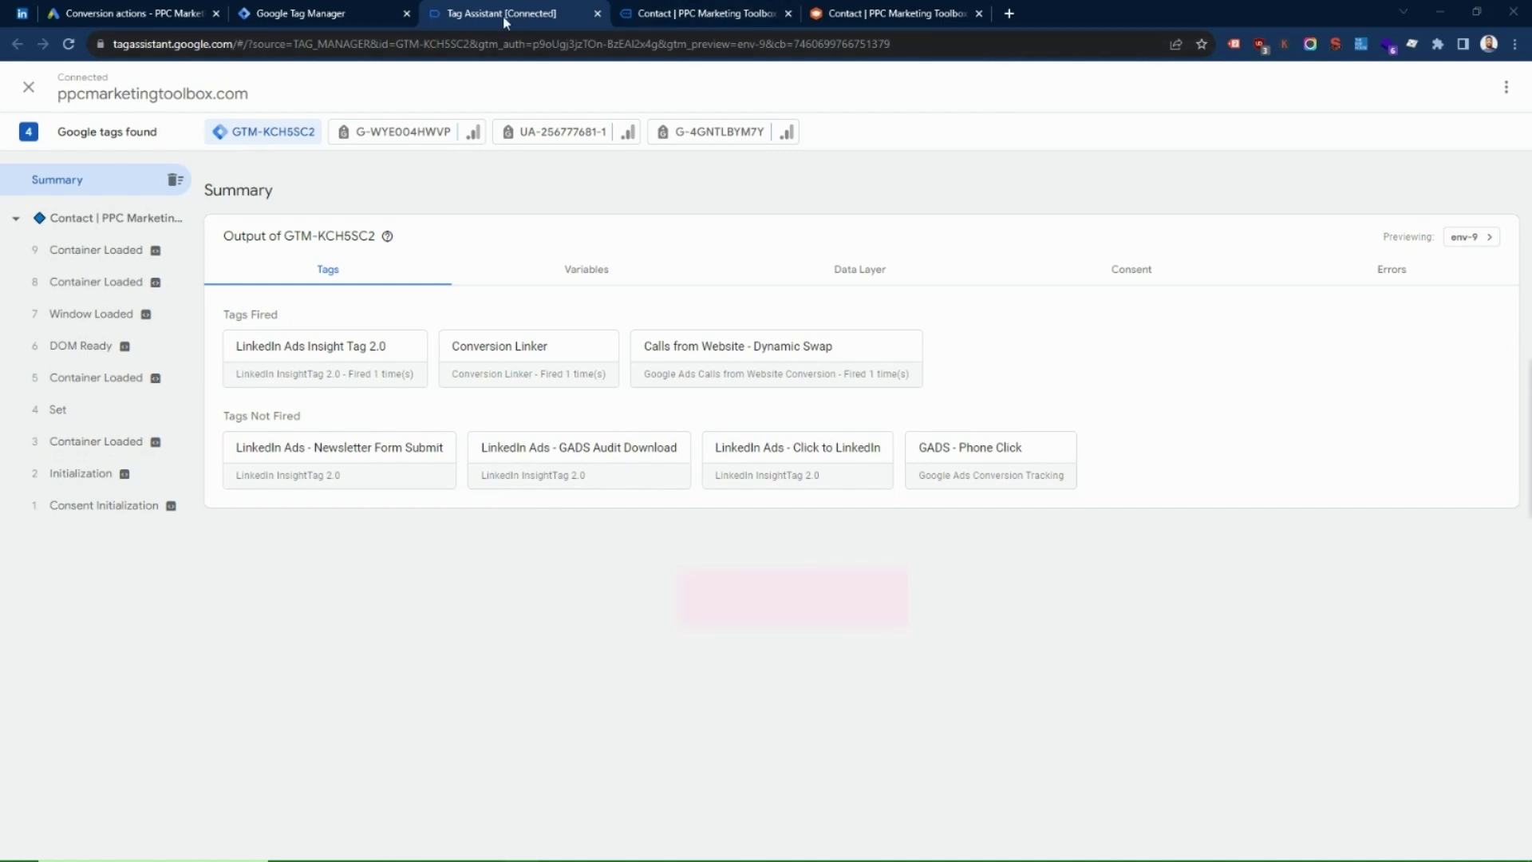
Submit and publish the Tag Manager workspace changes, leaving the version name and description blank.
click(287, 13)
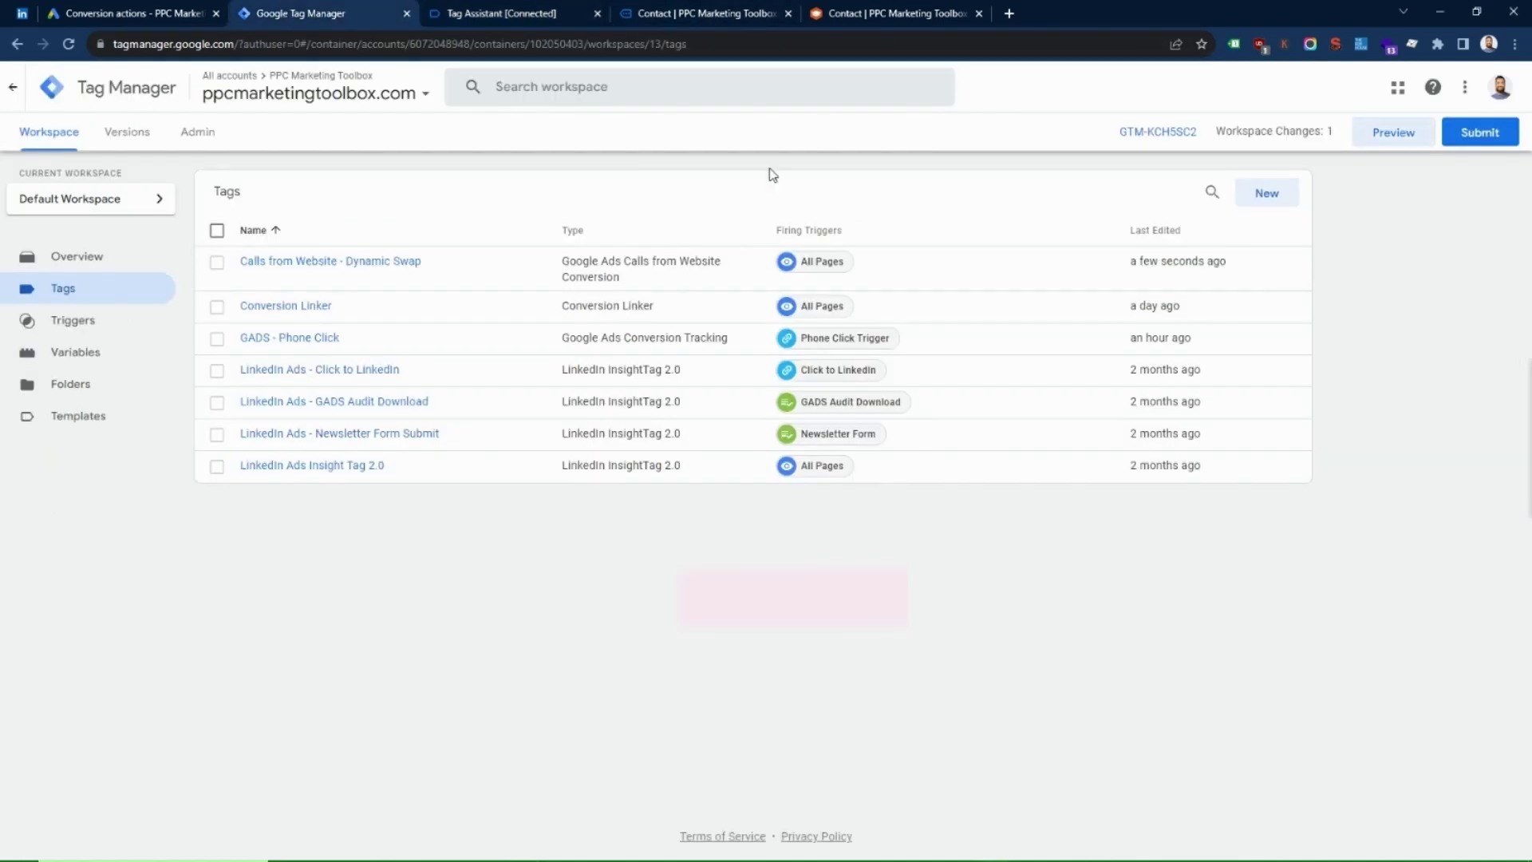
click(78, 266)
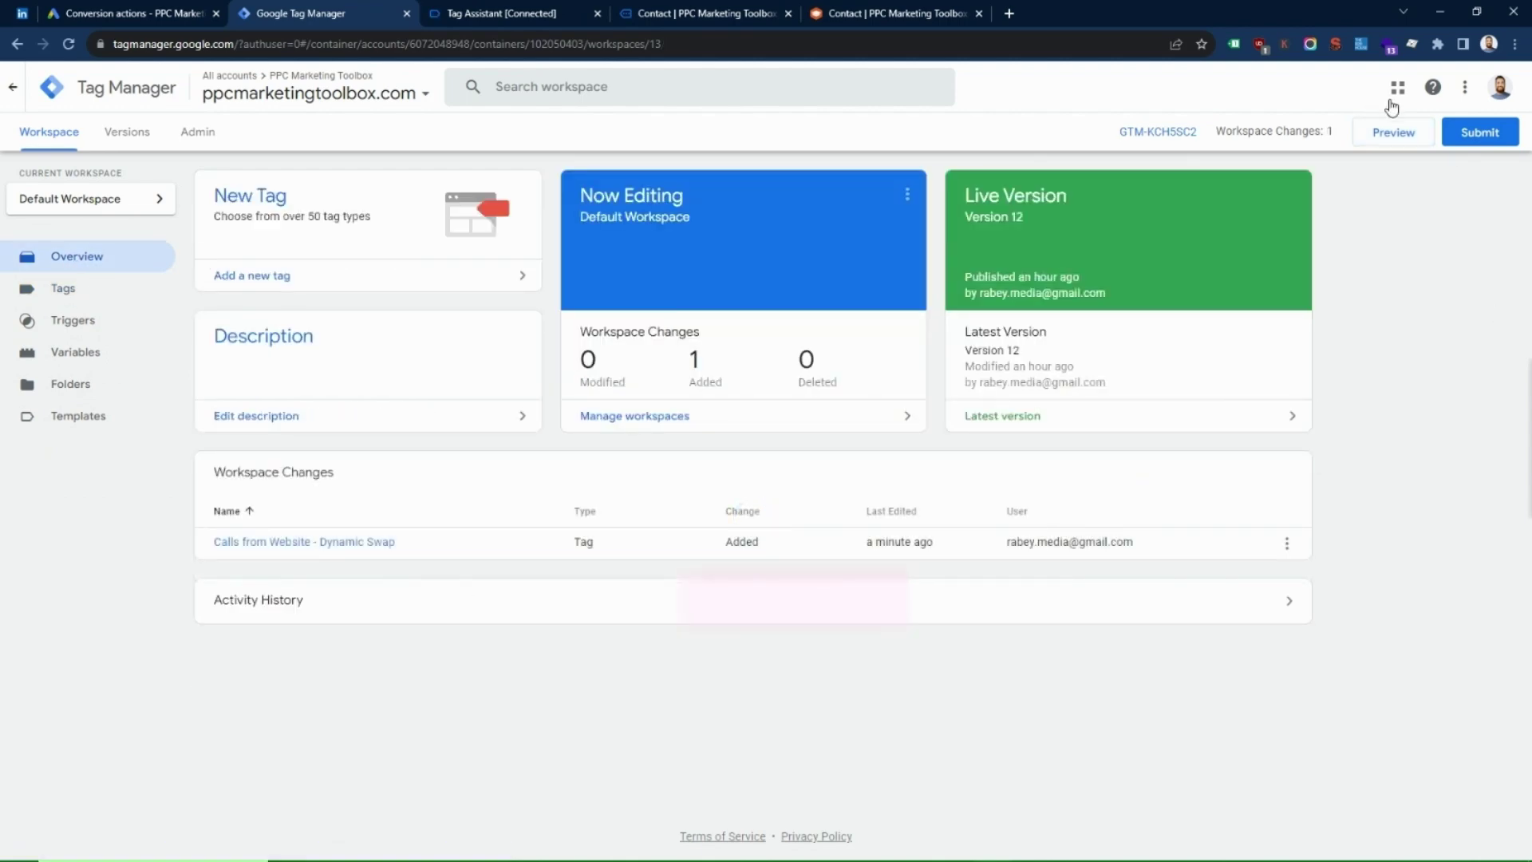
click(1470, 152)
click(1472, 86)
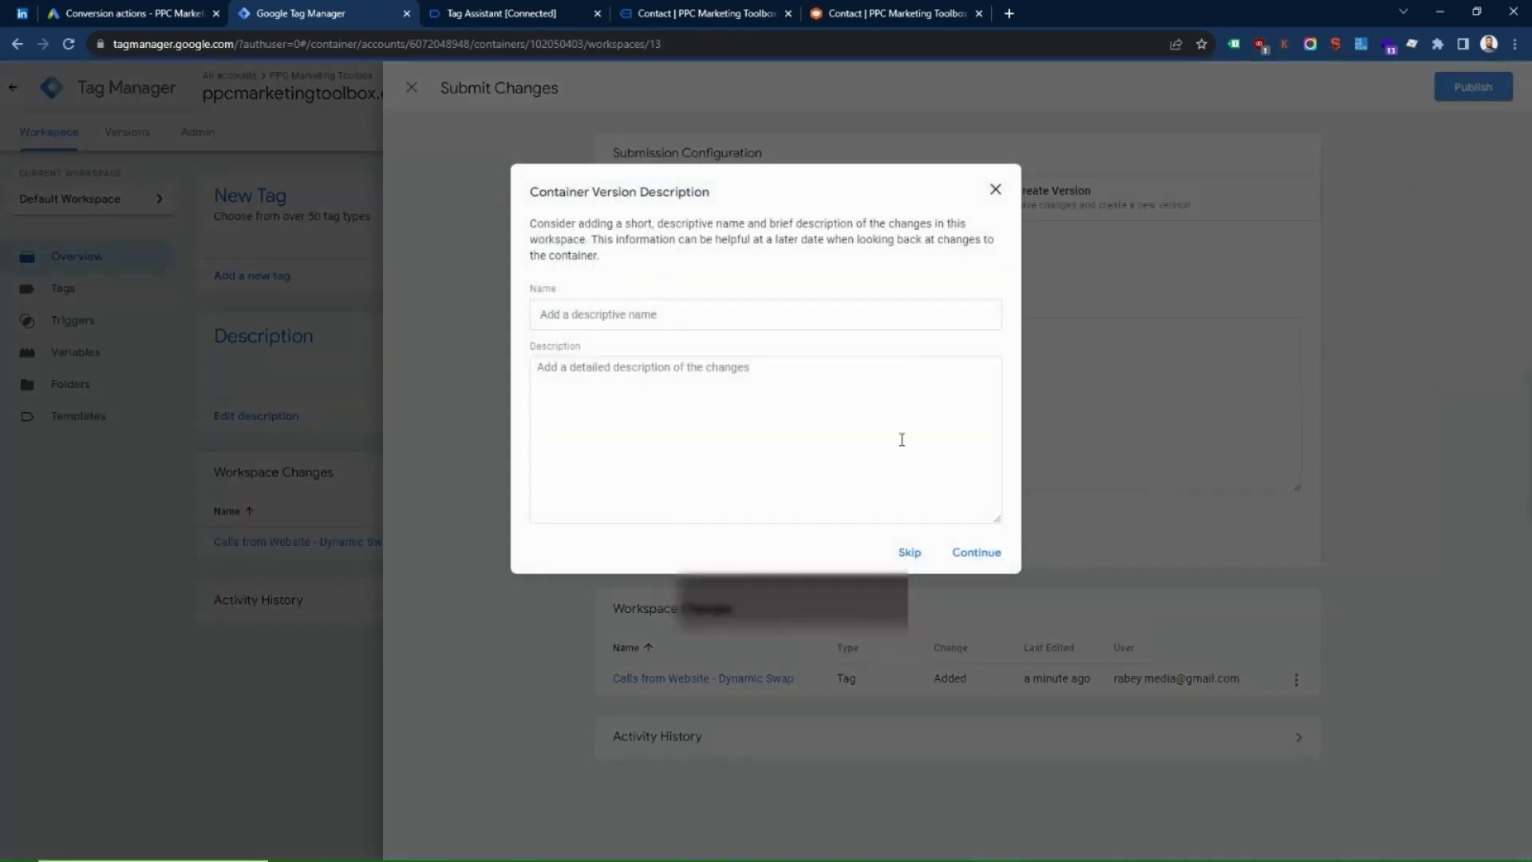
click(975, 552)
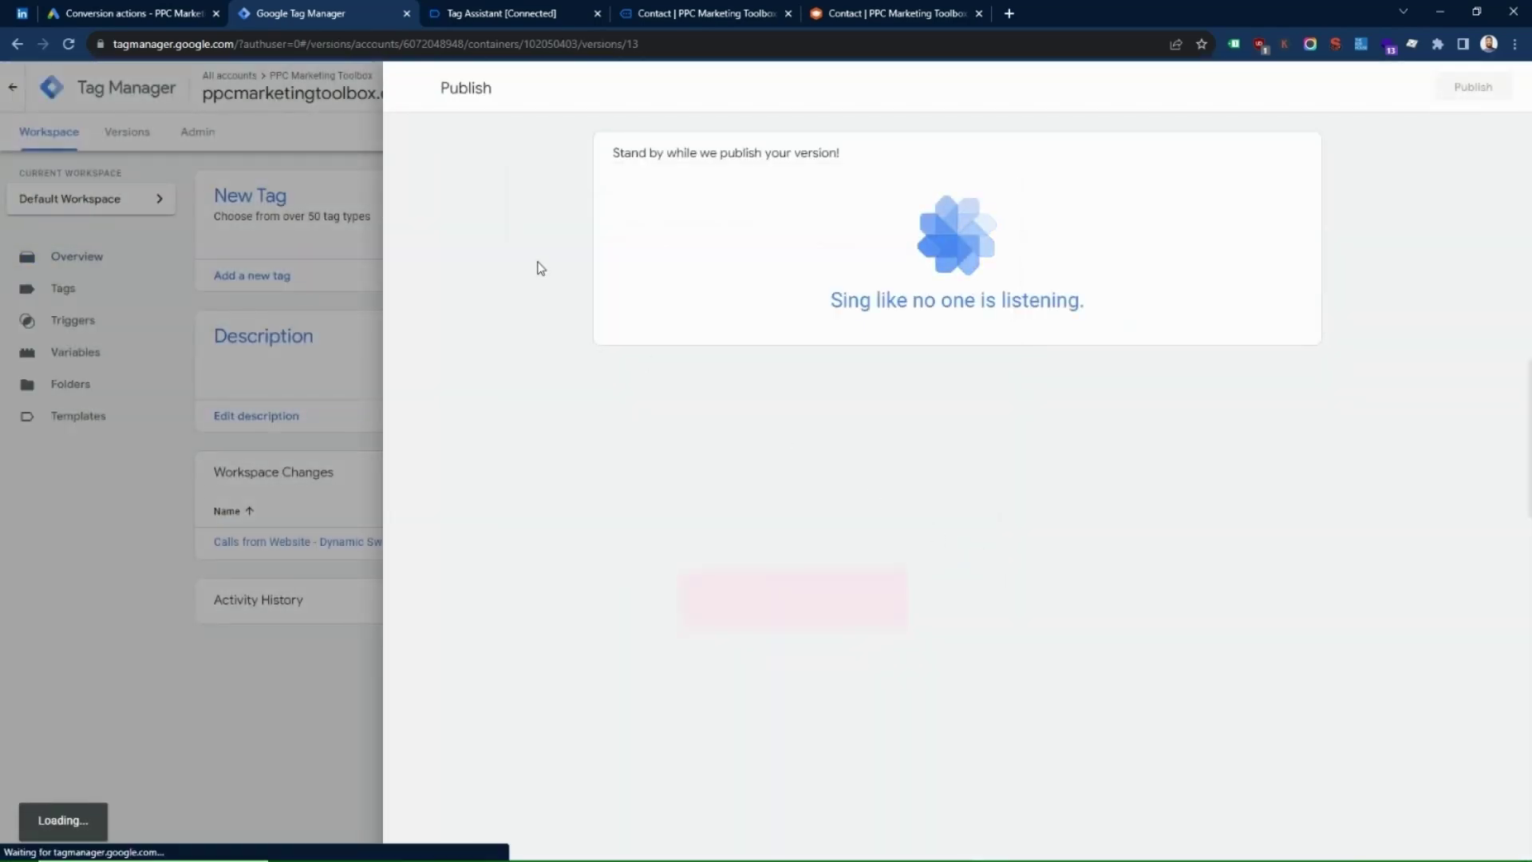
click(872, 11)
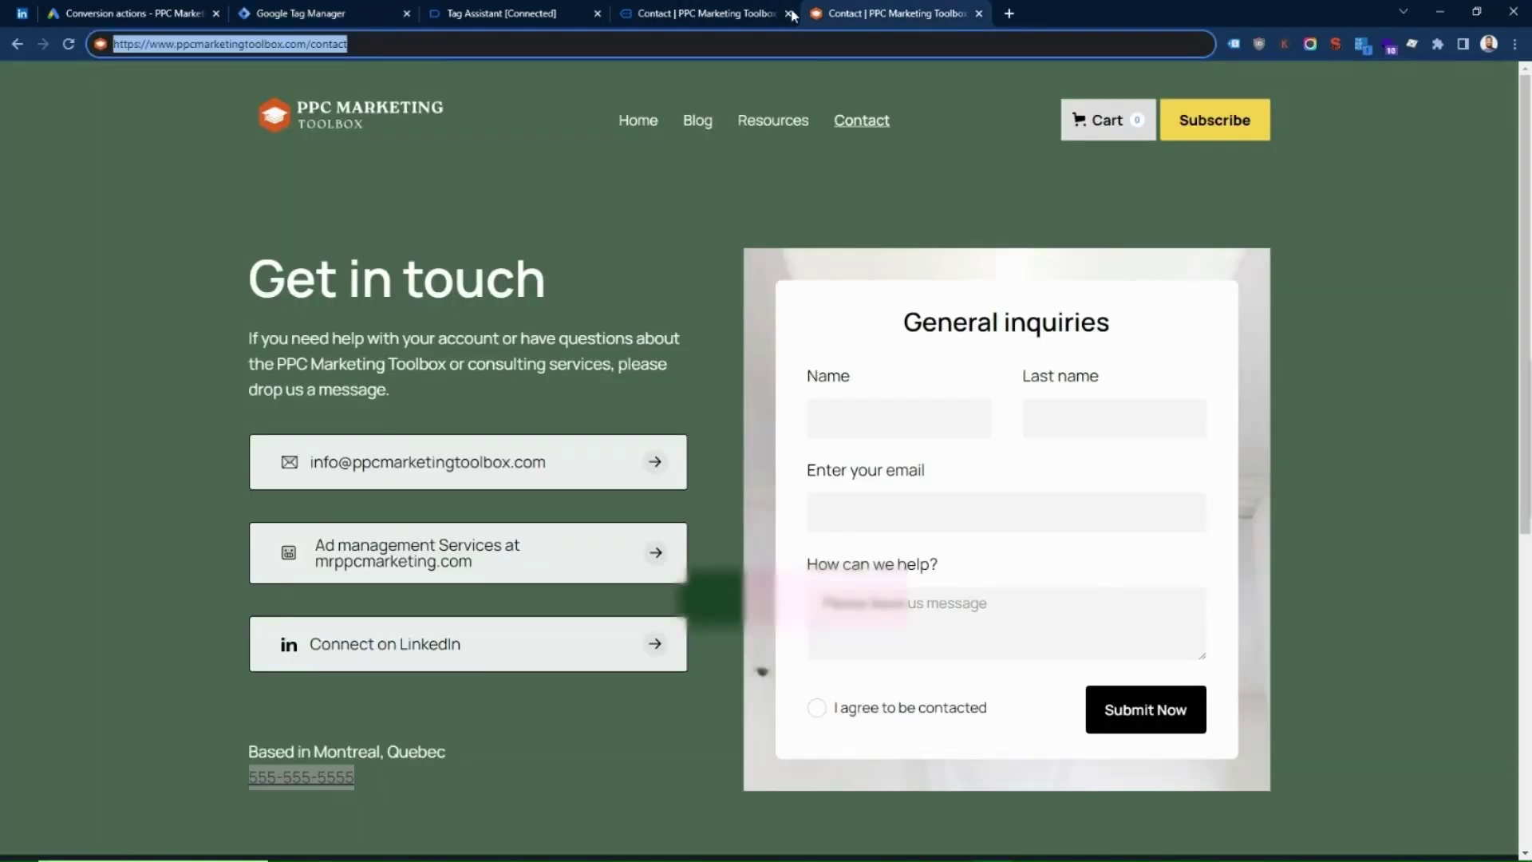
click(67, 45)
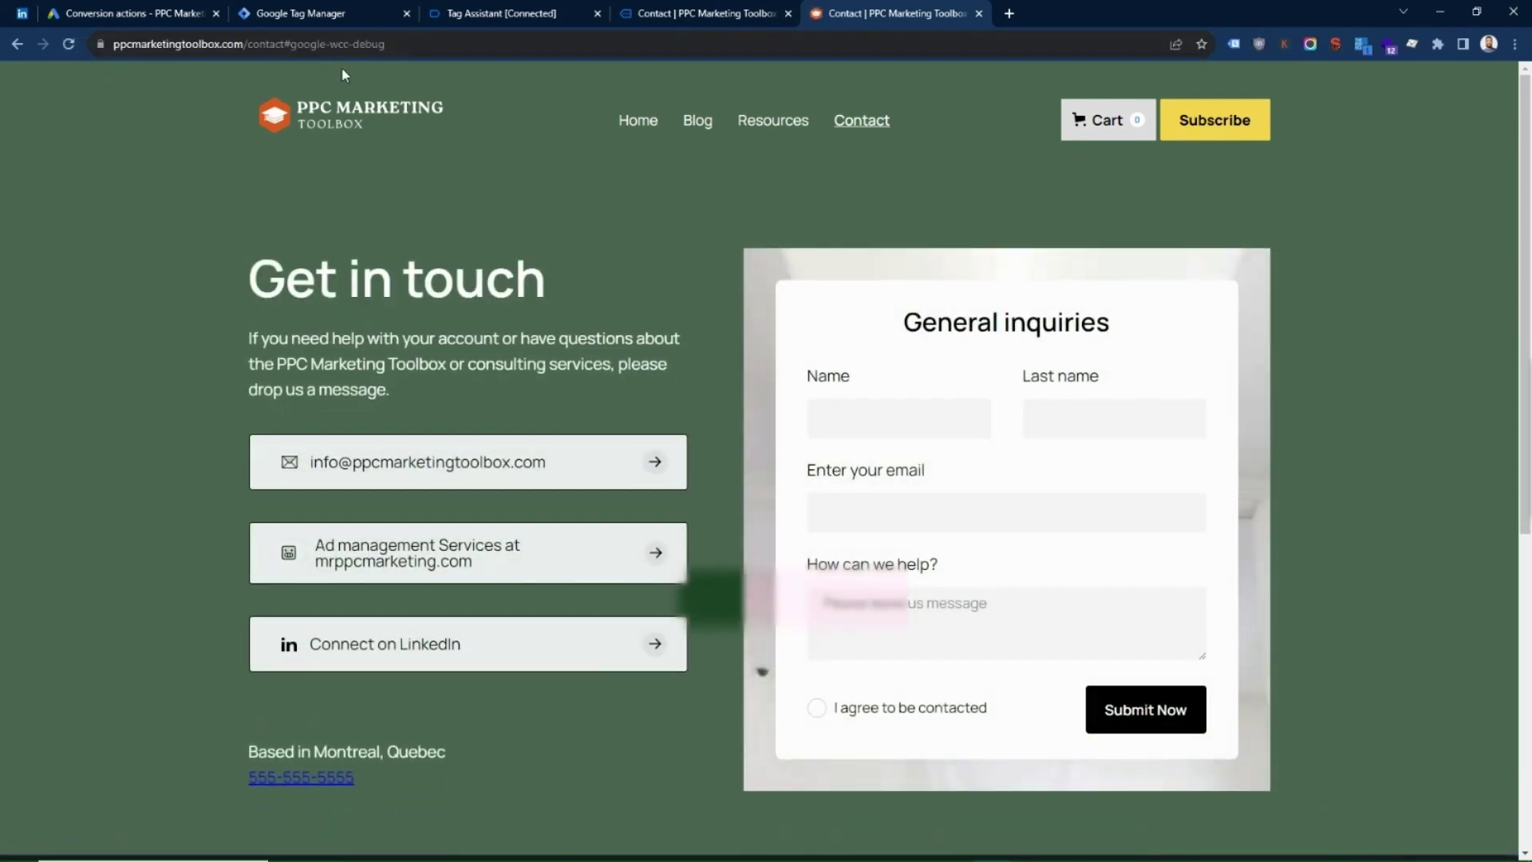
click(285, 45)
click(286, 46)
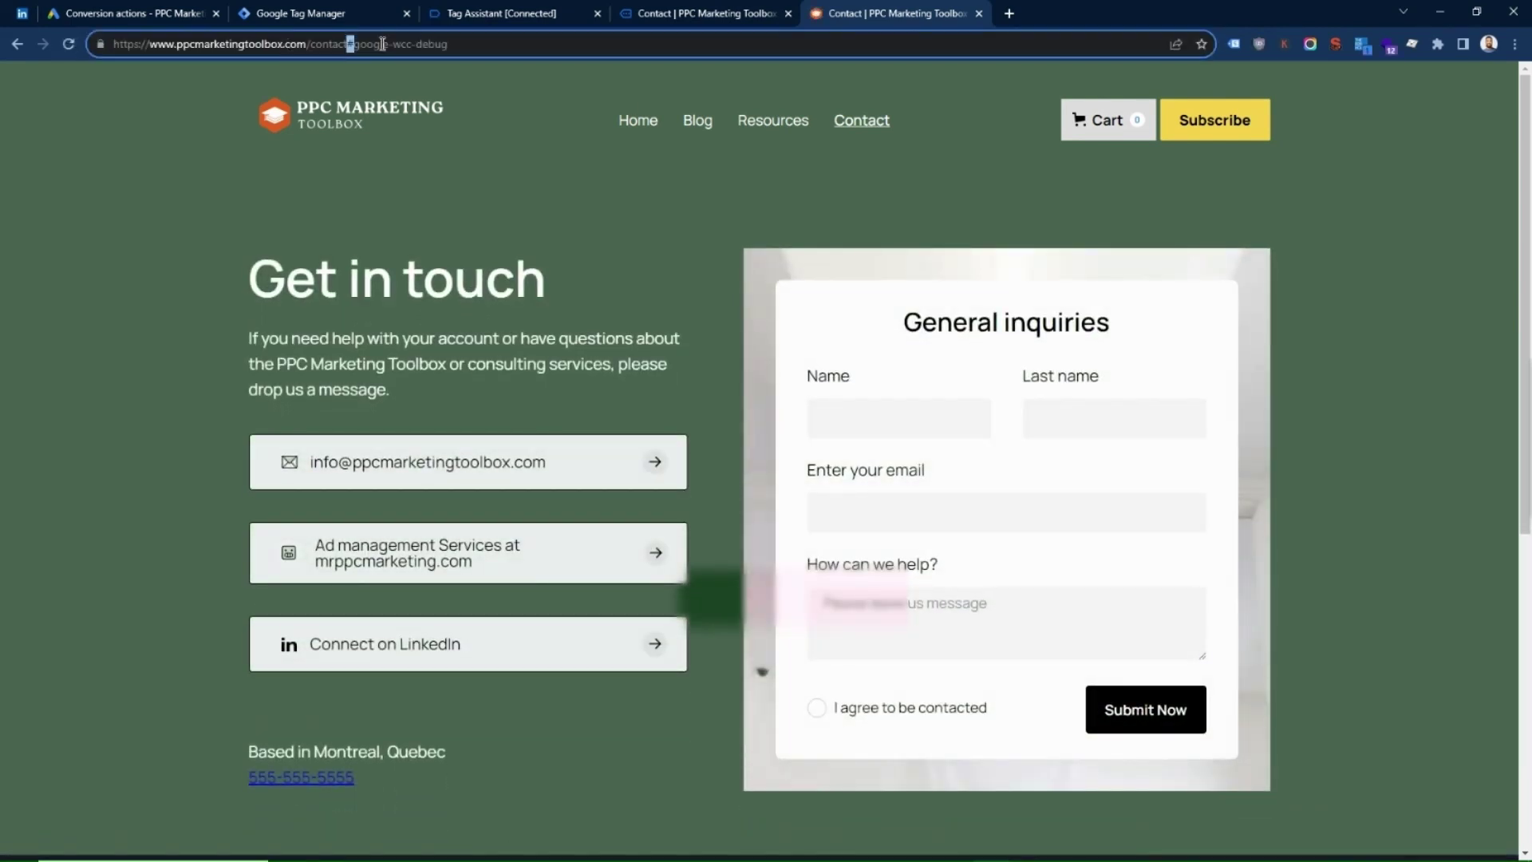
key(Left)
text(/)
key(BackSpace)
key(Right)
text(/)
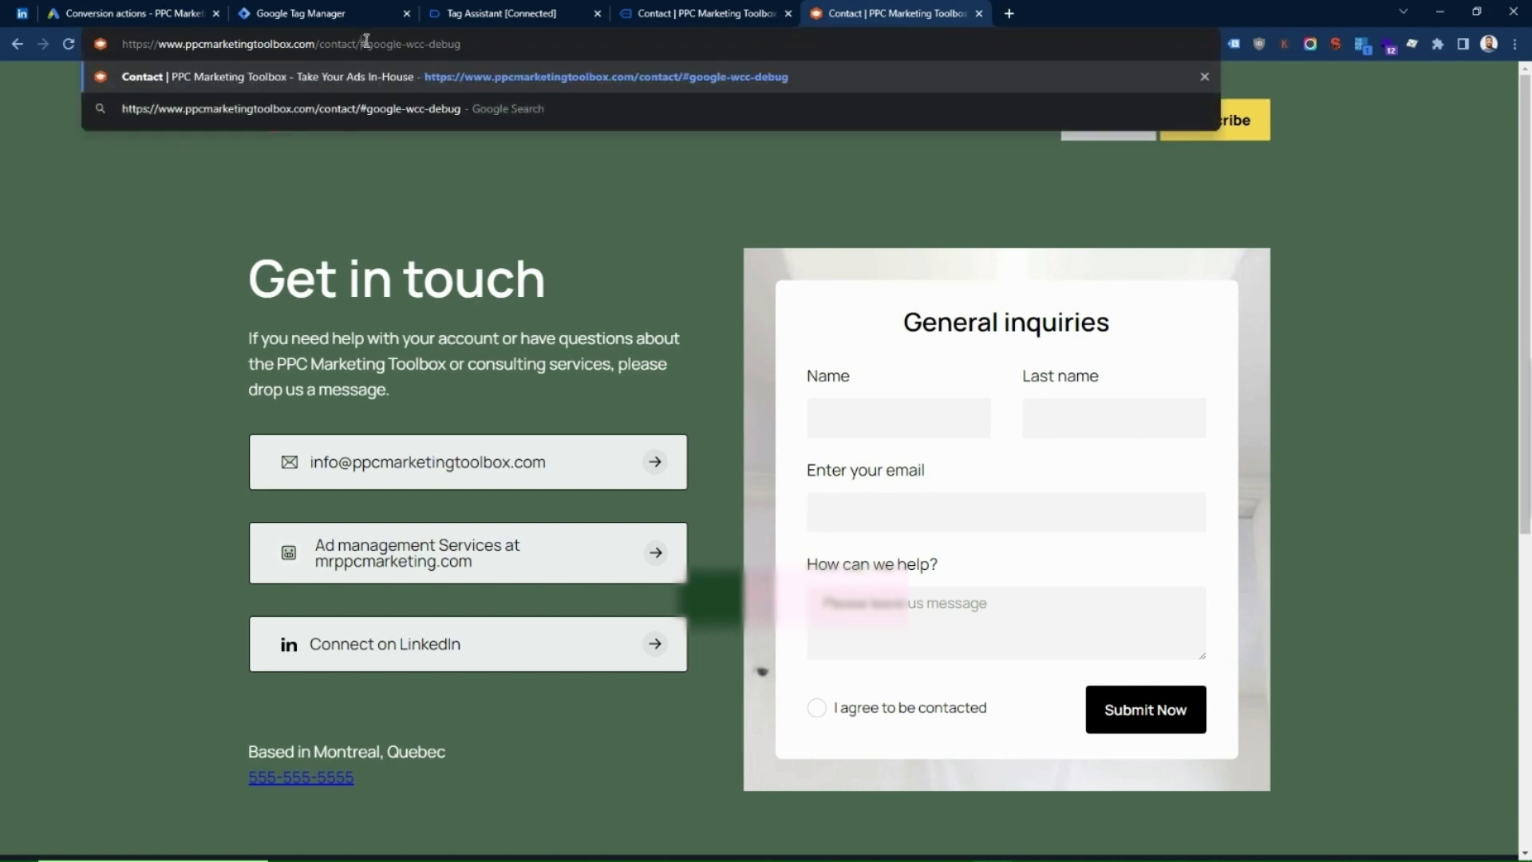
drag(352, 45, 476, 45)
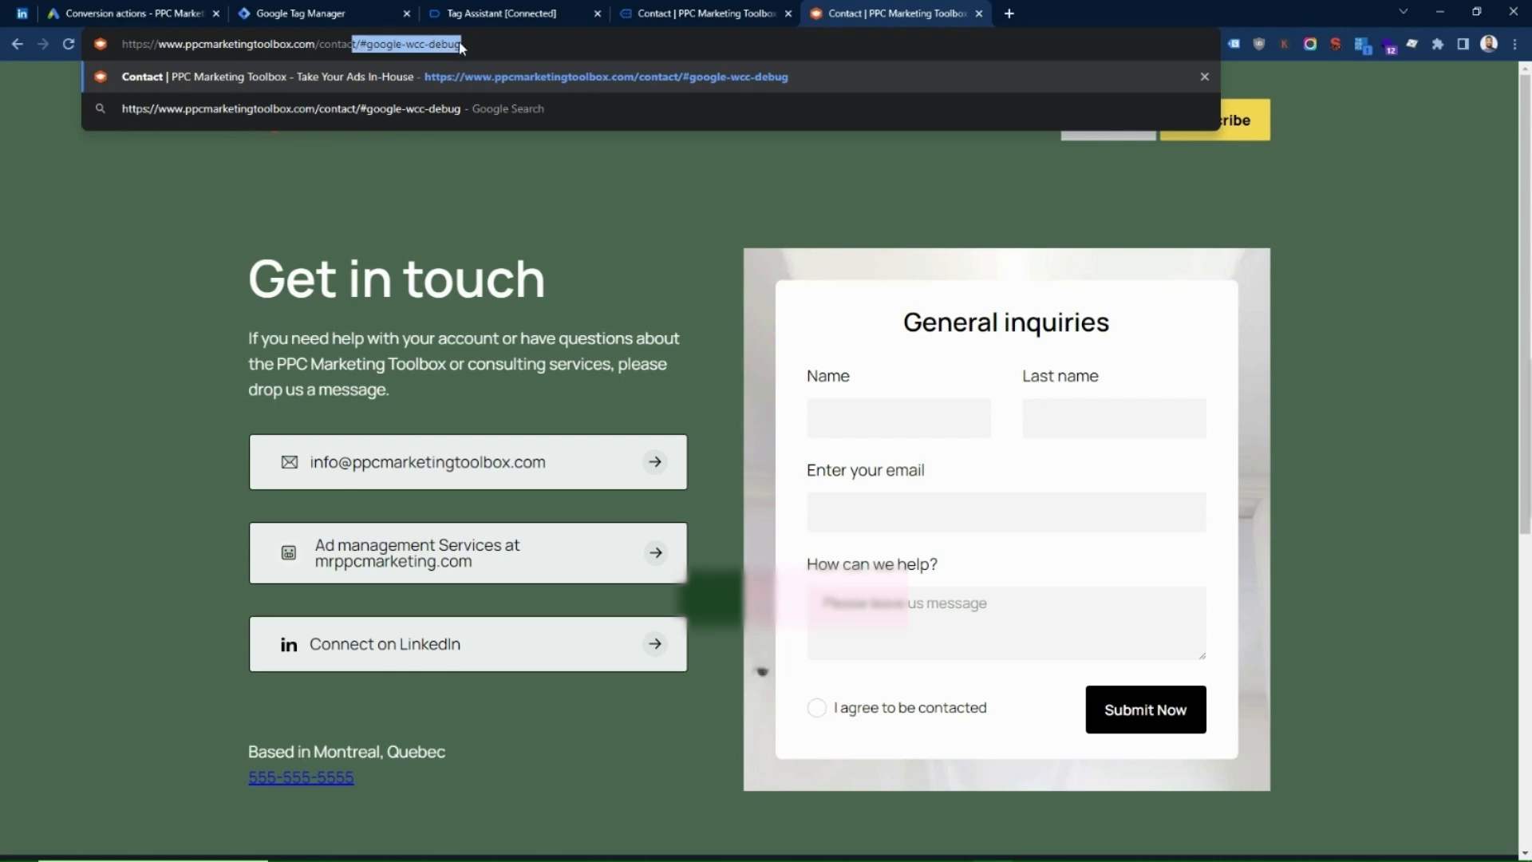
drag(360, 44, 386, 61)
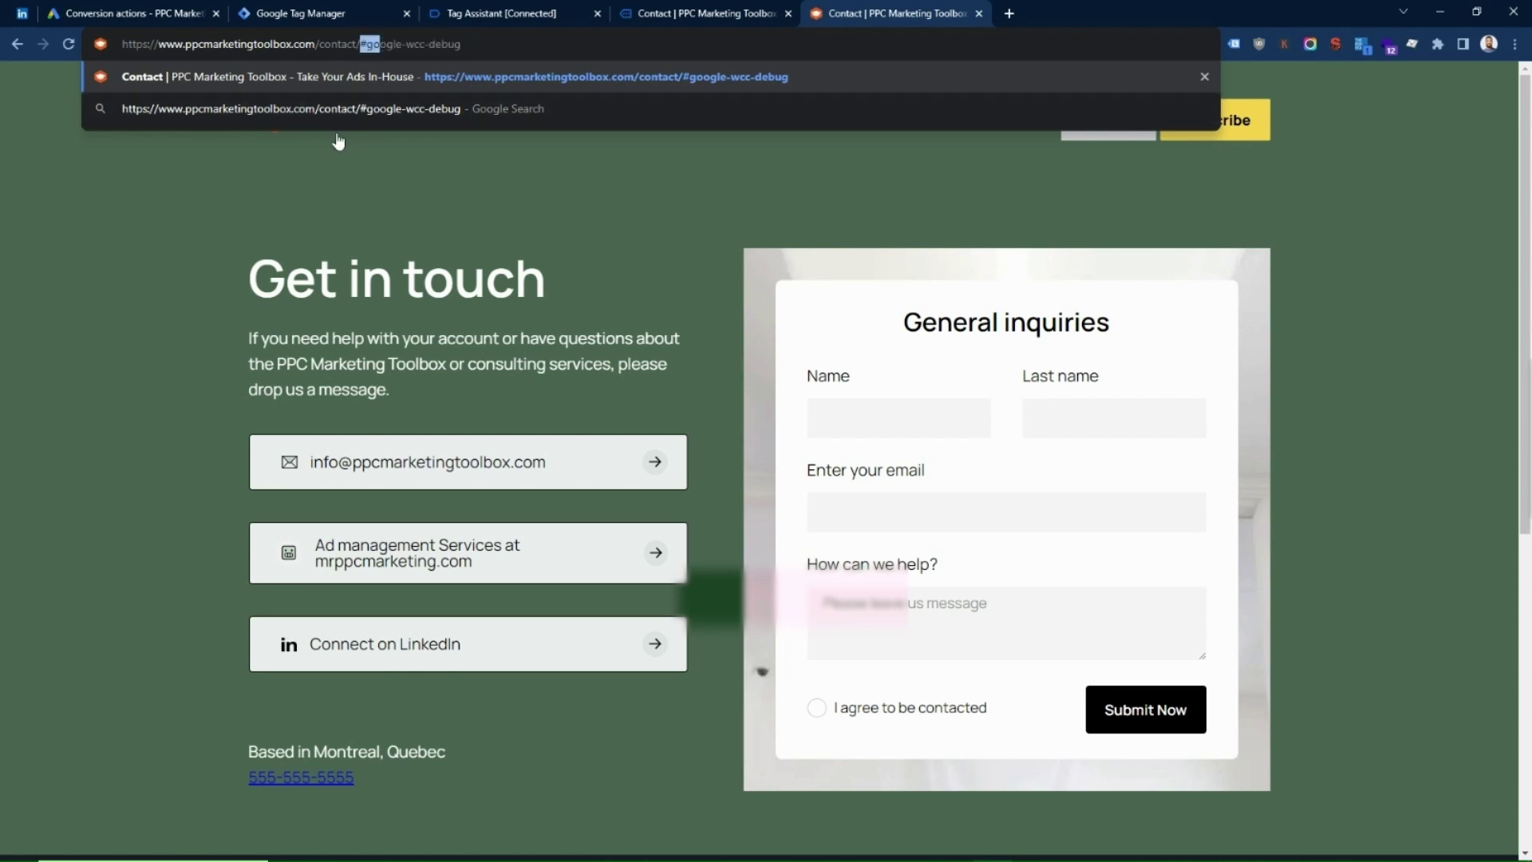
click(486, 42)
key(Return)
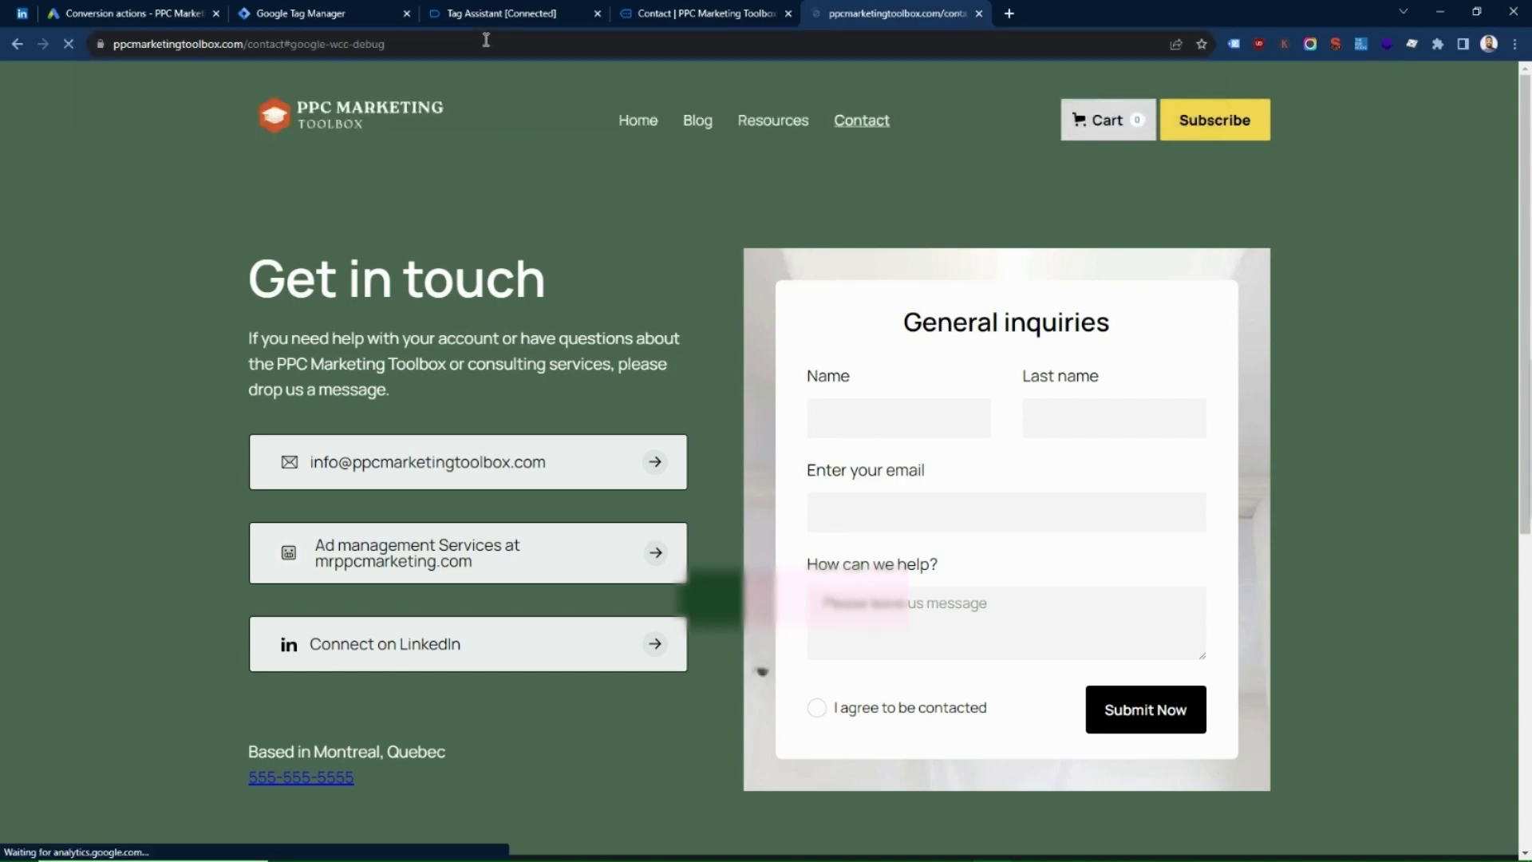
Examine the phone number below the location on the contact page and the debug suffix in the page's address.
scroll(268, 449, down, 2)
scroll(266, 450, down, 5)
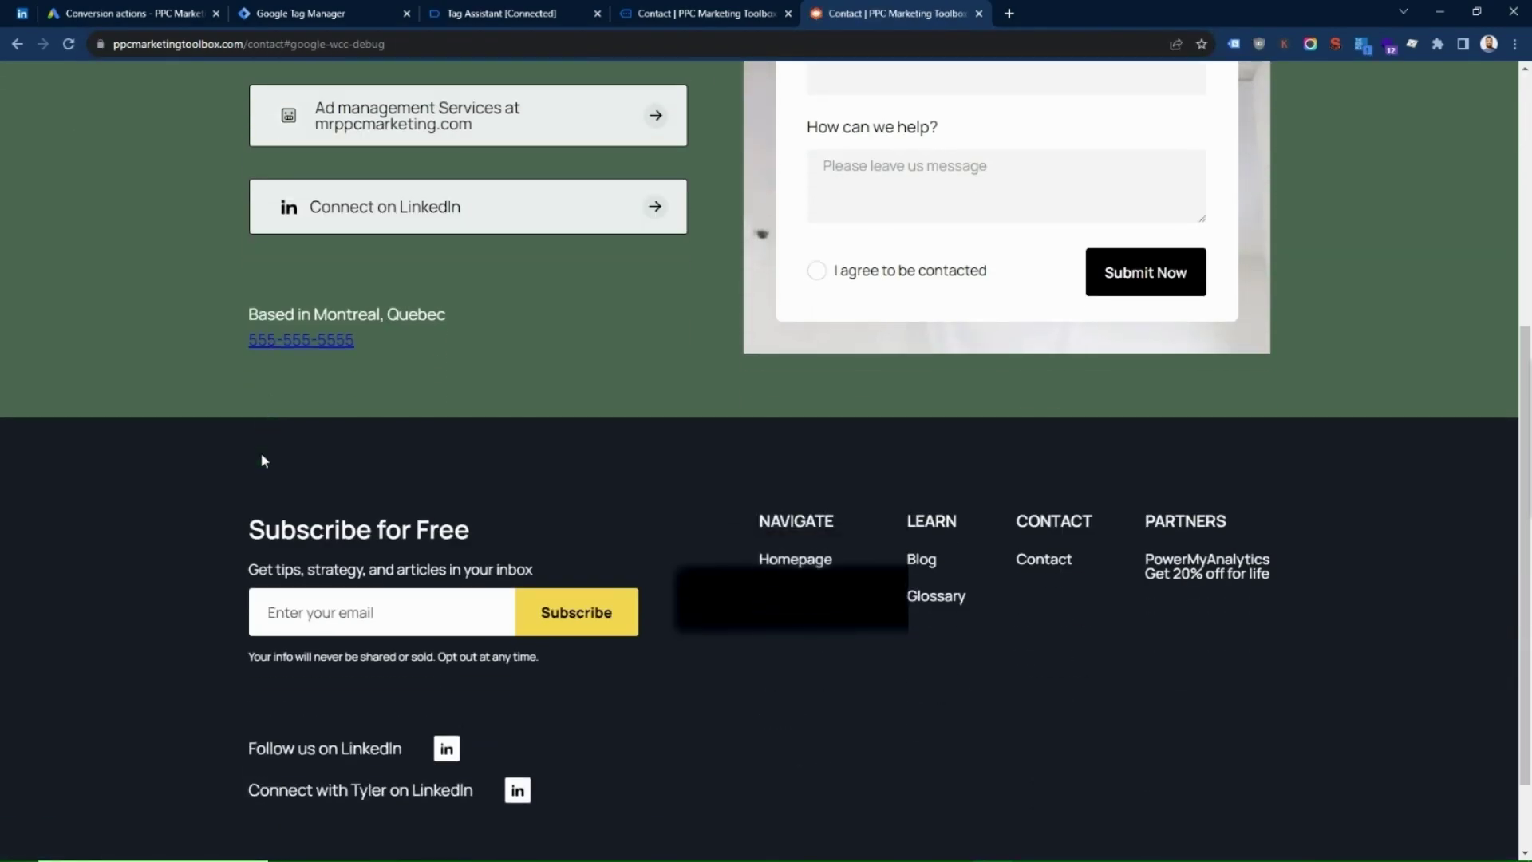
scroll(262, 454, up, 1)
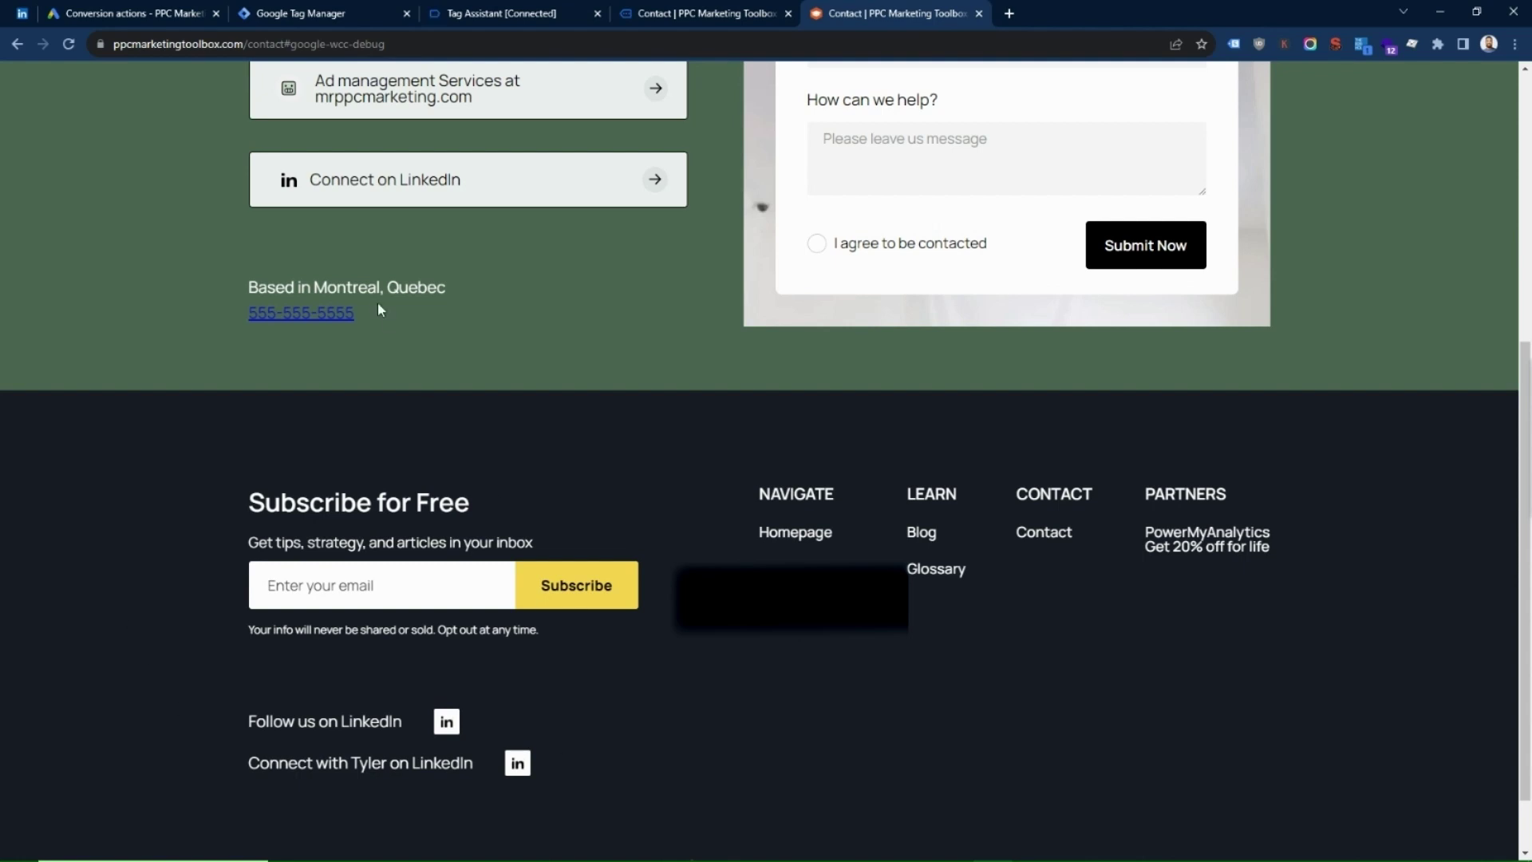
mouse_move(377, 316)
mouse_down()
mouse_move(257, 310)
mouse_move(375, 316)
mouse_move(397, 336)
mouse_up()
scroll(414, 341, up, 4)
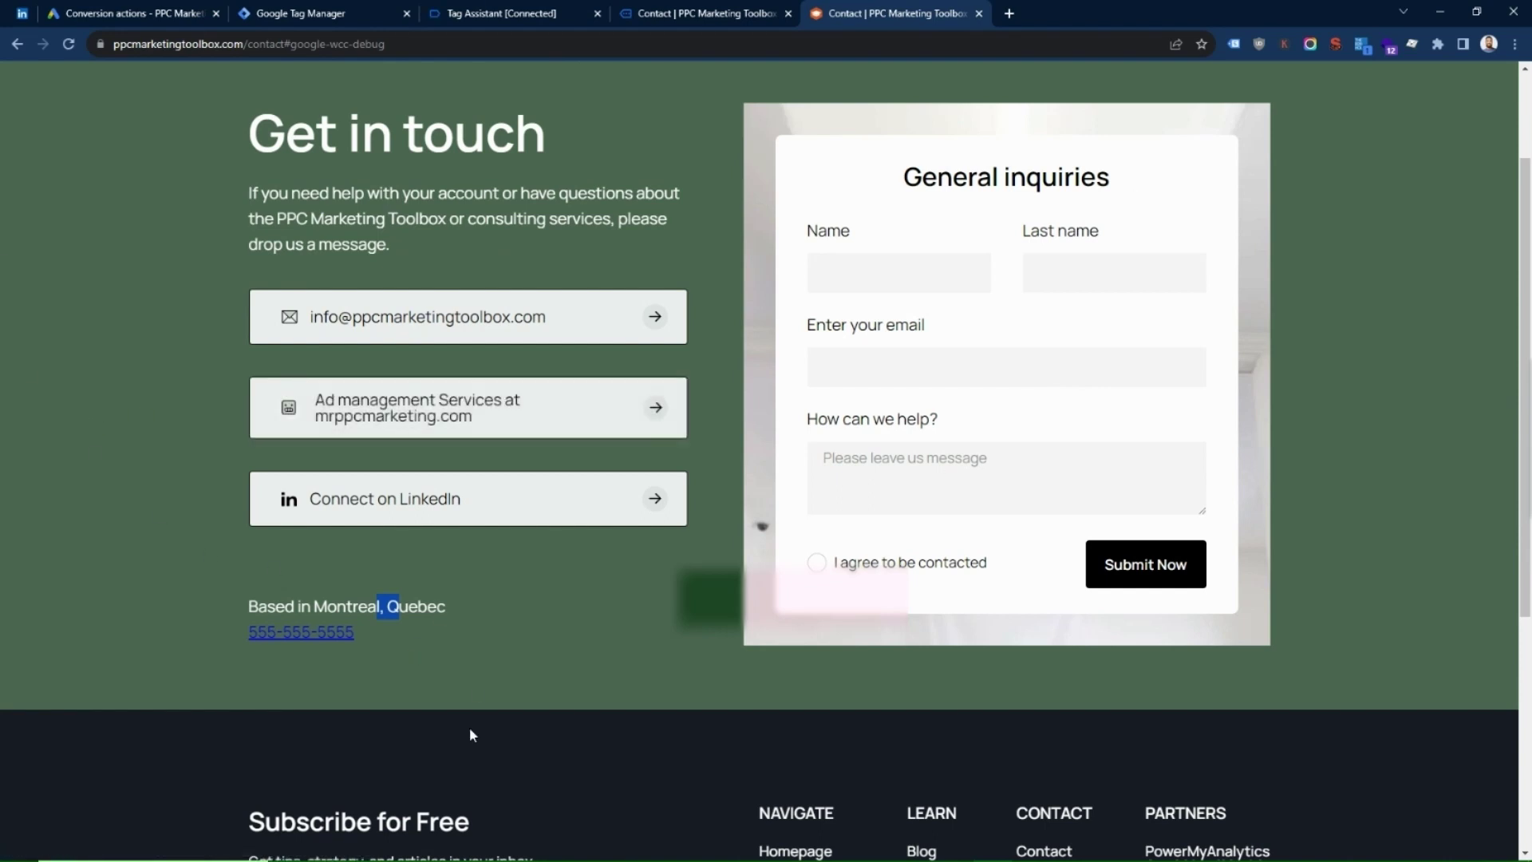
click(445, 43)
drag(445, 43, 357, 59)
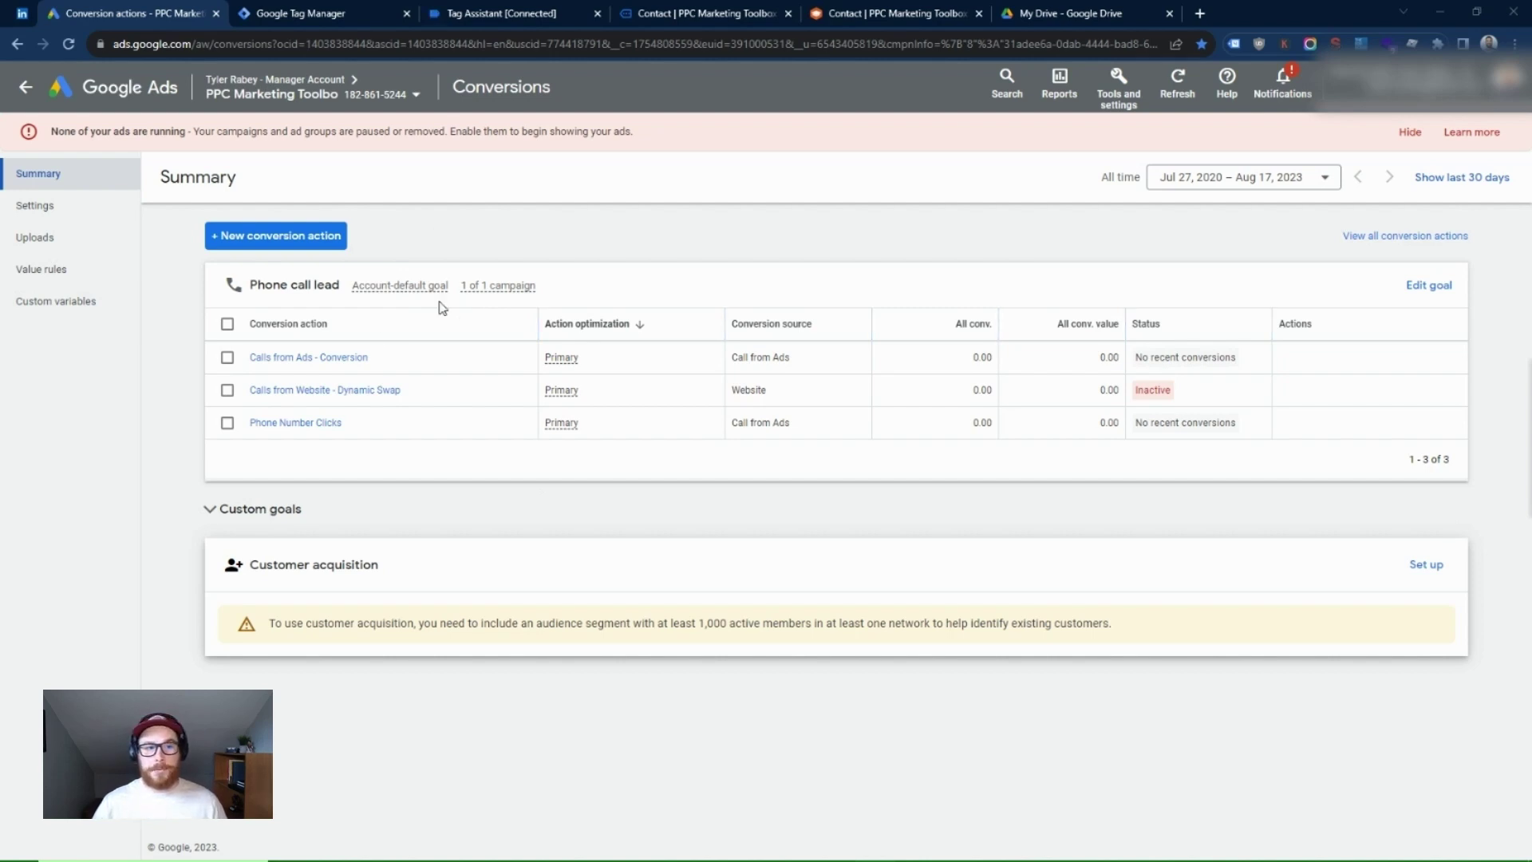
Review the Calls from Ads - Conversion, Calls from Website - Dynamic Swap and Phone Number Clicks conversion actions in Google Ads.
drag(181, 353, 391, 355)
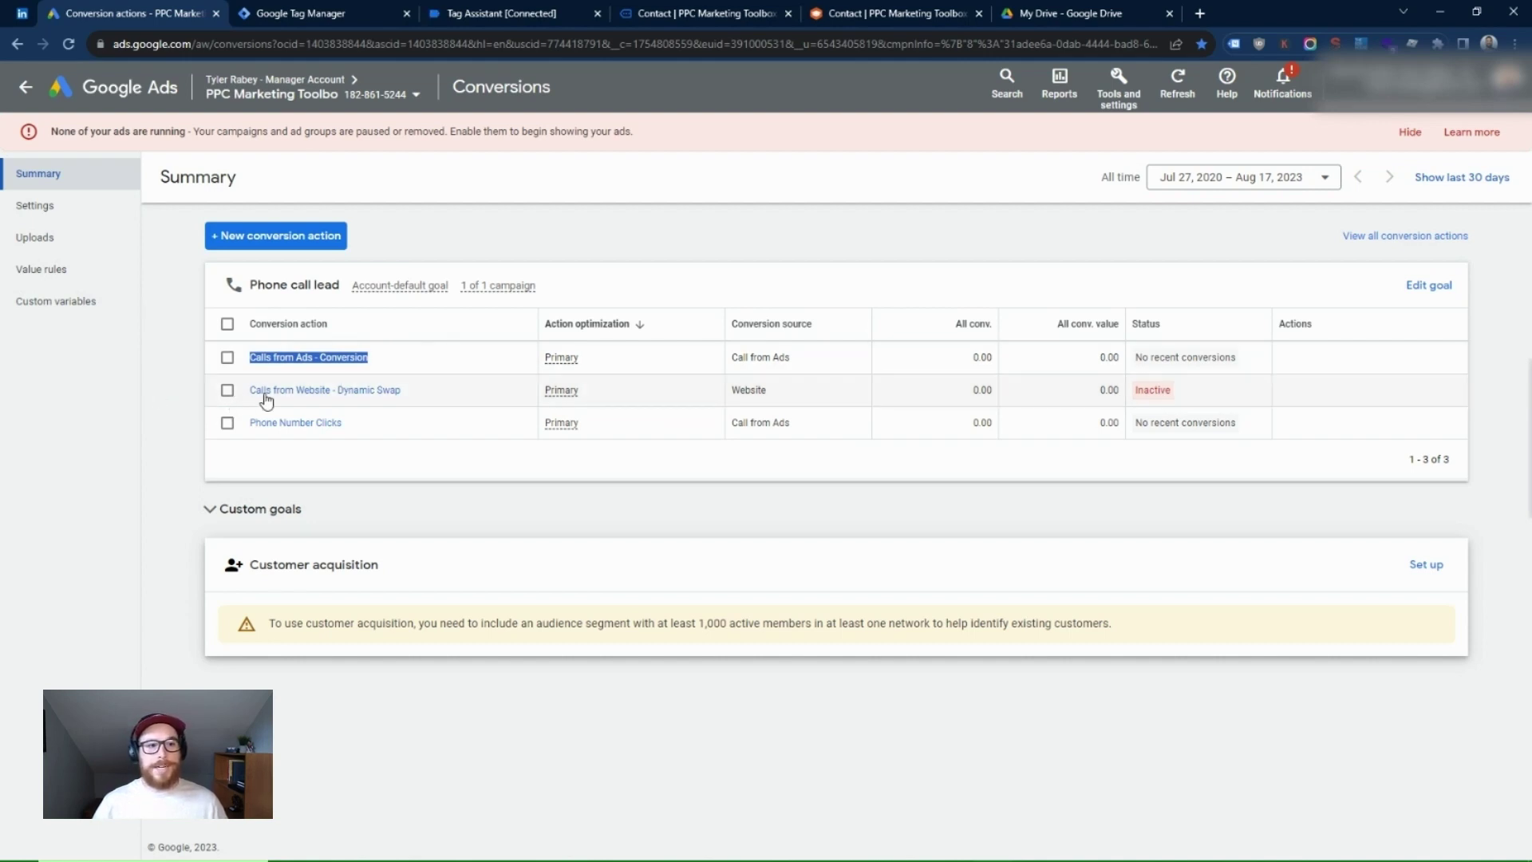
click(393, 461)
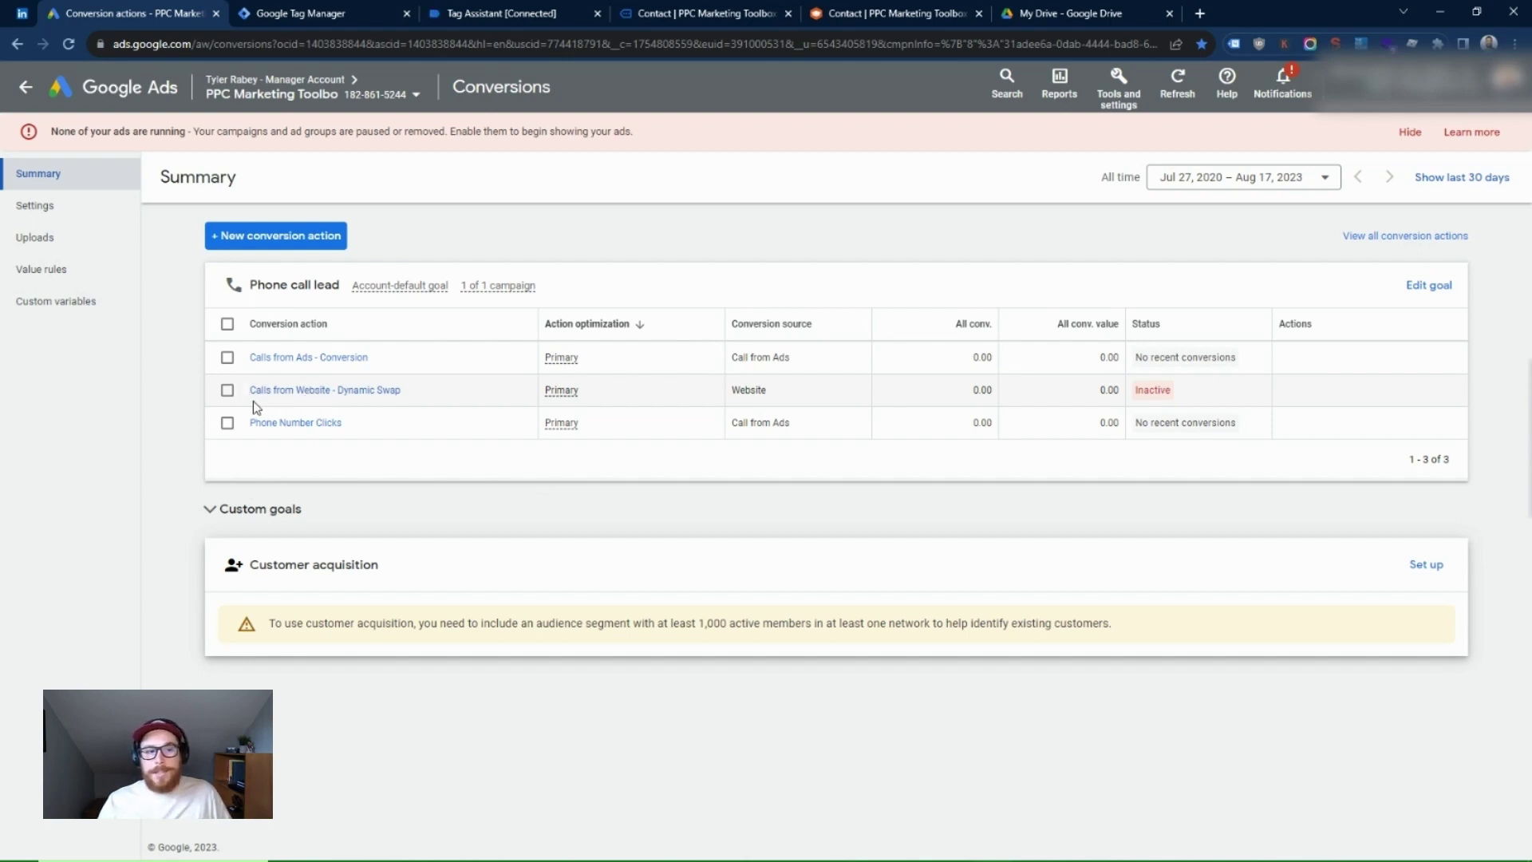
drag(265, 394, 420, 395)
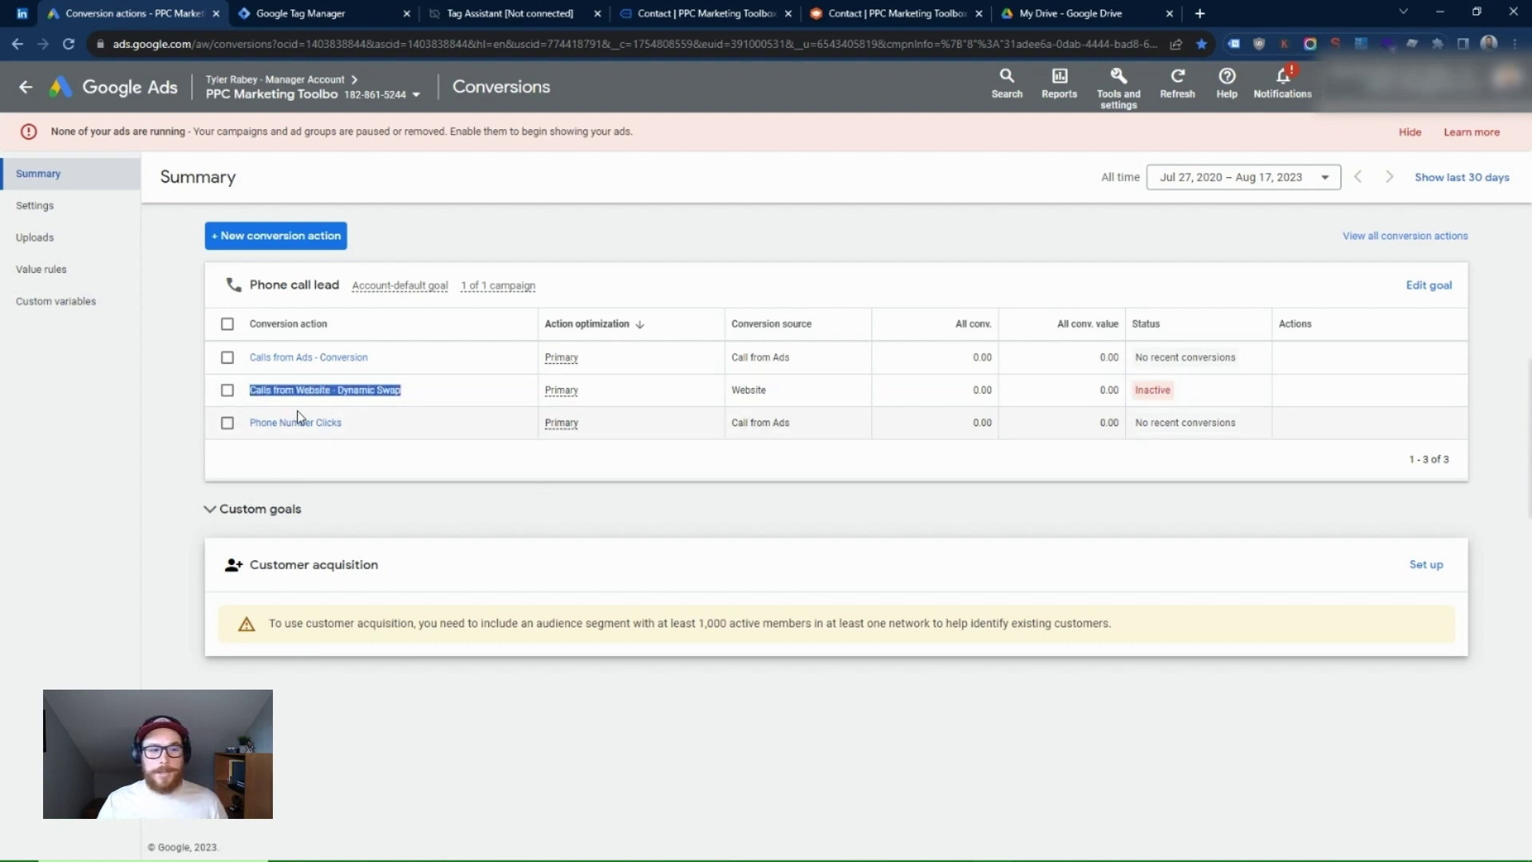
drag(251, 423, 362, 433)
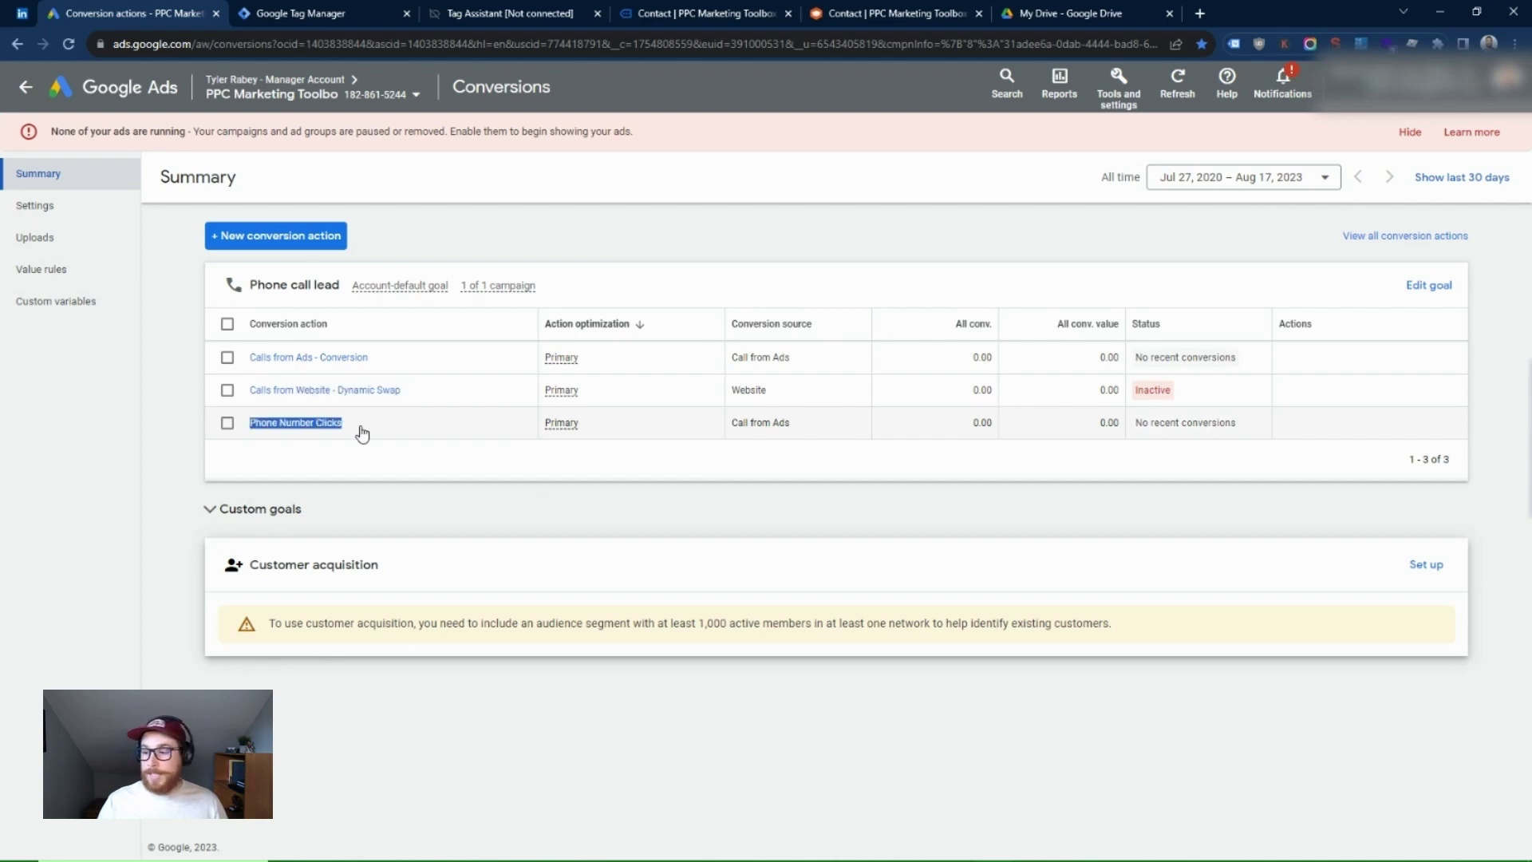